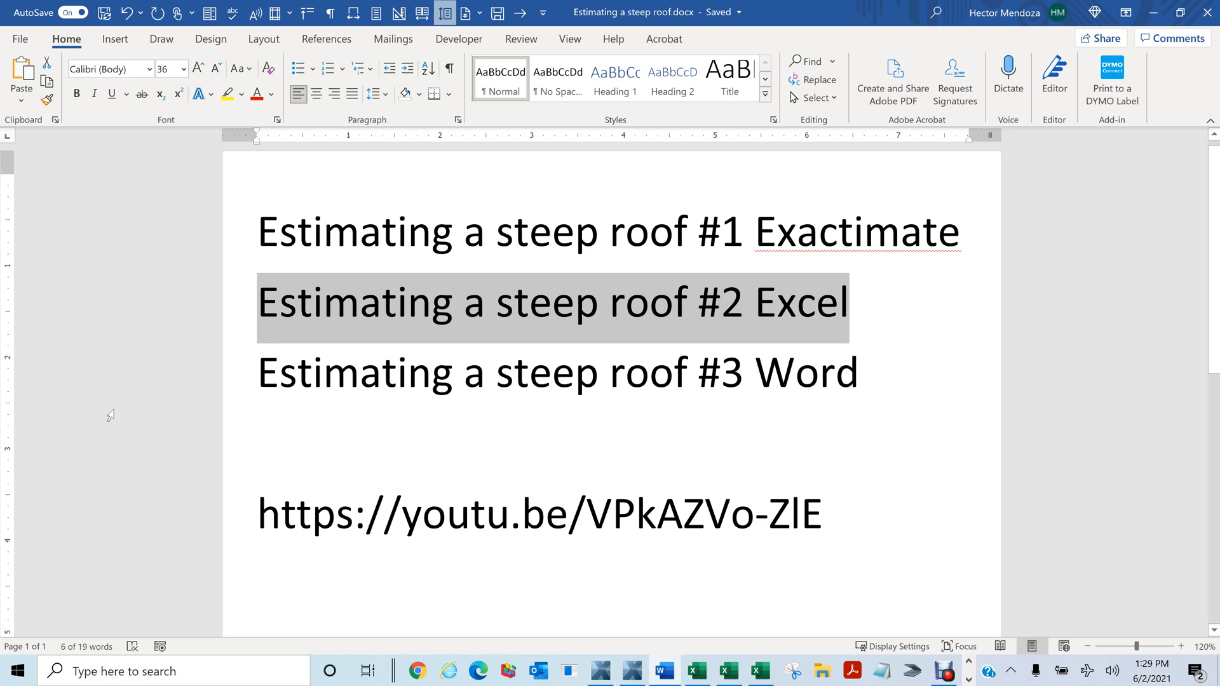
pyautogui.moveTo(258, 235); pyautogui.dragTo(979, 235)
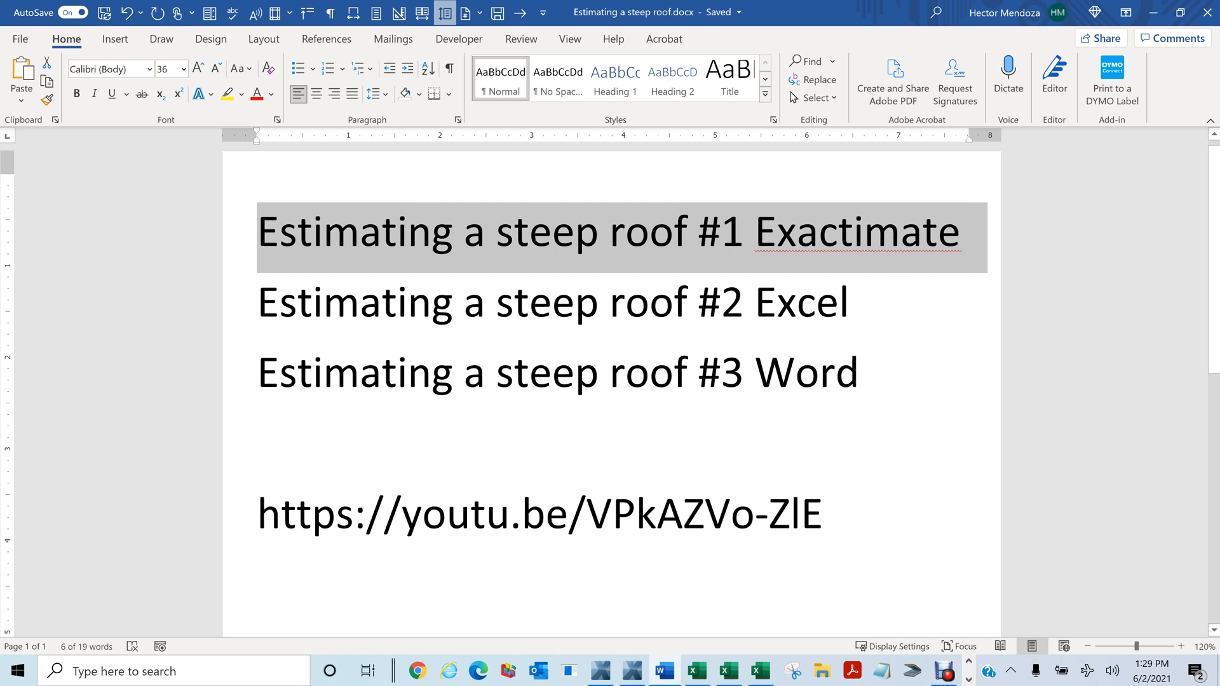
pyautogui.moveTo(259, 305); pyautogui.dragTo(872, 306)
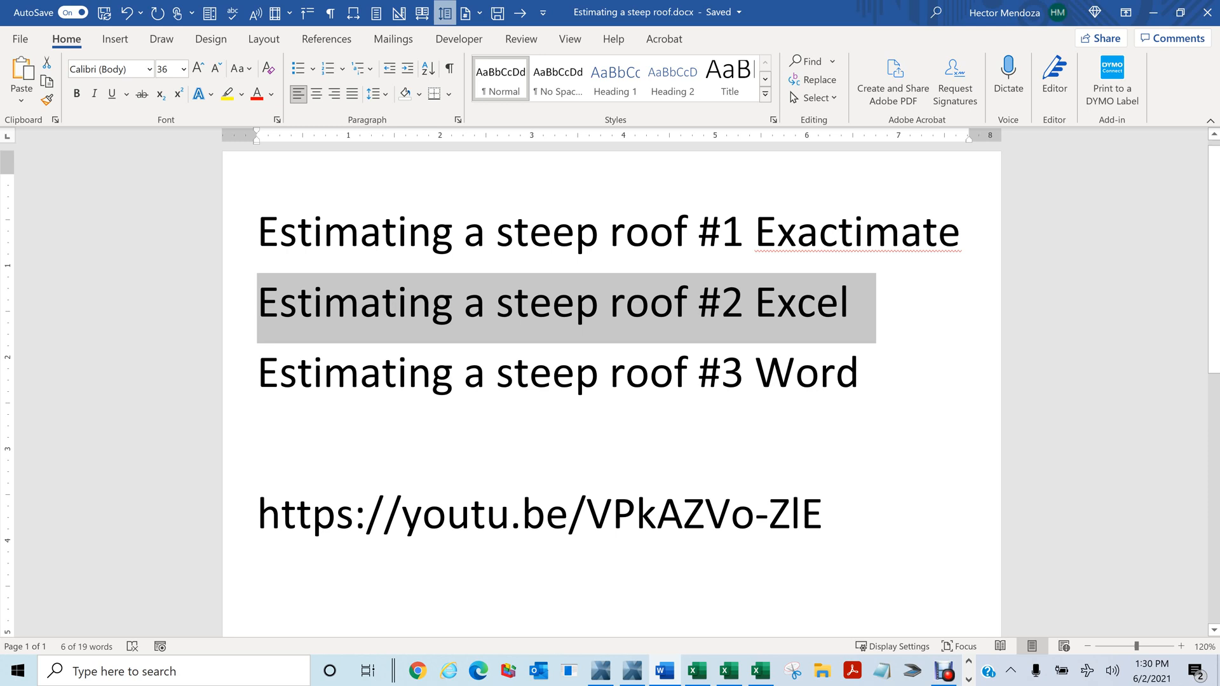
pyautogui.moveTo(258, 375); pyautogui.dragTo(887, 379)
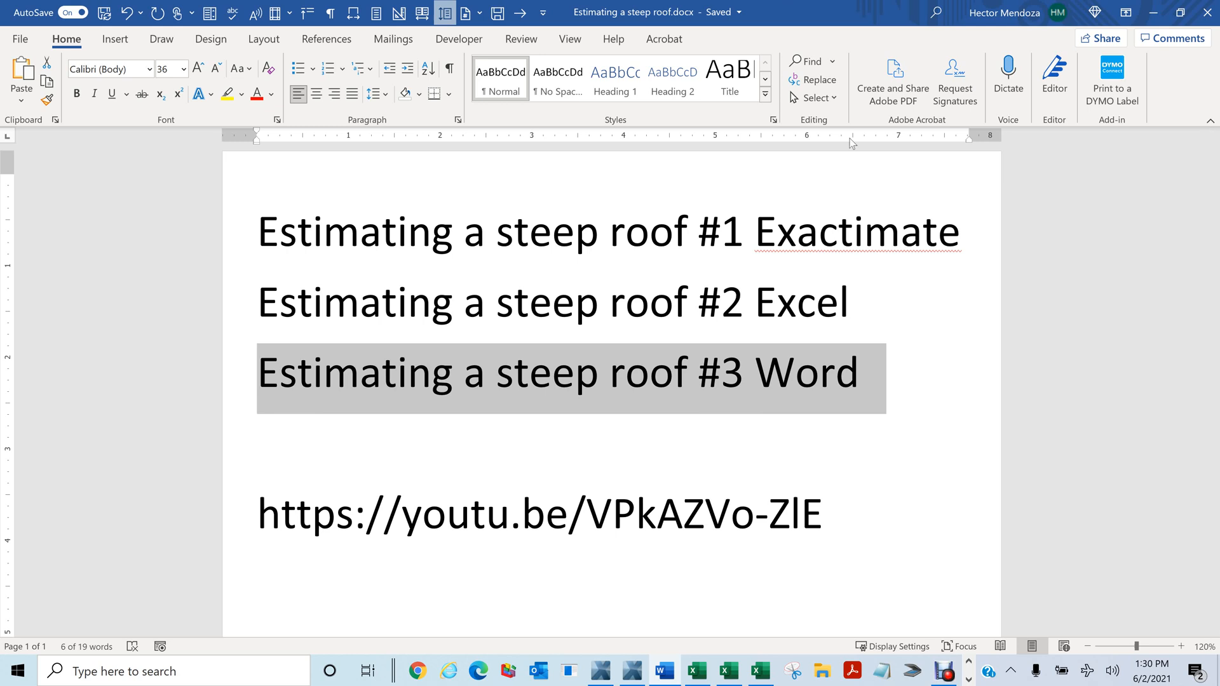
# Switch to the Steep.xlsm workbook in Excel and examine the roof face list grouped by slope range
pyautogui.moveTo(806, 16); pyautogui.dragTo(0, 170)
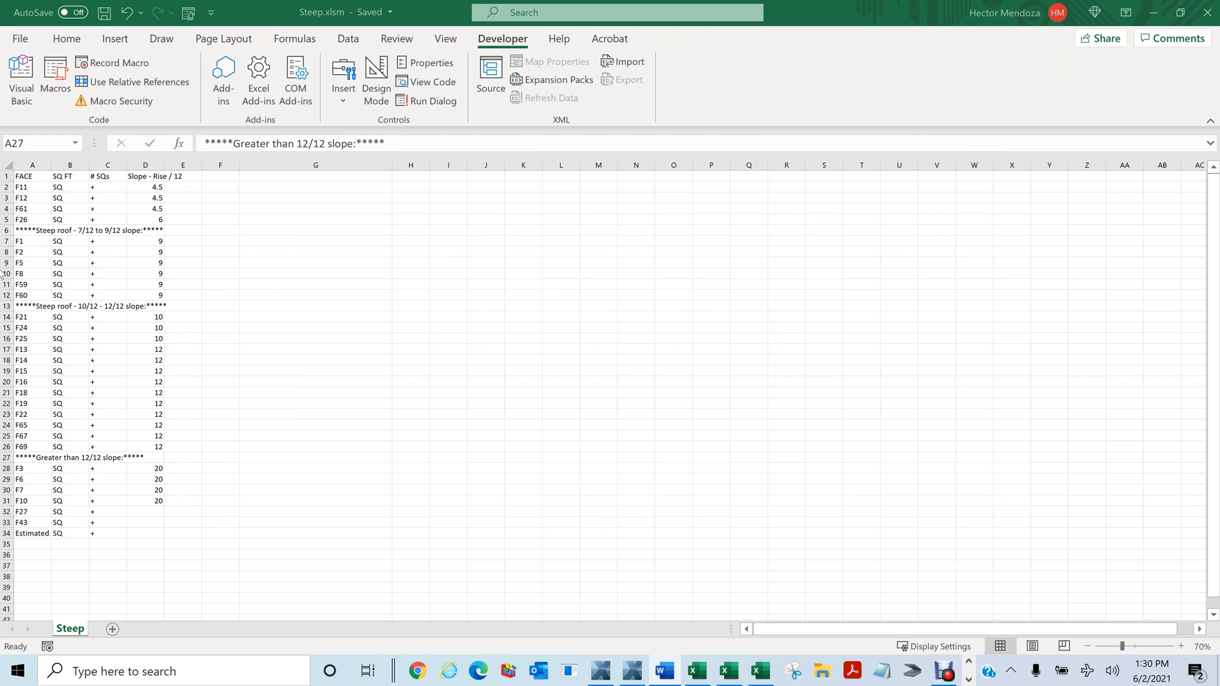
pyautogui.scroll(2, 7, 212)
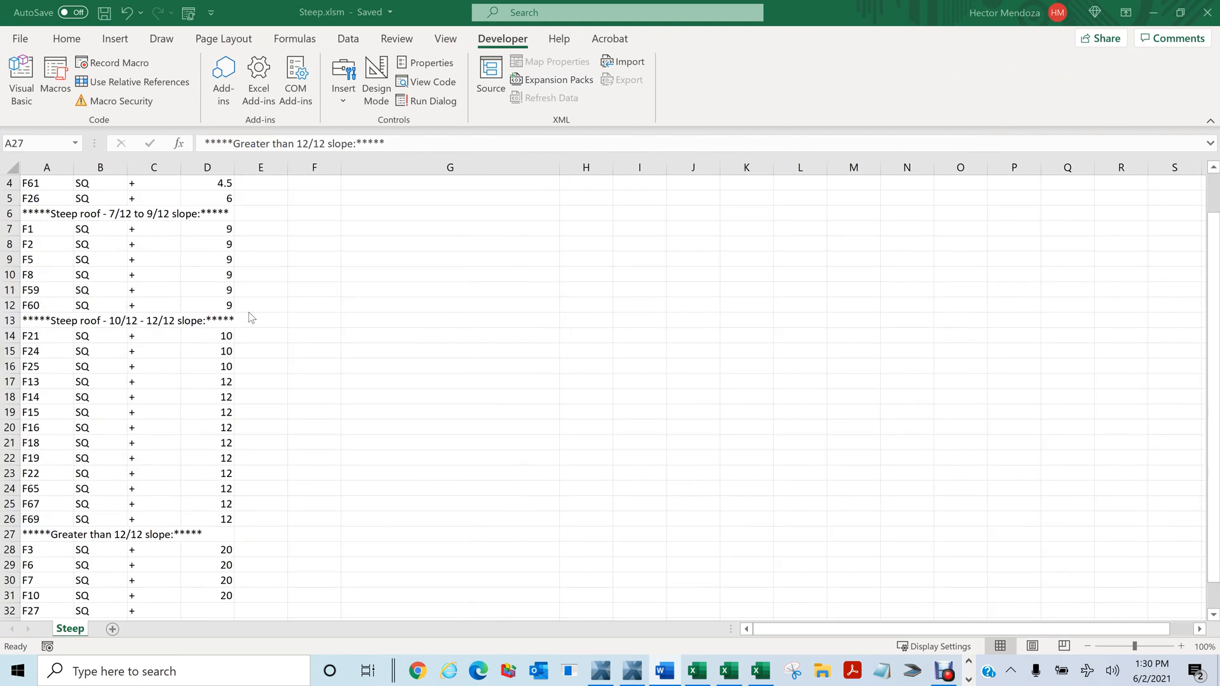
pyautogui.scroll(1, 249, 311)
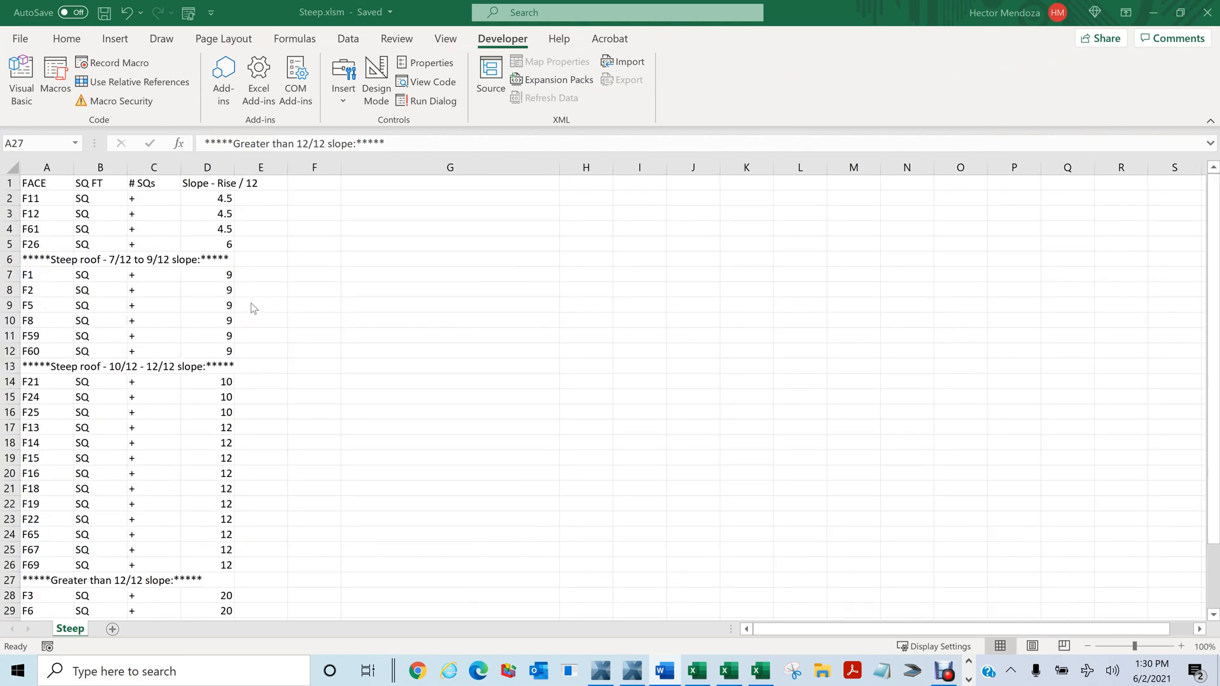
pyautogui.scroll(-6, 251, 310)
pyautogui.scroll(3, 249, 312)
pyautogui.scroll(3, 249, 310)
pyautogui.scroll(-3, 249, 310)
pyautogui.scroll(2, 249, 310)
pyautogui.scroll(1, 249, 310)
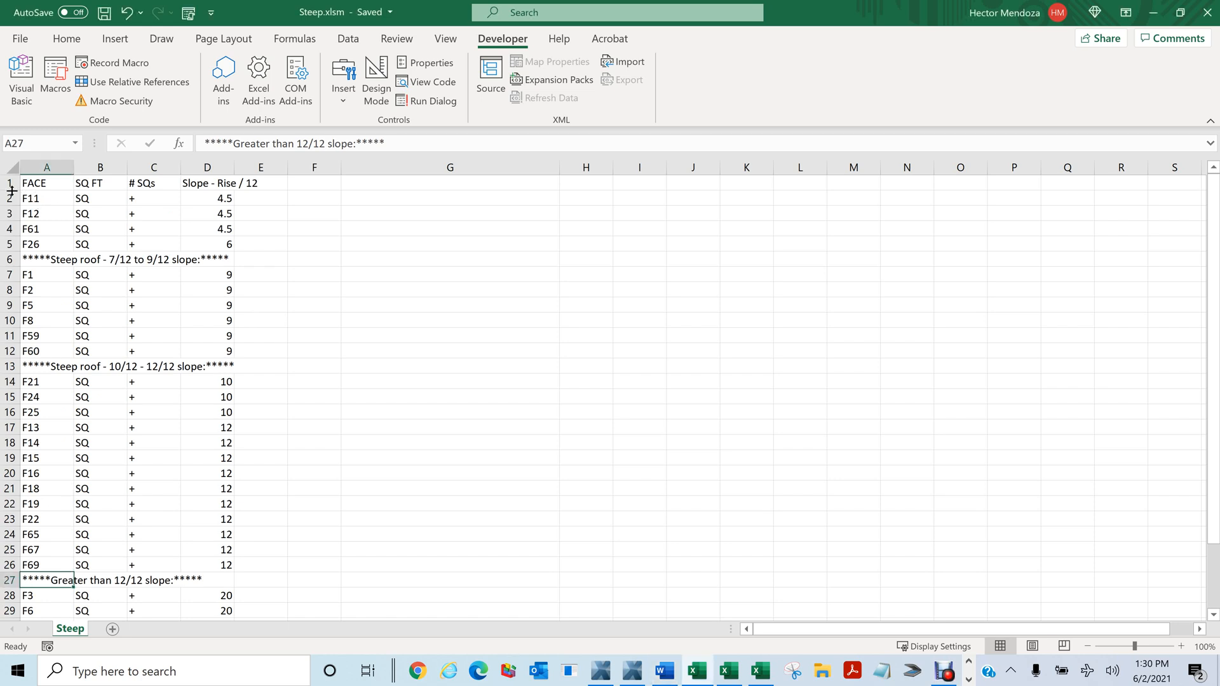
# Delete rows 1 to 5, covering the header and the faces above the 7/12 to 9/12 slope heading
pyautogui.moveTo(13, 184); pyautogui.dragTo(10, 244)
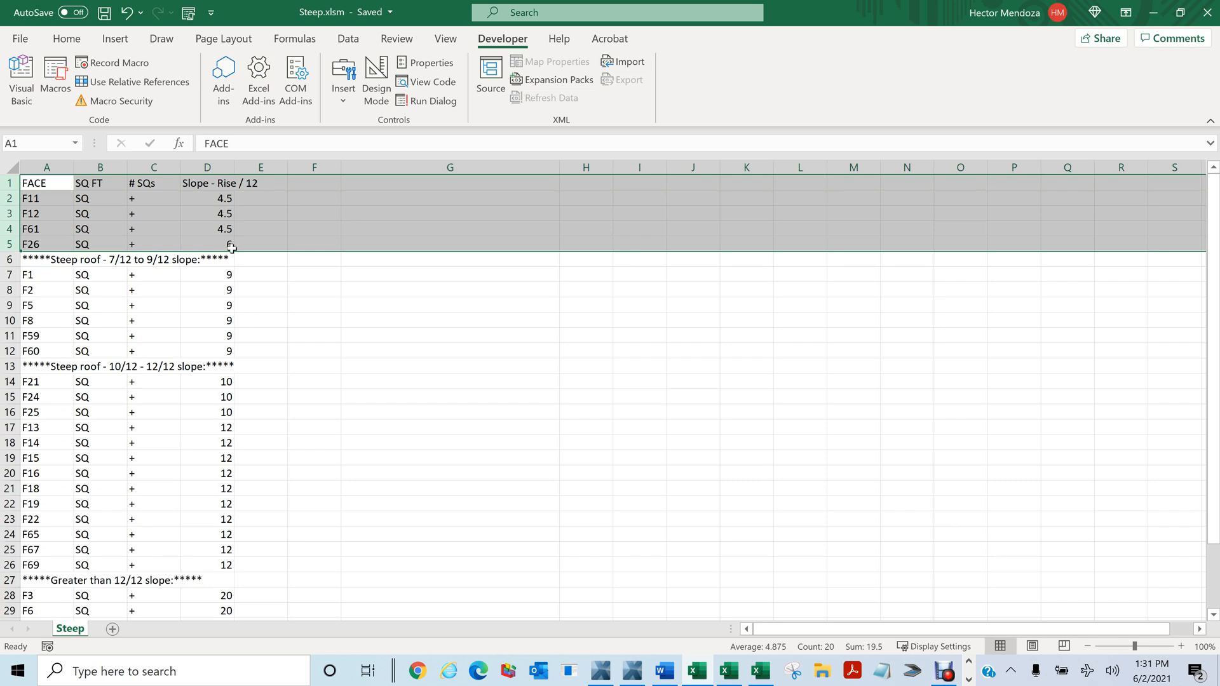
pyautogui.rightClick(311, 202)
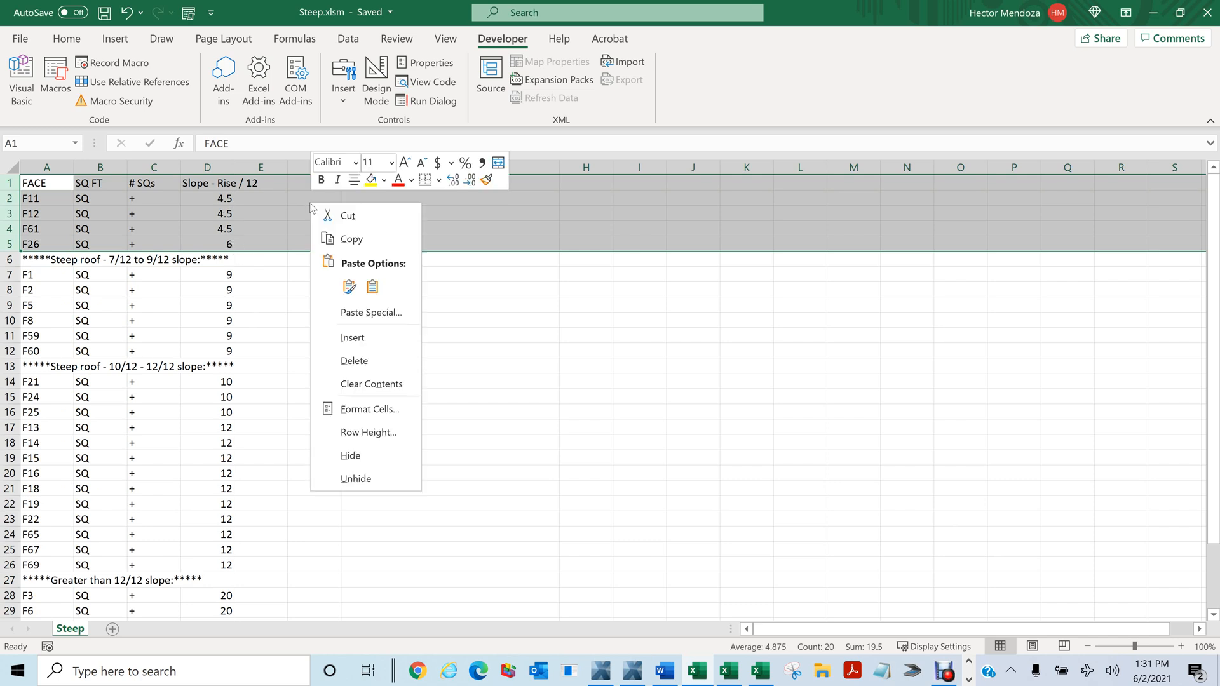
pyautogui.click(361, 371)
# Delete the rows from F27 through the Estimated row below the last face that has a slope value
pyautogui.scroll(-3, 317, 401)
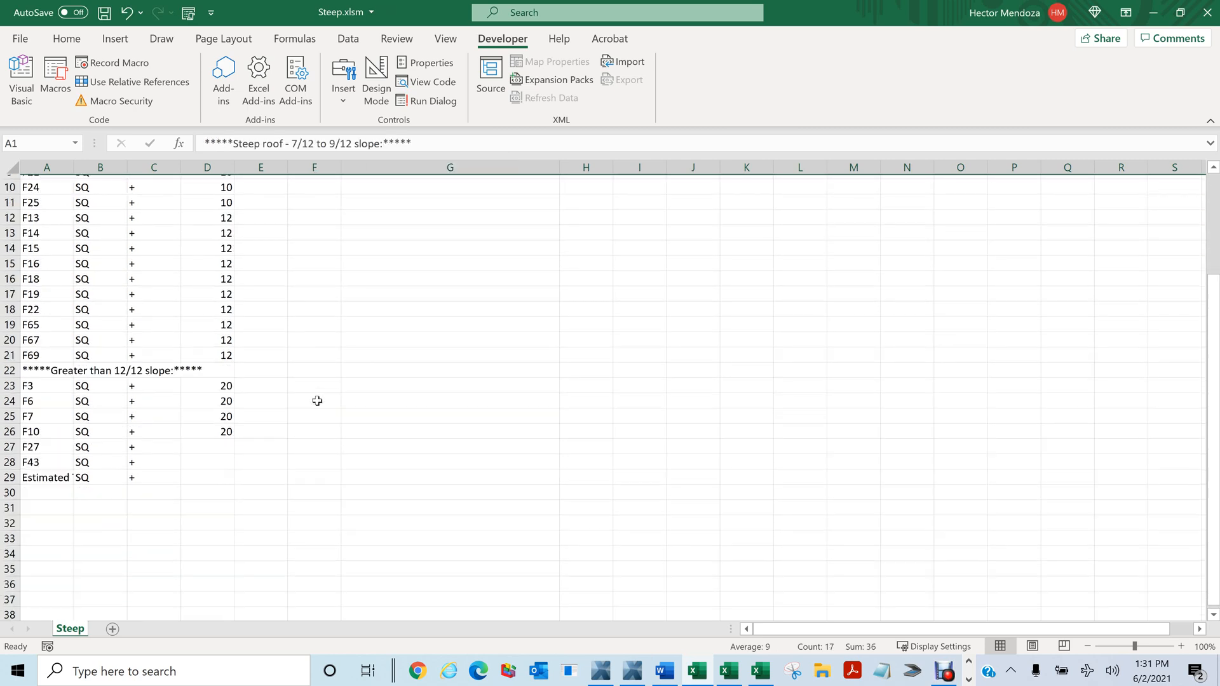
pyautogui.click(10, 443)
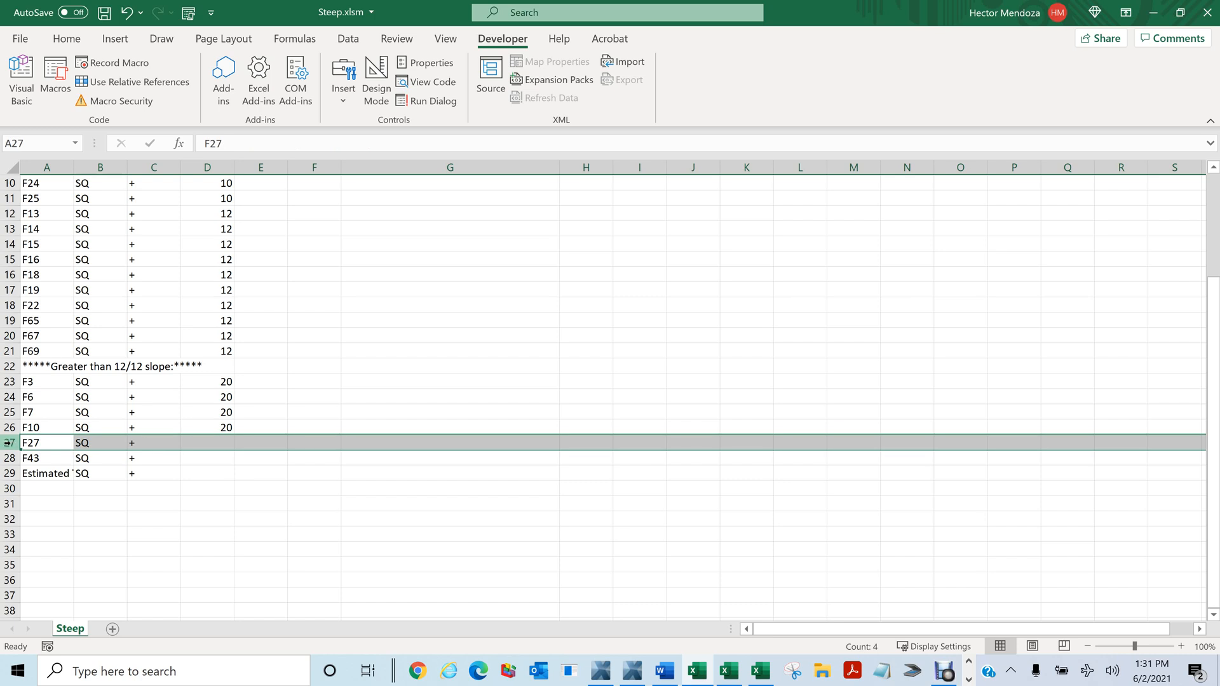
pyautogui.moveTo(10, 443); pyautogui.dragTo(10, 505)
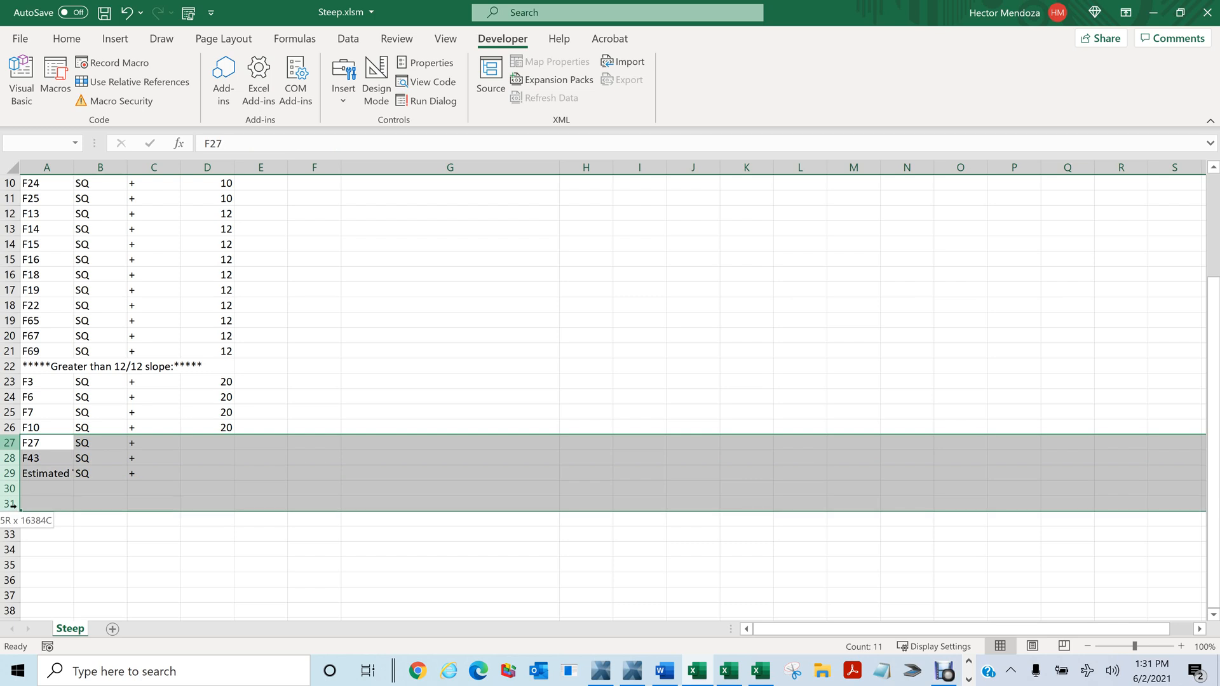
pyautogui.rightClick(292, 495)
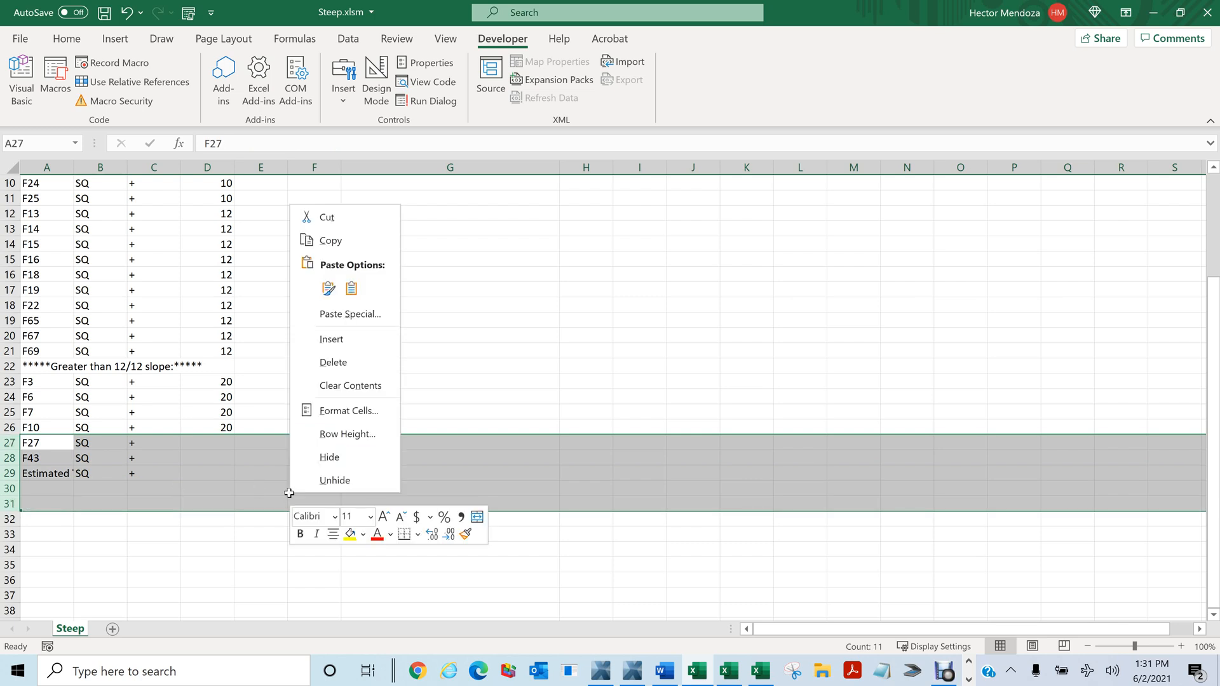
pyautogui.click(347, 364)
# Copy cells A1:C26 with the slope headings, faces, SQ and plus signs, leaving out the slope value column
pyautogui.scroll(3, 307, 517)
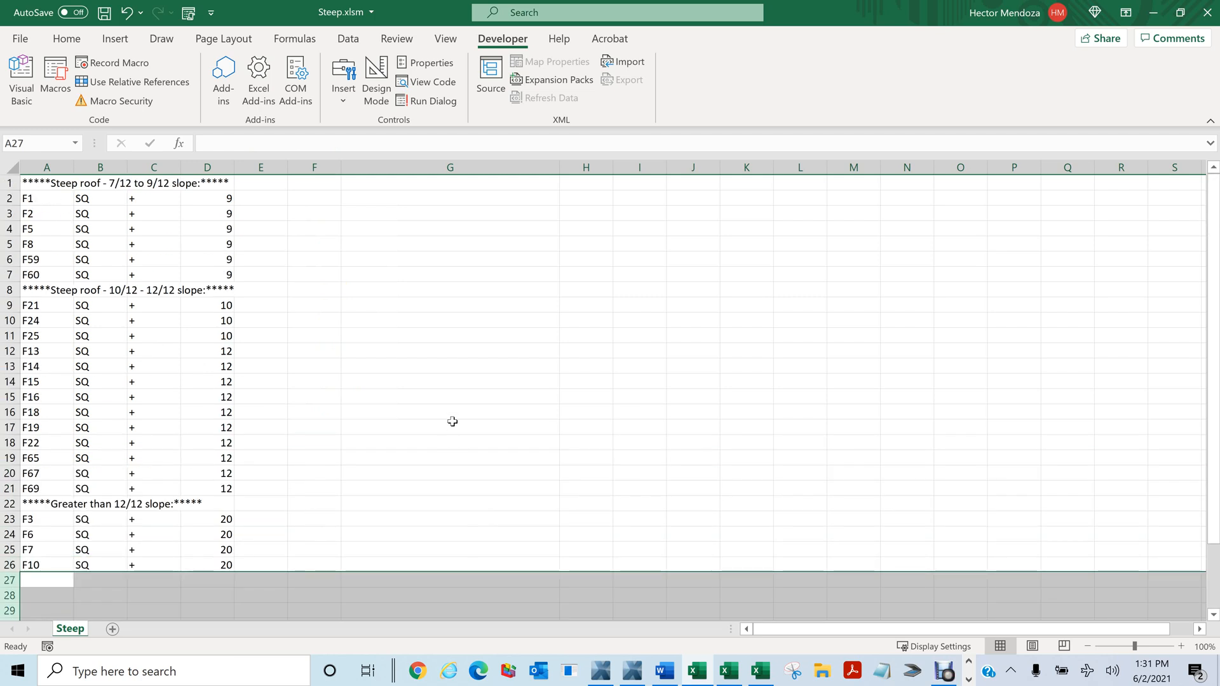
pyautogui.click(221, 169)
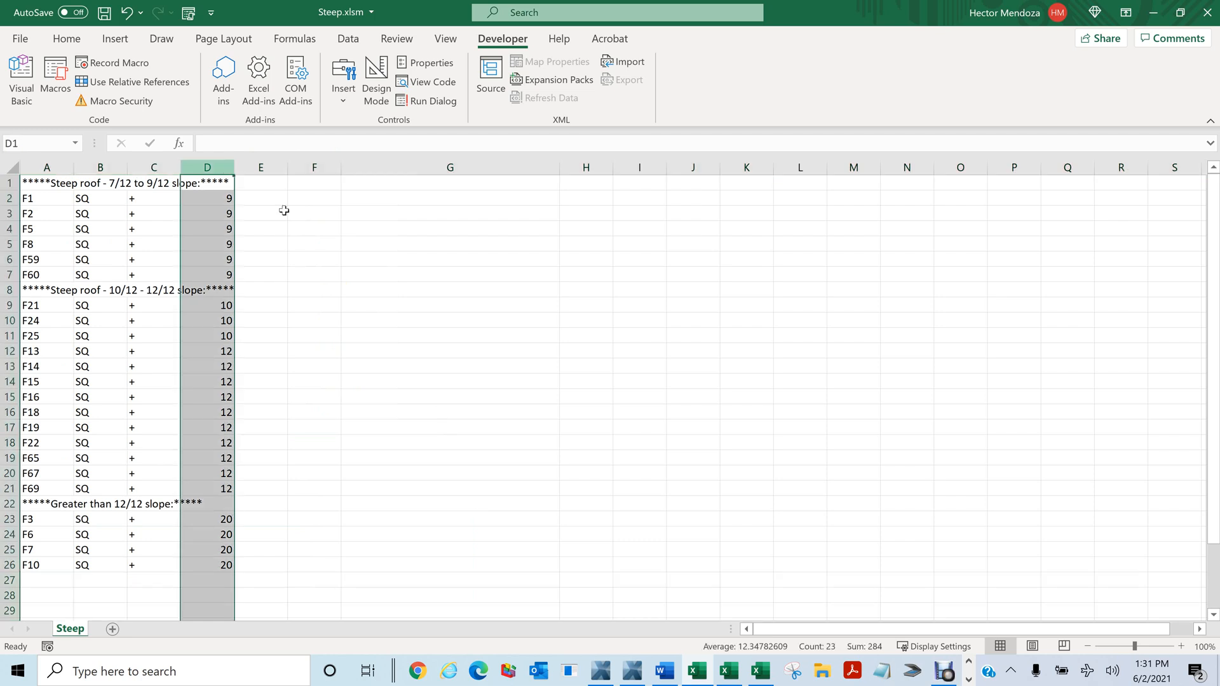
pyautogui.click(428, 276)
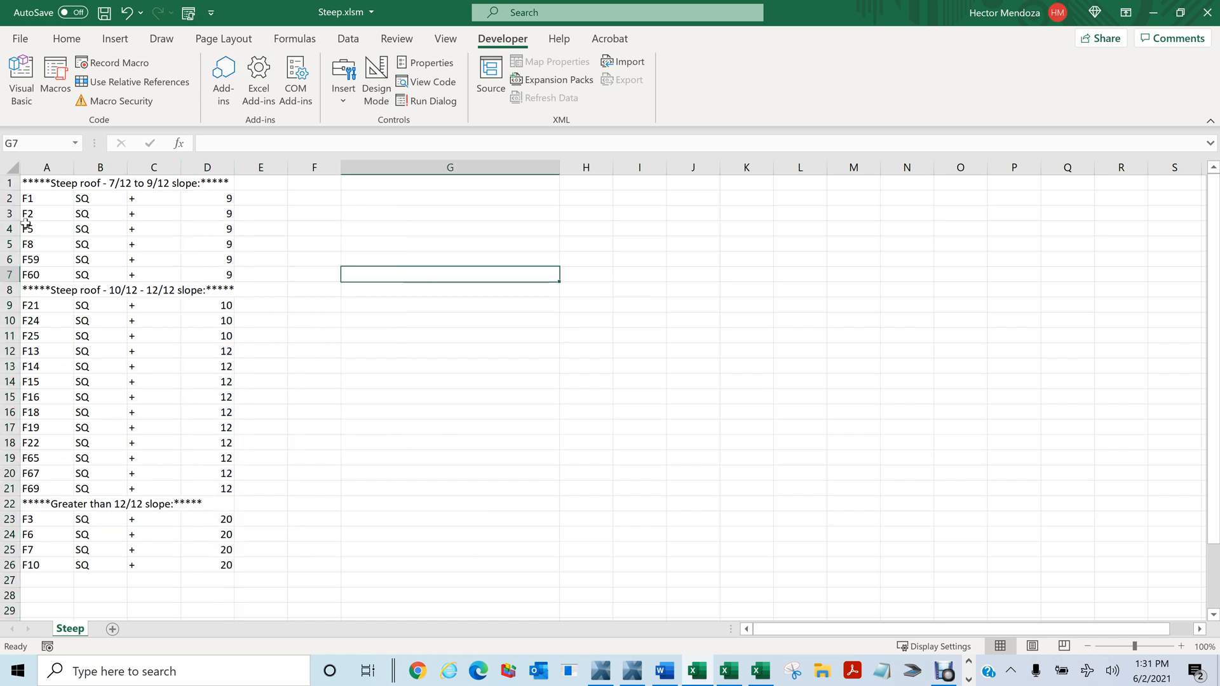
pyautogui.click(28, 180)
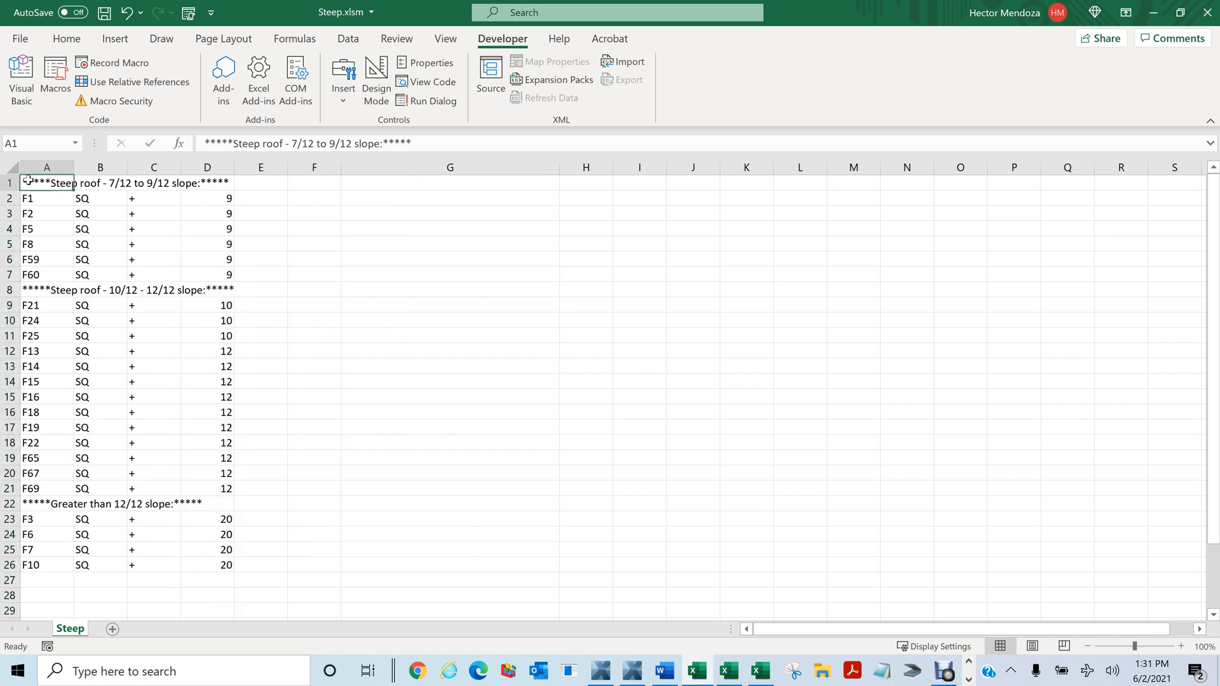
pyautogui.moveTo(28, 180); pyautogui.dragTo(142, 564)
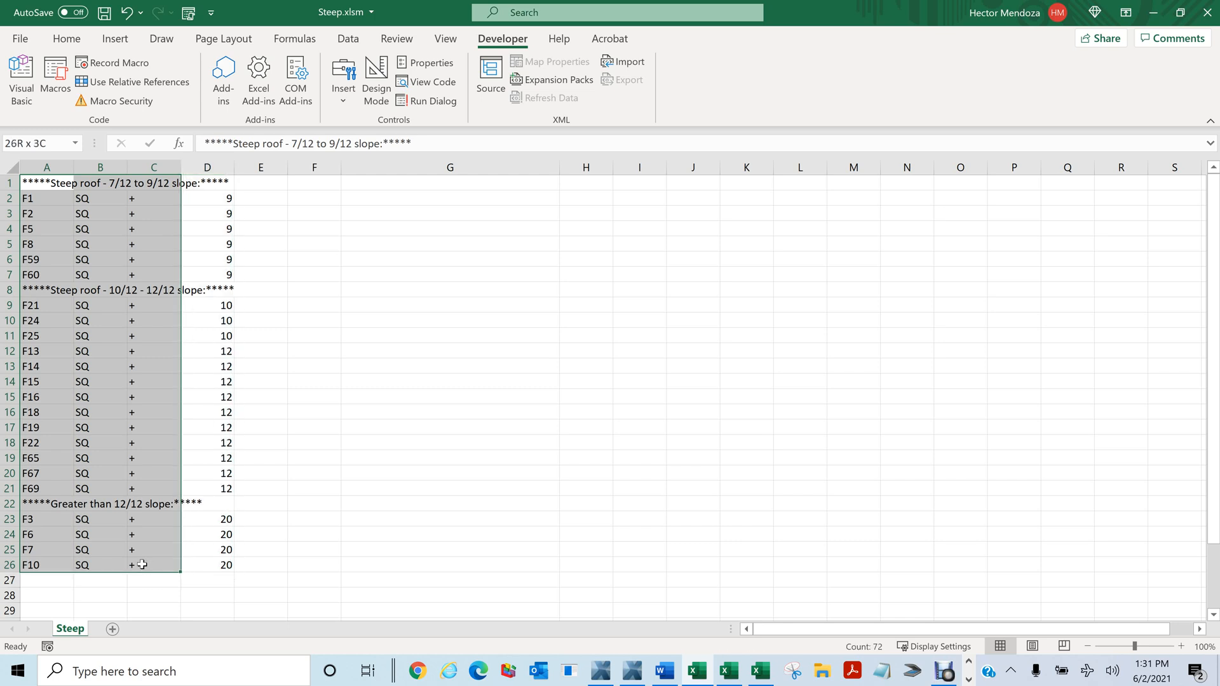
pyautogui.moveTo(143, 565); pyautogui.dragTo(144, 565)
pyautogui.hotkey('ctrl', 'c')
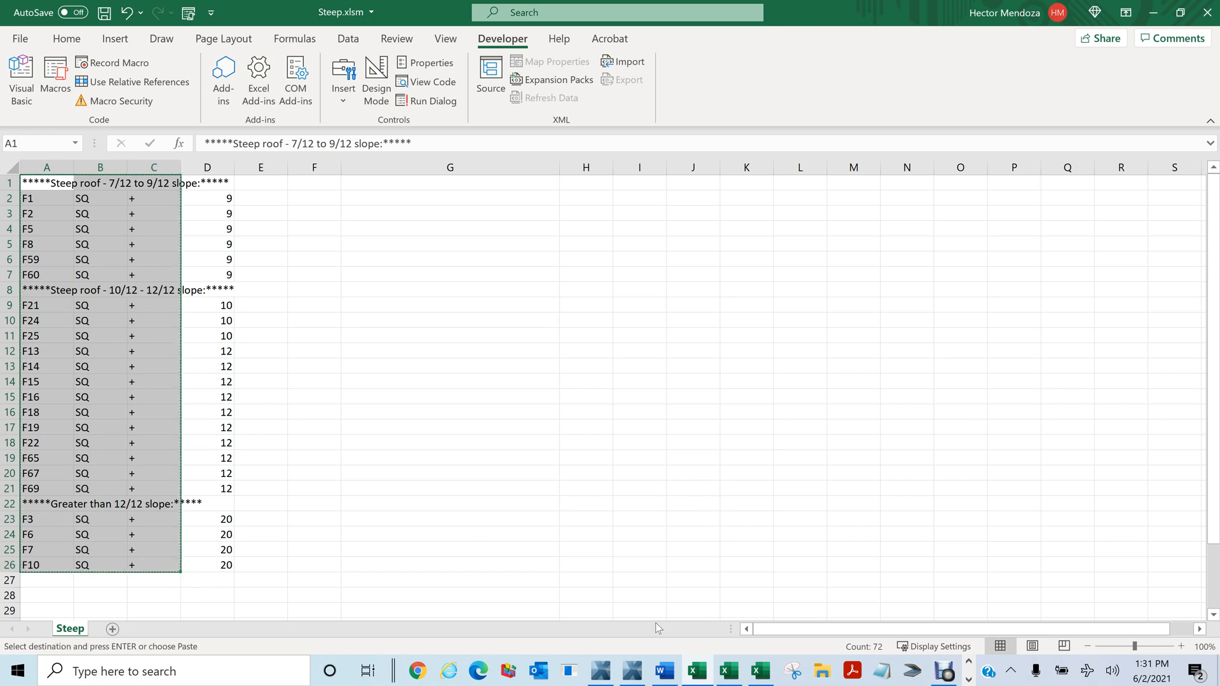
# Create a new blank document in Word and apply a narrower page margin preset
pyautogui.rightClick(665, 679)
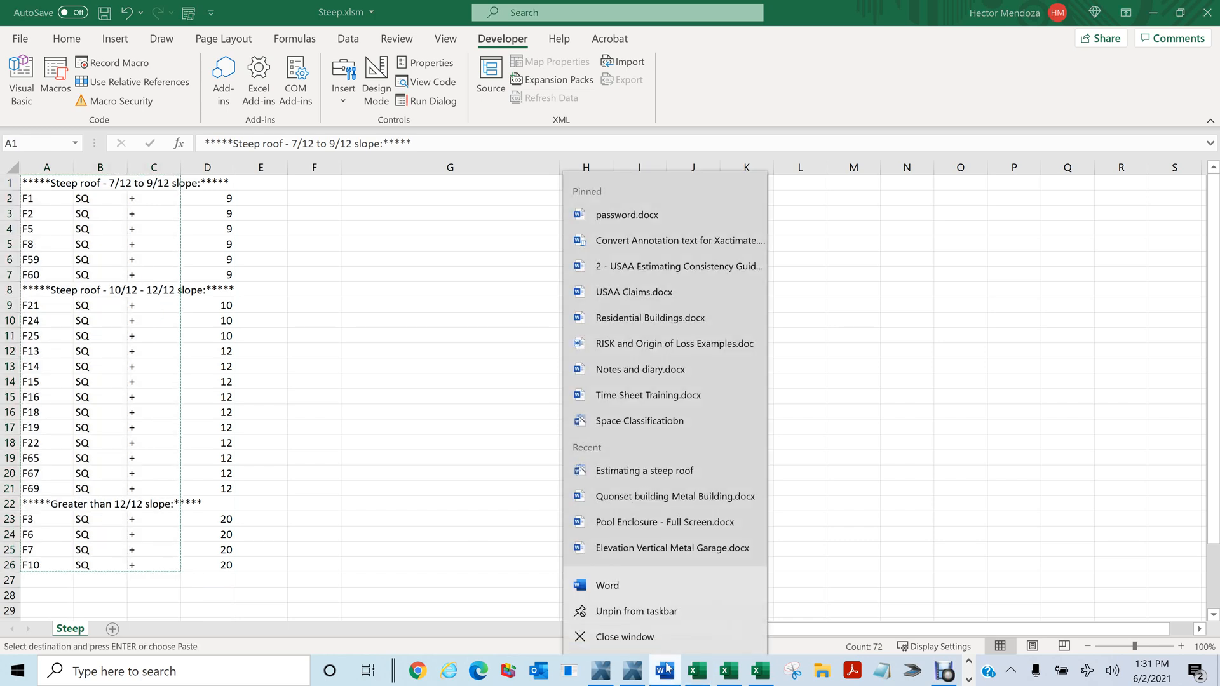
pyautogui.click(628, 594)
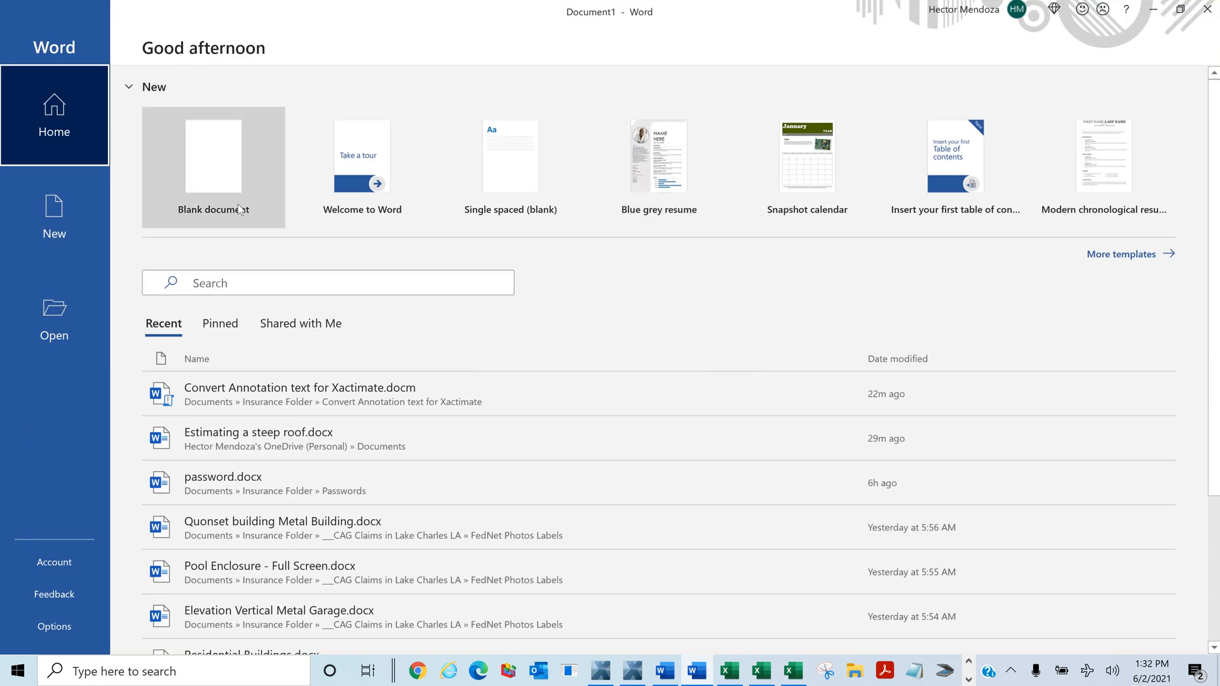
pyautogui.click(238, 204)
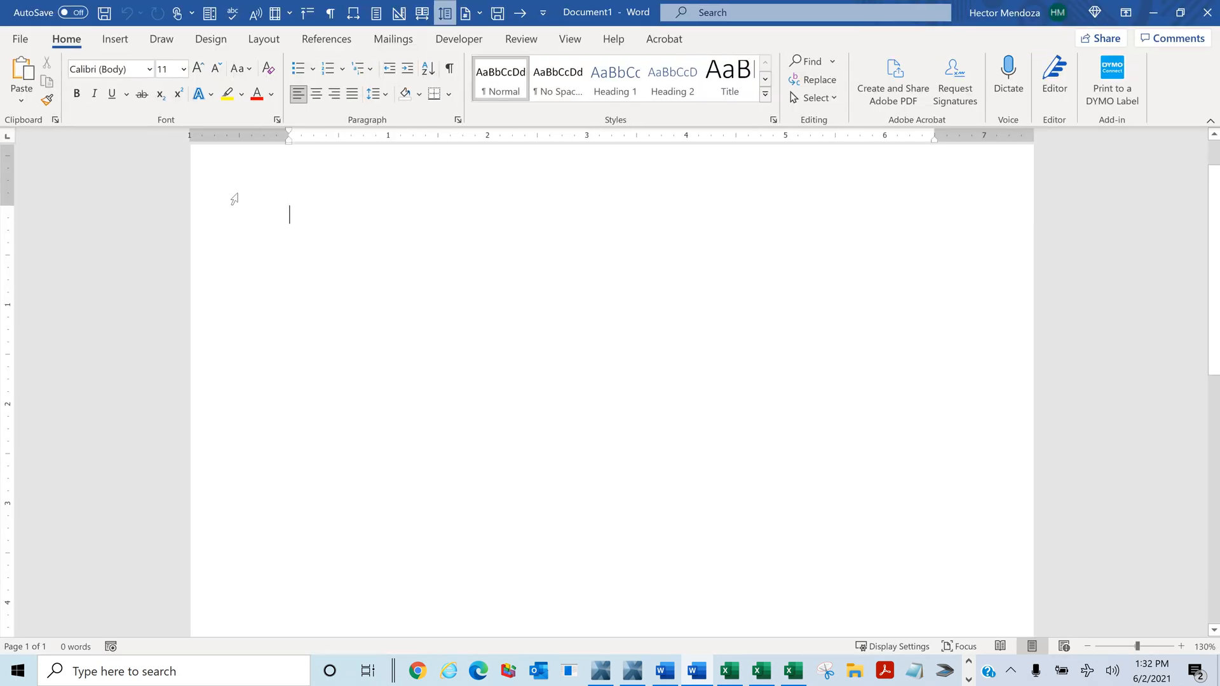
pyautogui.click(257, 42)
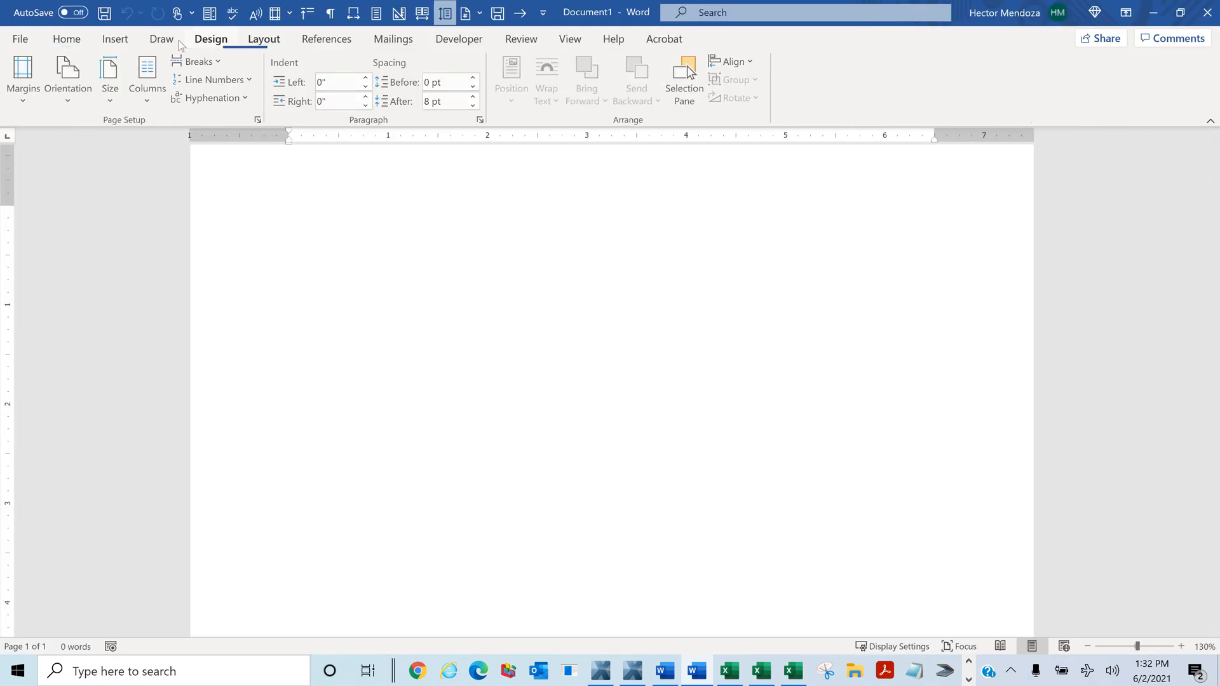
pyautogui.click(29, 86)
pyautogui.click(66, 151)
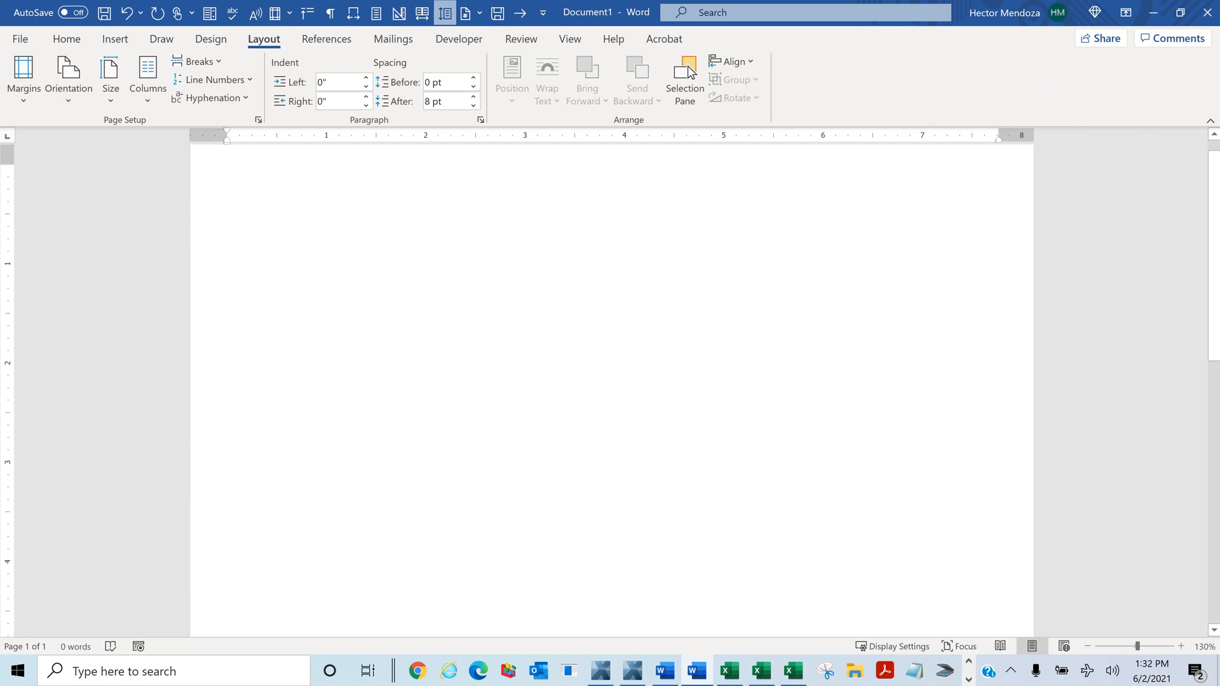
# Paste the copied roof face list into the blank document as text only
pyautogui.rightClick(232, 171)
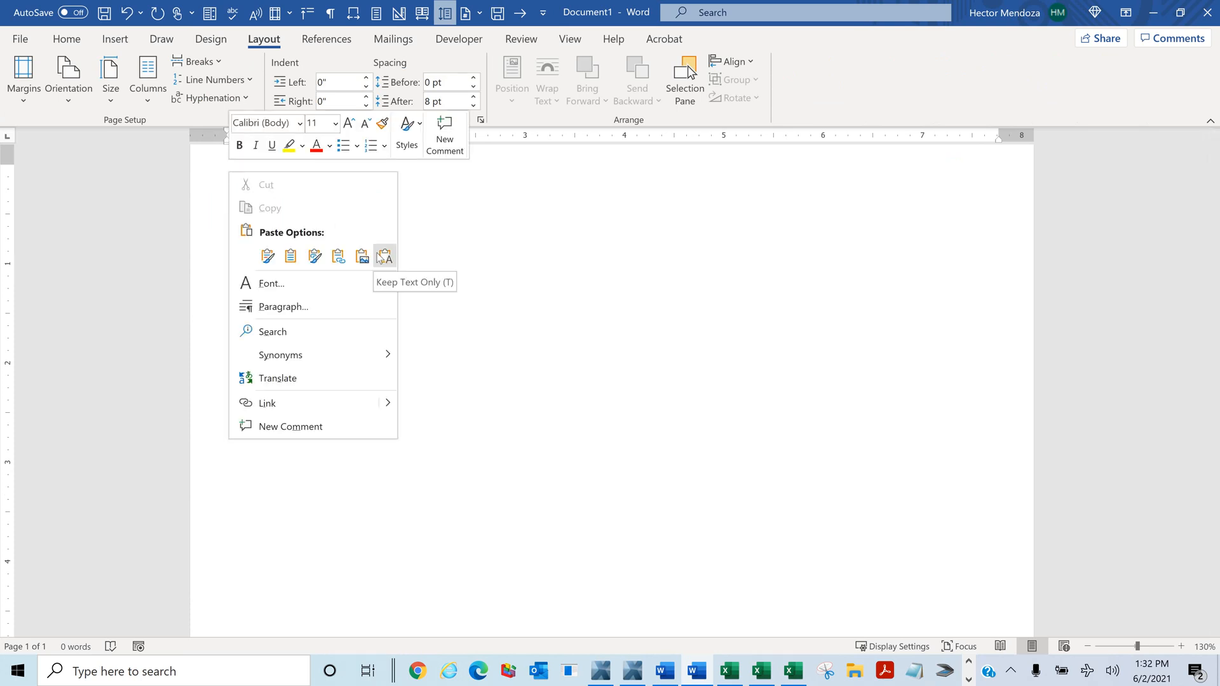
pyautogui.click(385, 257)
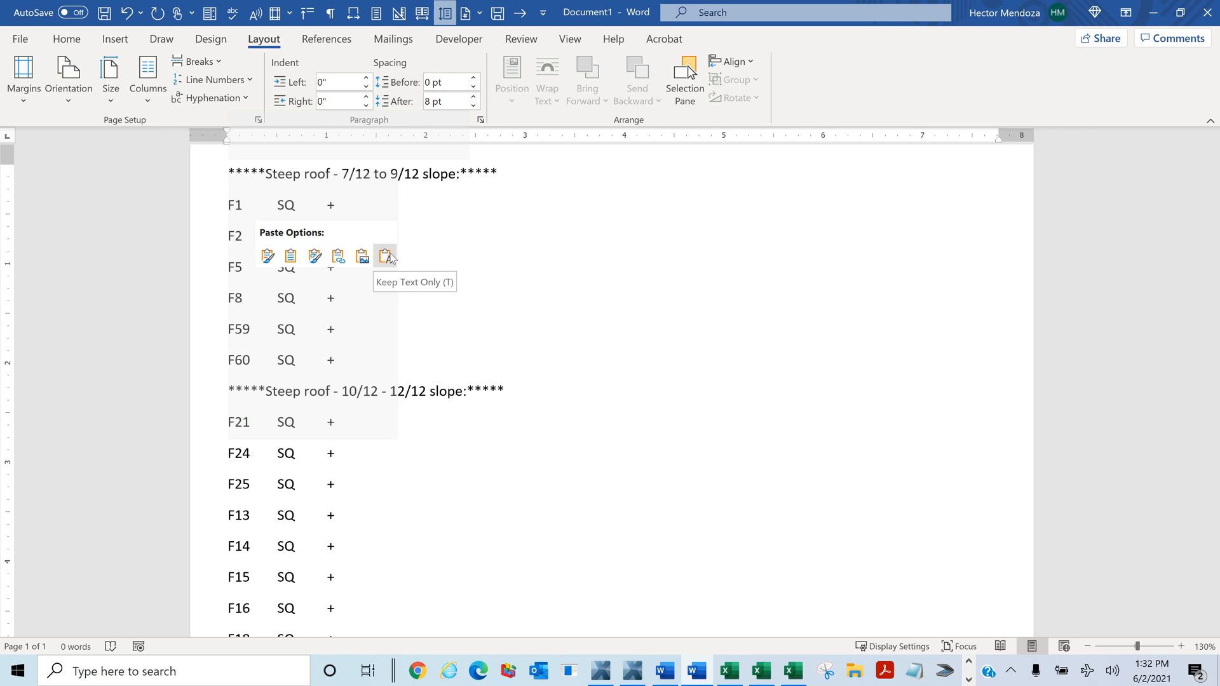
pyautogui.click(385, 256)
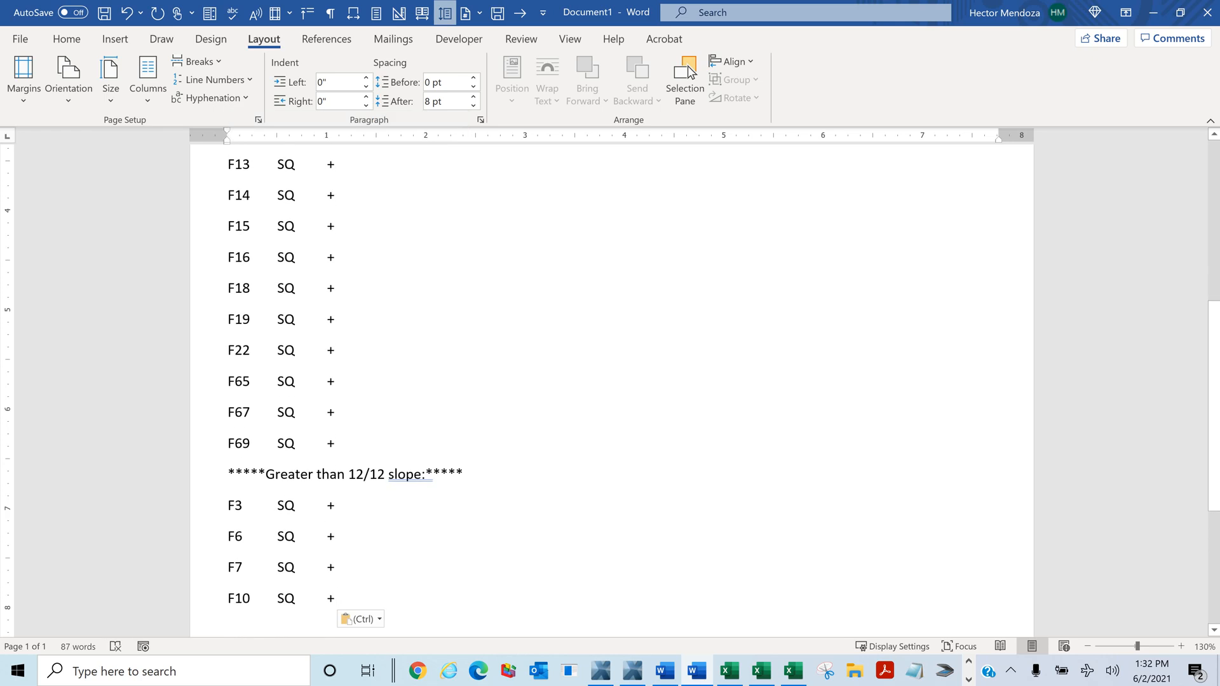
# Run the Convert_Macro_For_Xactimate macro from the start of the document to join the list into continuous text
pyautogui.hotkey('ctrl', 'Home')
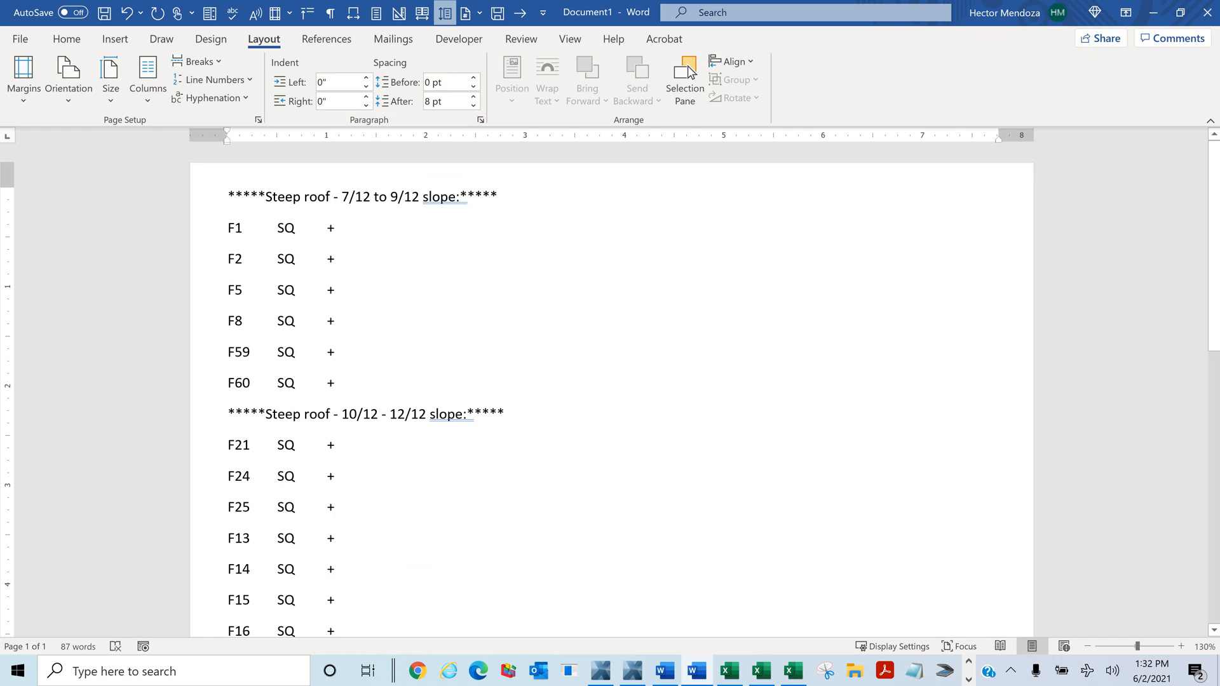
pyautogui.click(459, 39)
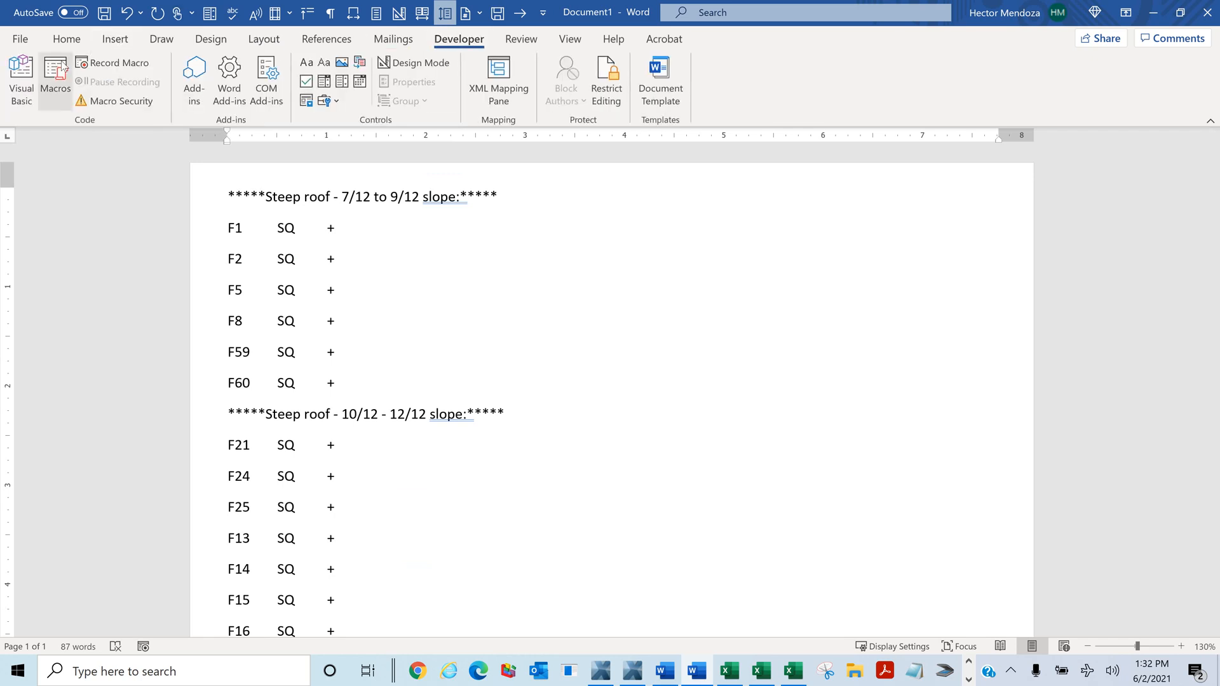
pyautogui.click(56, 75)
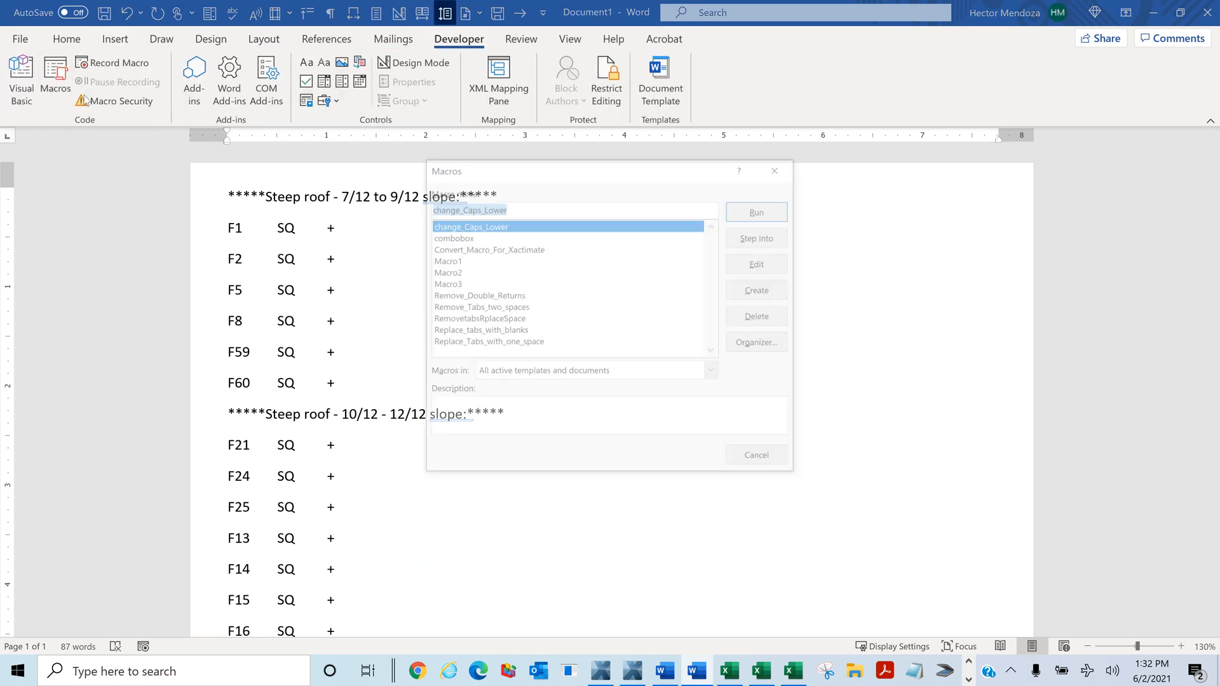
pyautogui.click(538, 248)
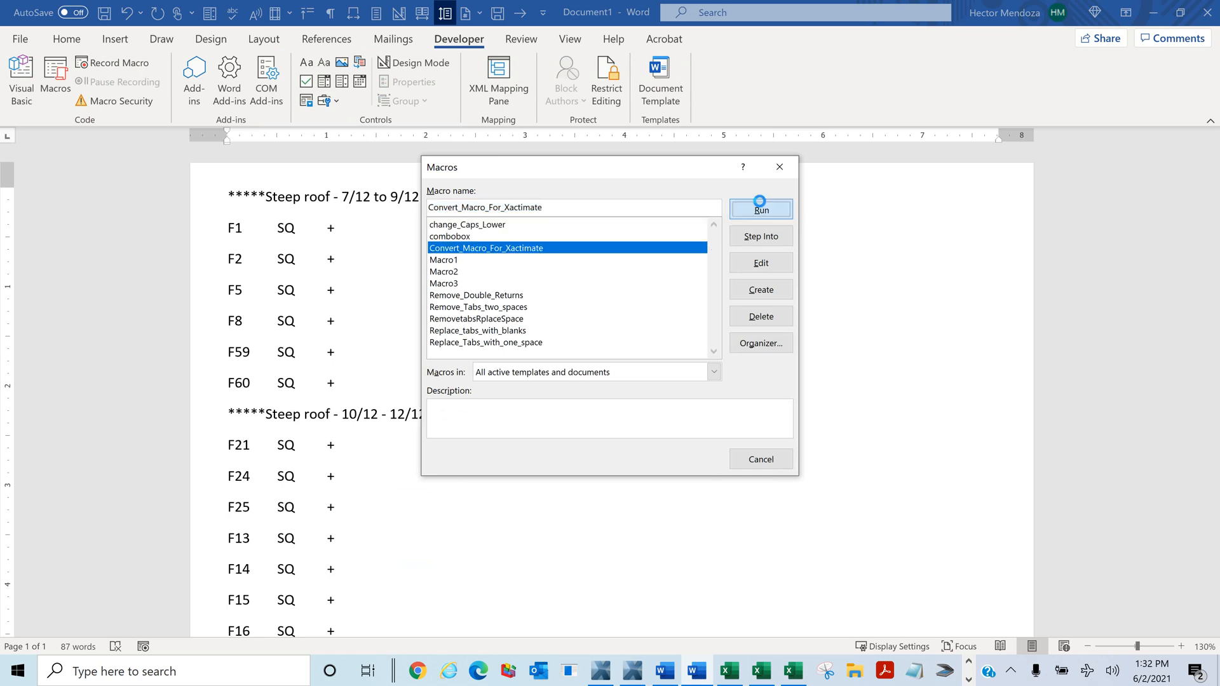
pyautogui.click(762, 210)
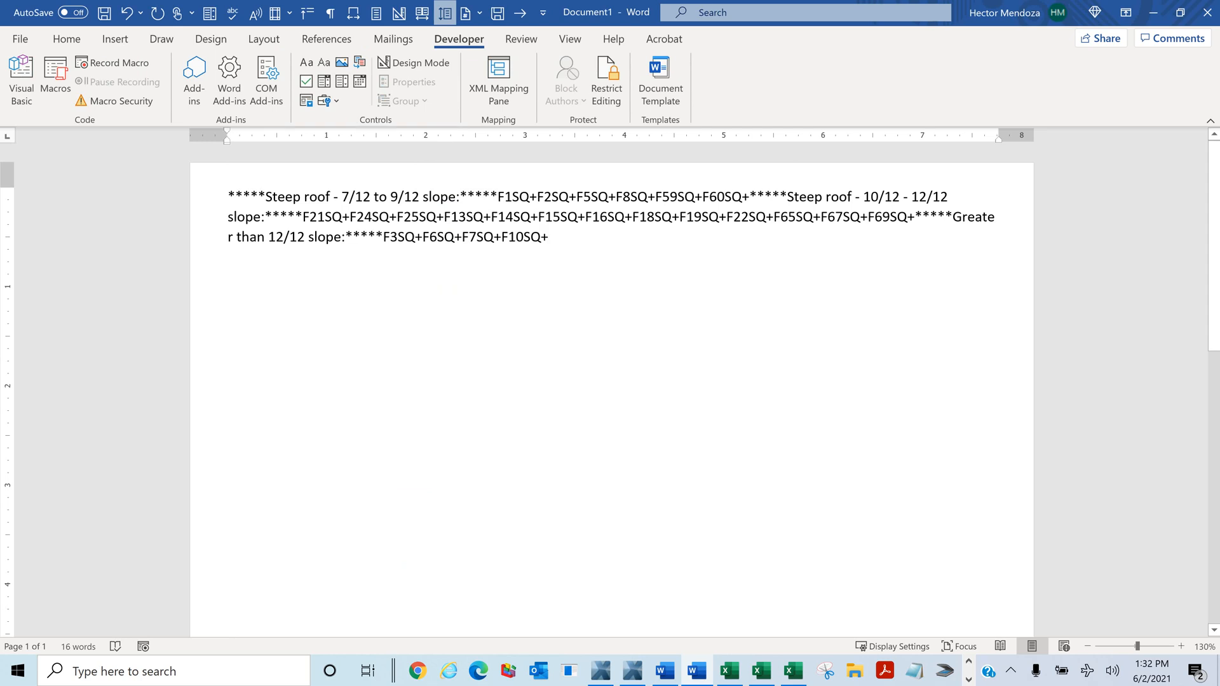
# Replace every ***** in the document with ***** followed by a paragraph mark (*****^p), including the part before the selection
pyautogui.moveTo(460, 197); pyautogui.dragTo(498, 197)
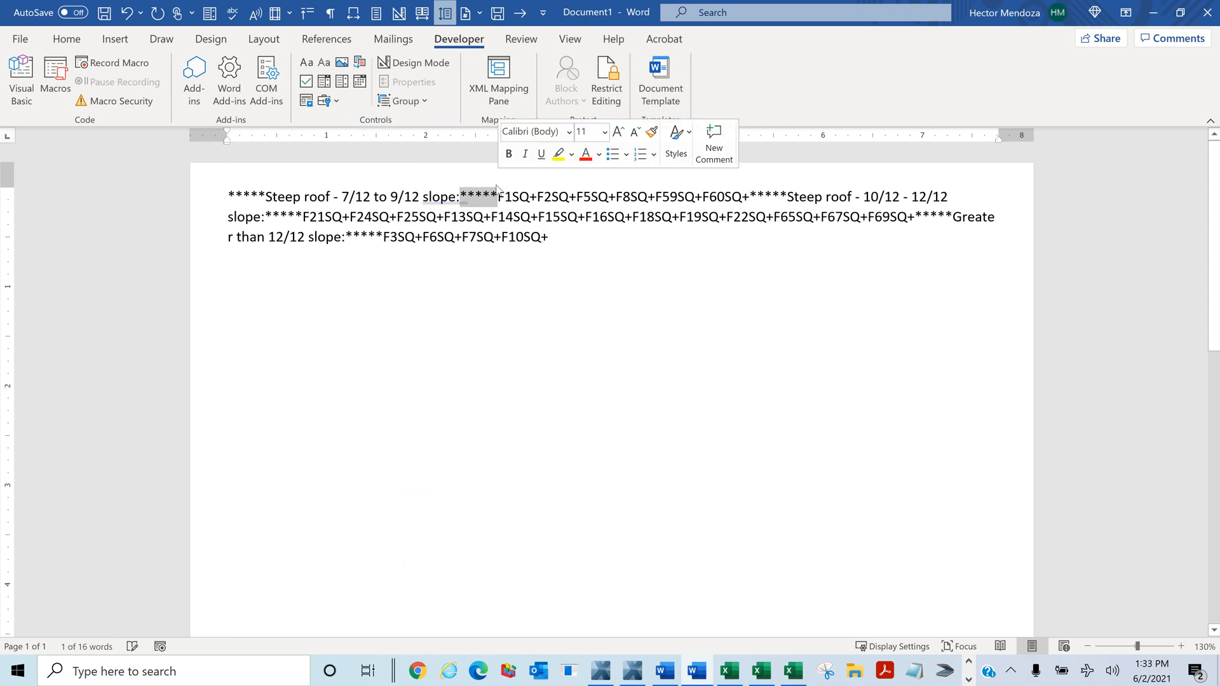
pyautogui.hotkey('ctrl', 'f')
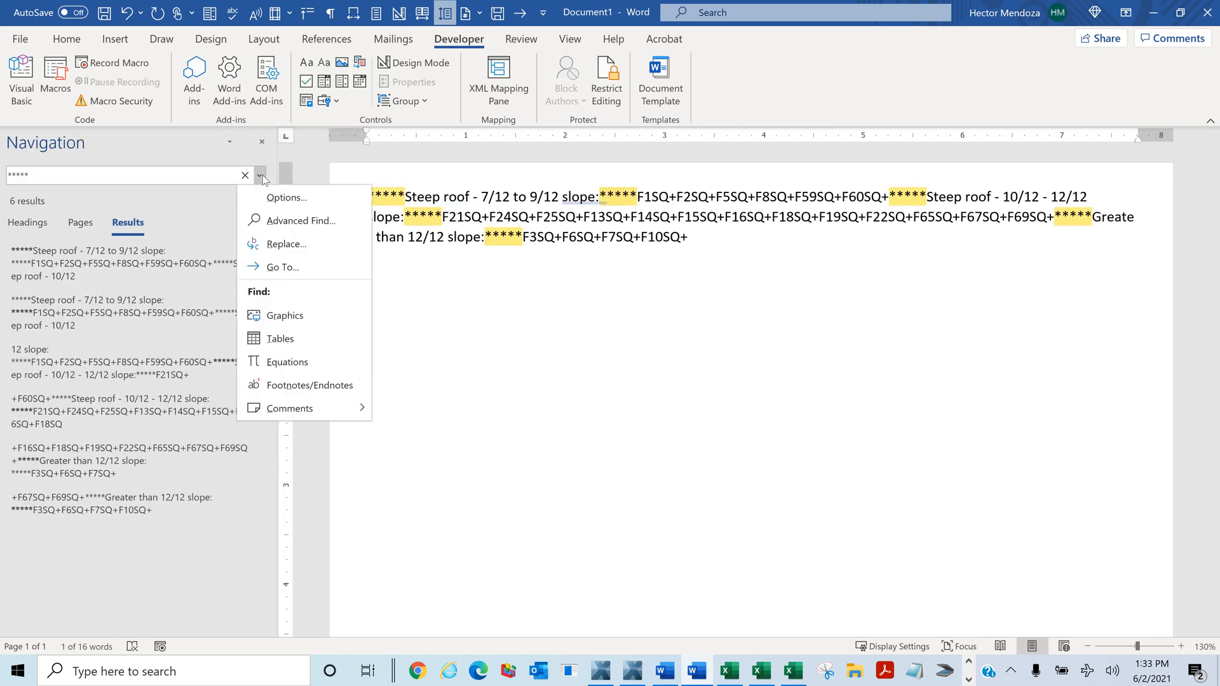
pyautogui.click(299, 245)
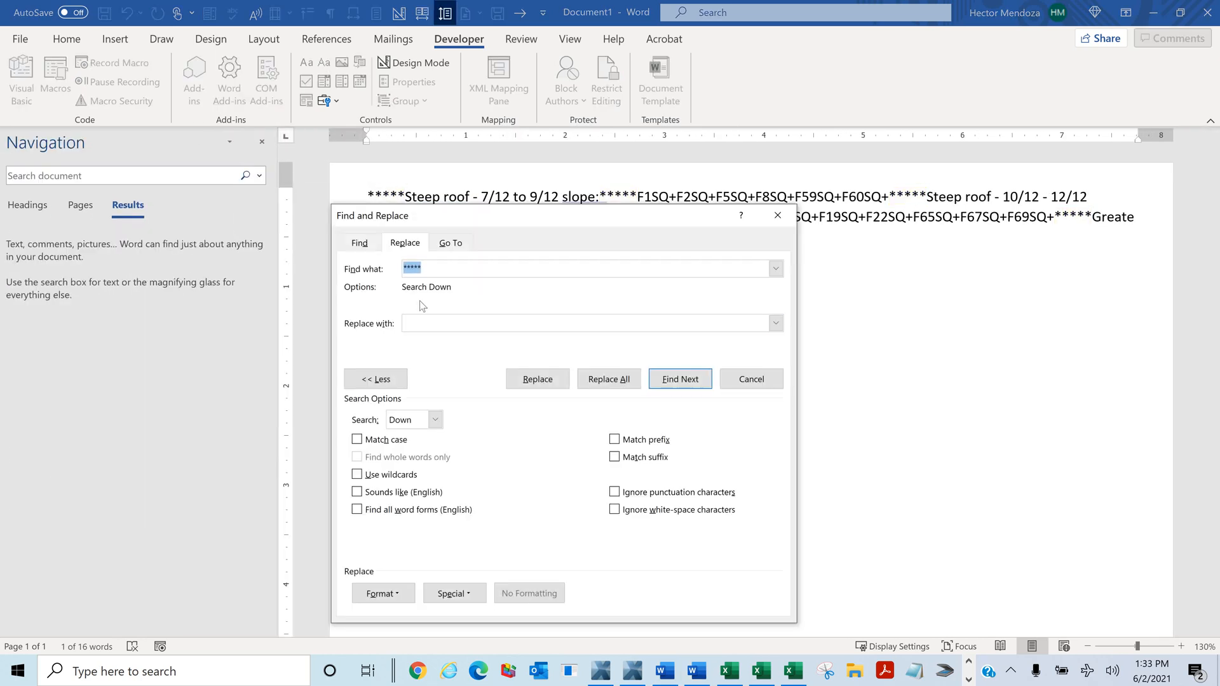
pyautogui.click(425, 323)
pyautogui.write('*****')
pyautogui.click(460, 595)
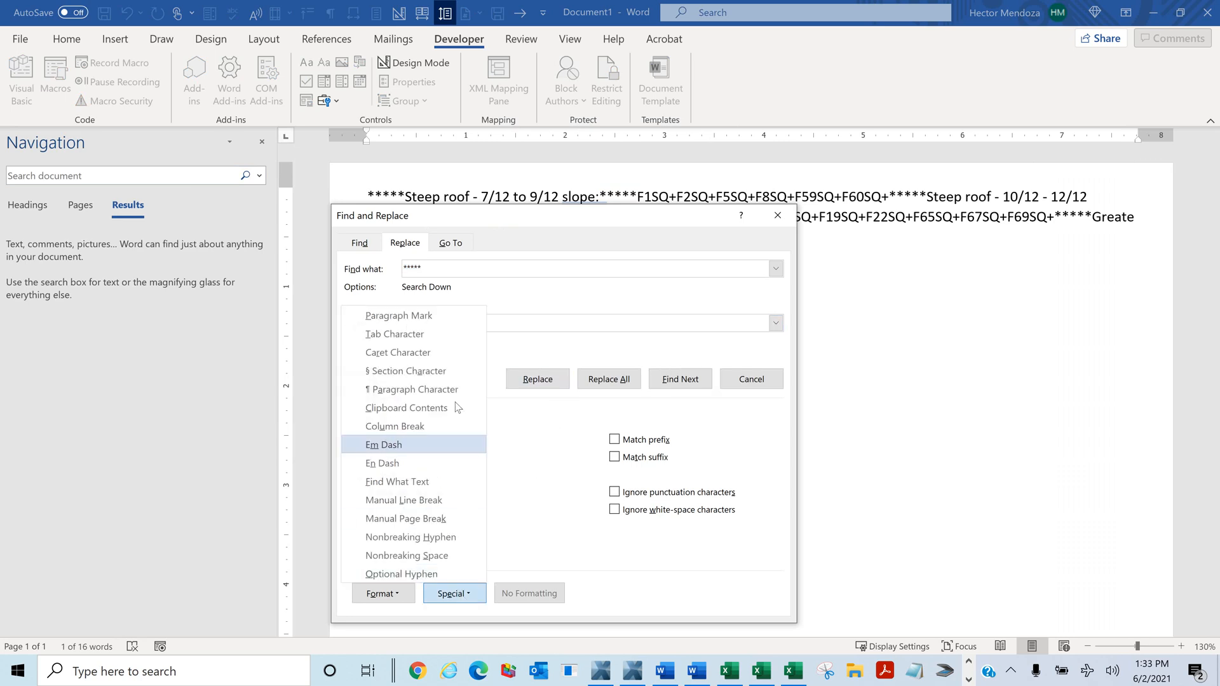
pyautogui.click(422, 318)
pyautogui.click(610, 381)
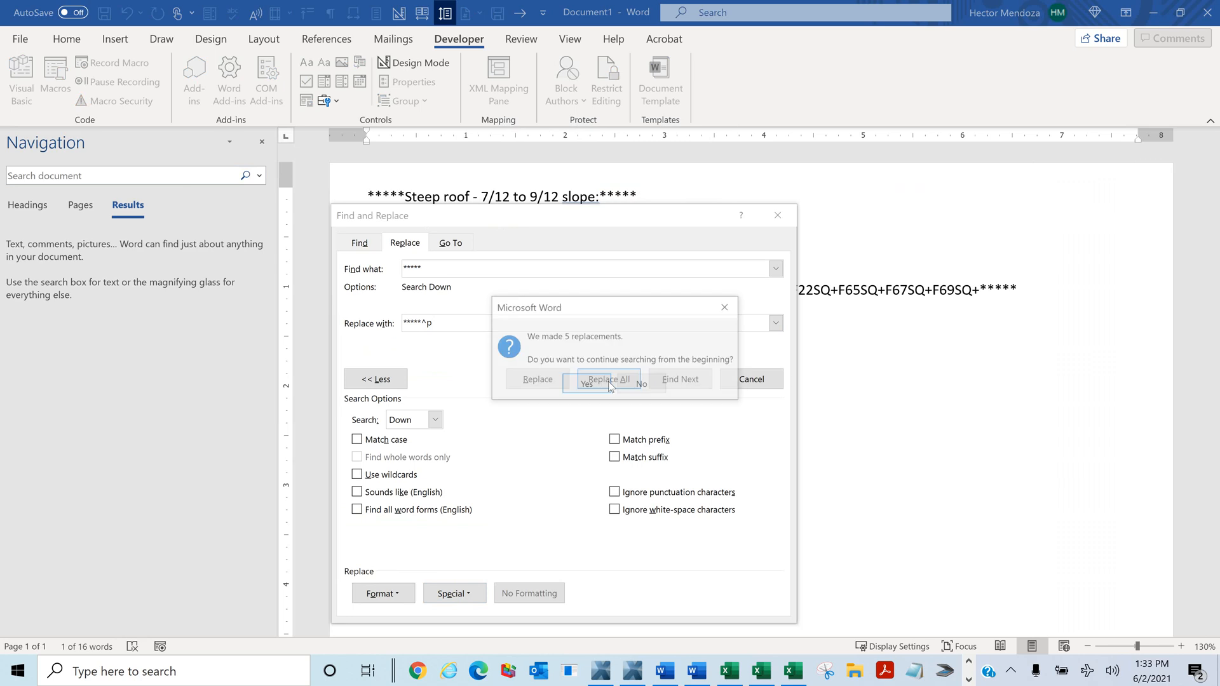
pyautogui.click(585, 384)
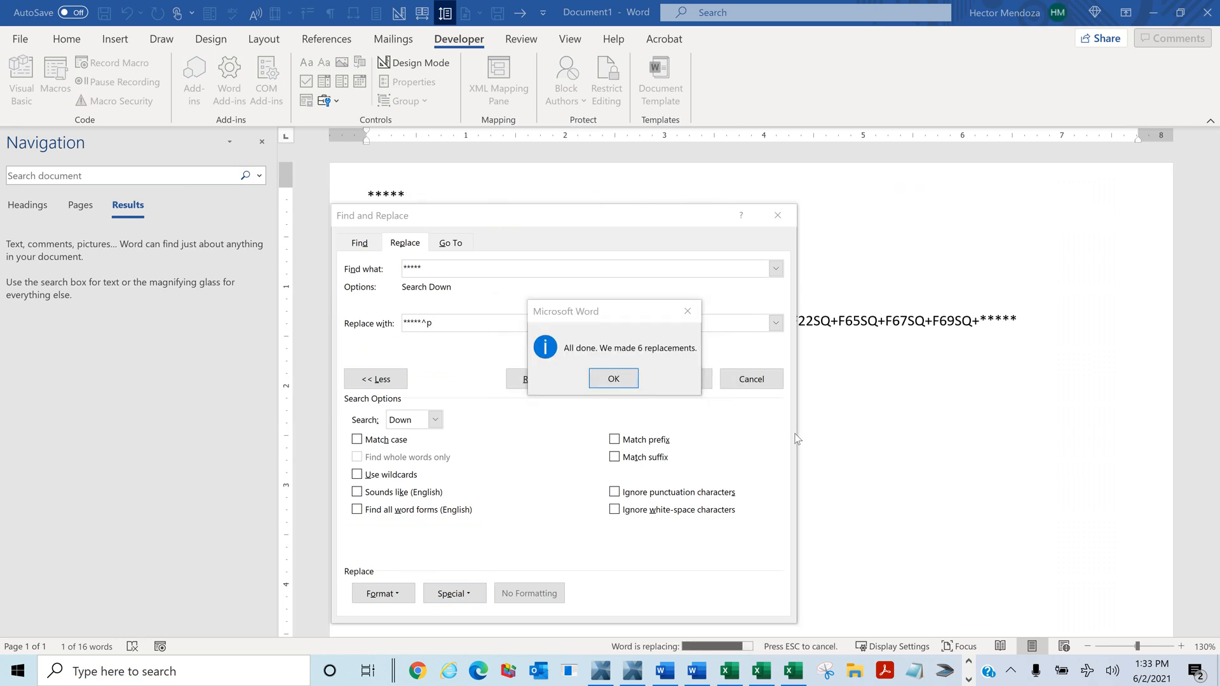
pyautogui.click(613, 379)
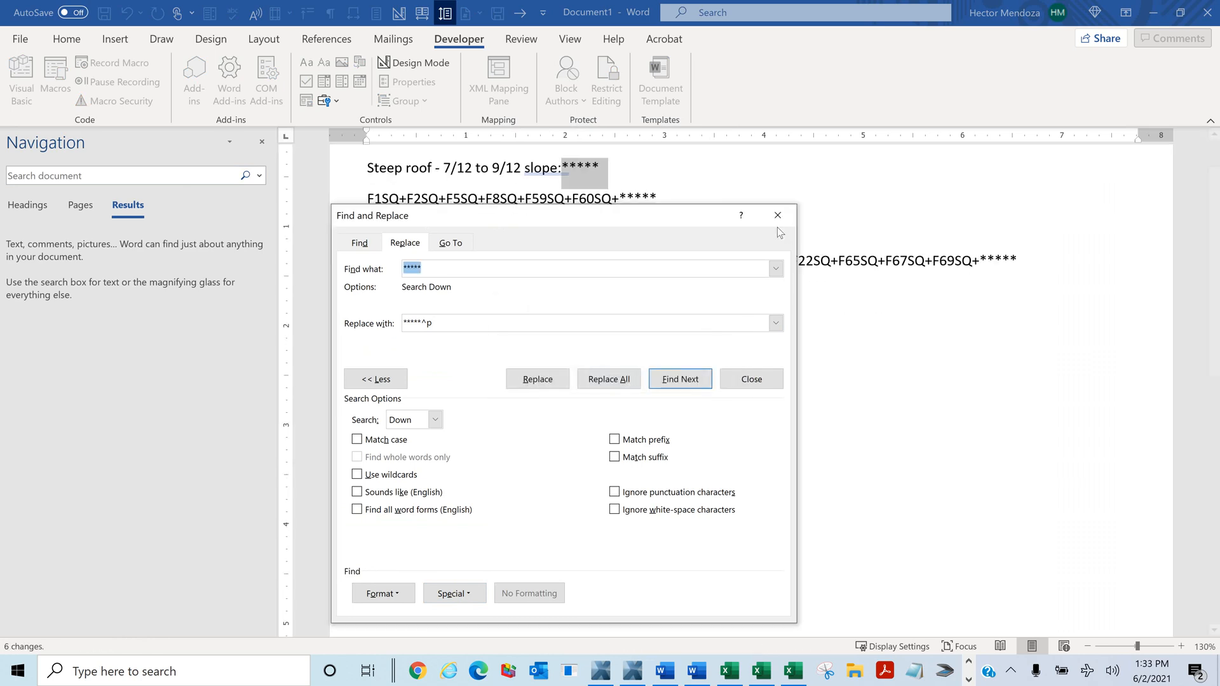
pyautogui.click(778, 215)
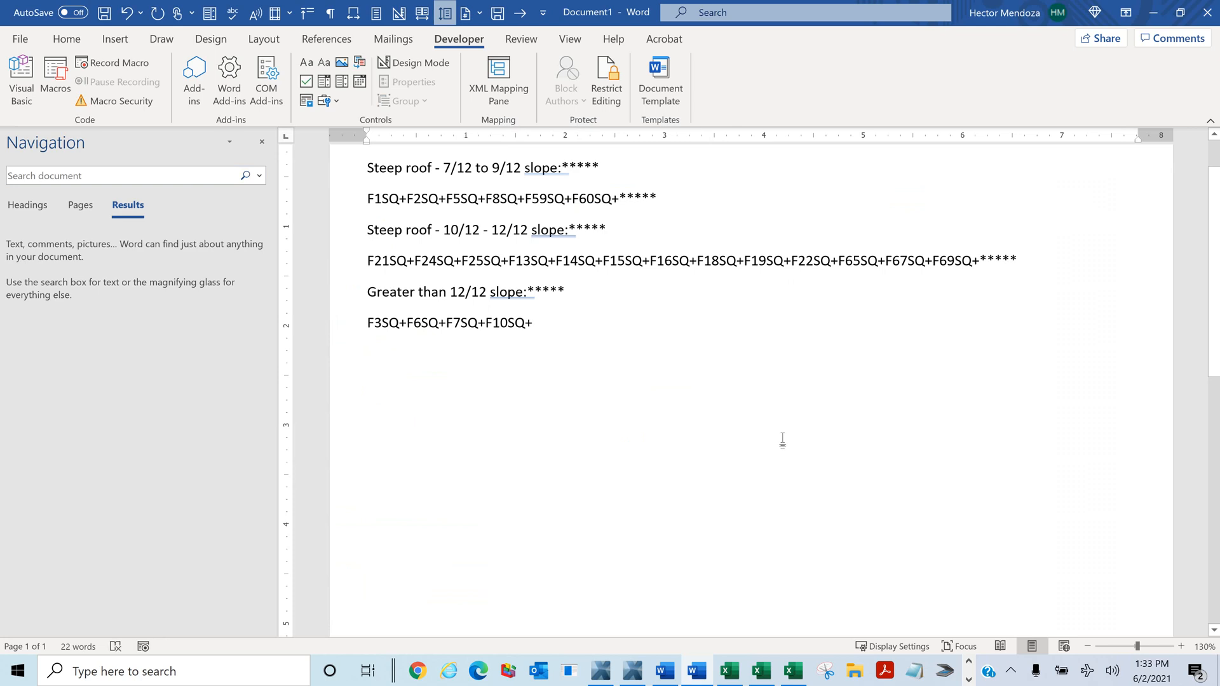
# Review the separated lines of roof faces under each of the three slope headings
pyautogui.scroll(2, 783, 440)
pyautogui.moveTo(369, 259); pyautogui.dragTo(559, 243)
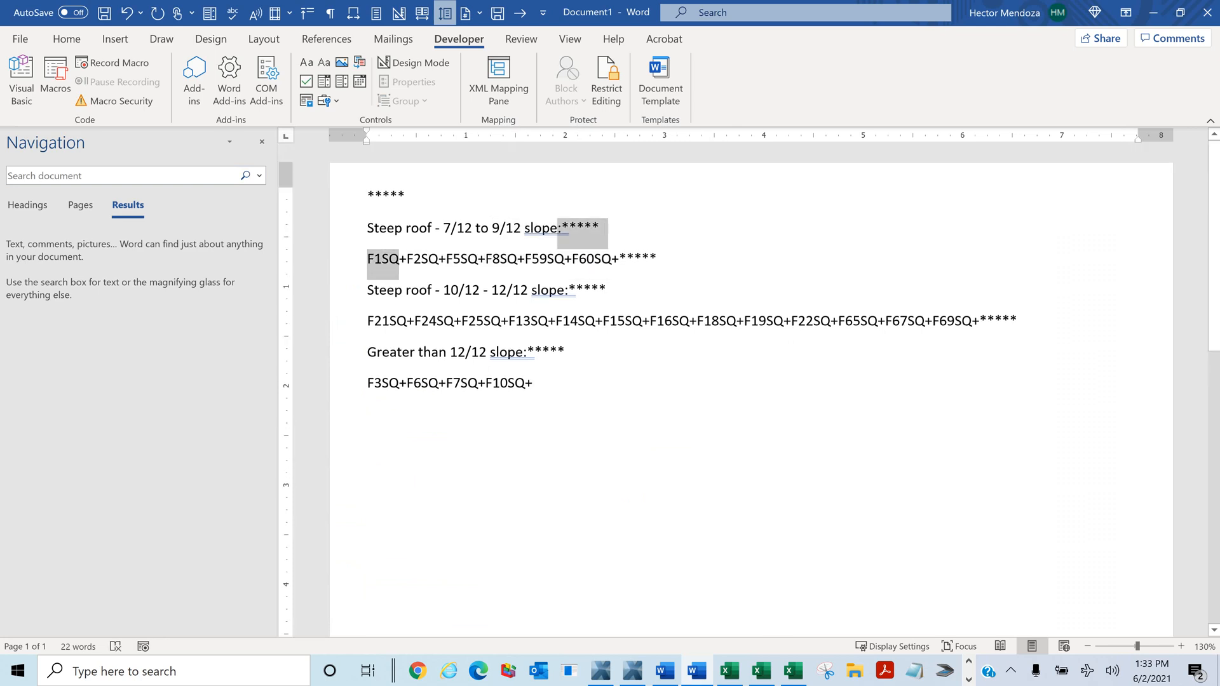
pyautogui.moveTo(367, 320); pyautogui.dragTo(805, 321)
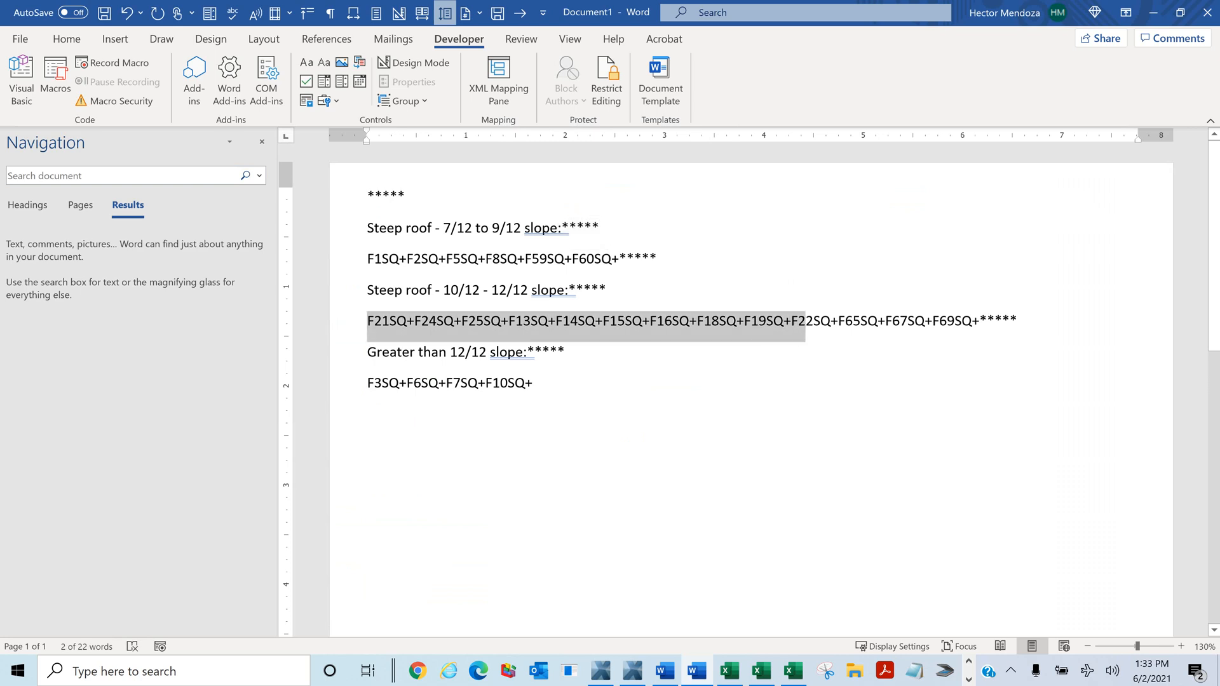
pyautogui.moveTo(367, 383); pyautogui.dragTo(525, 382)
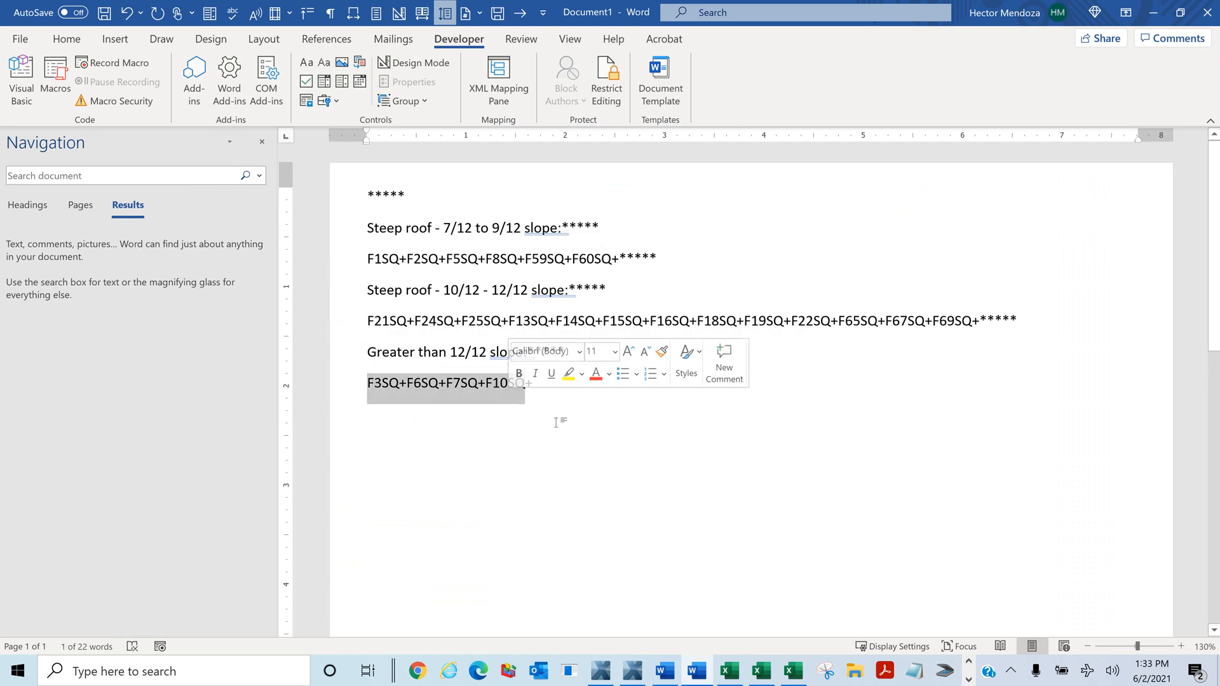
pyautogui.click(614, 461)
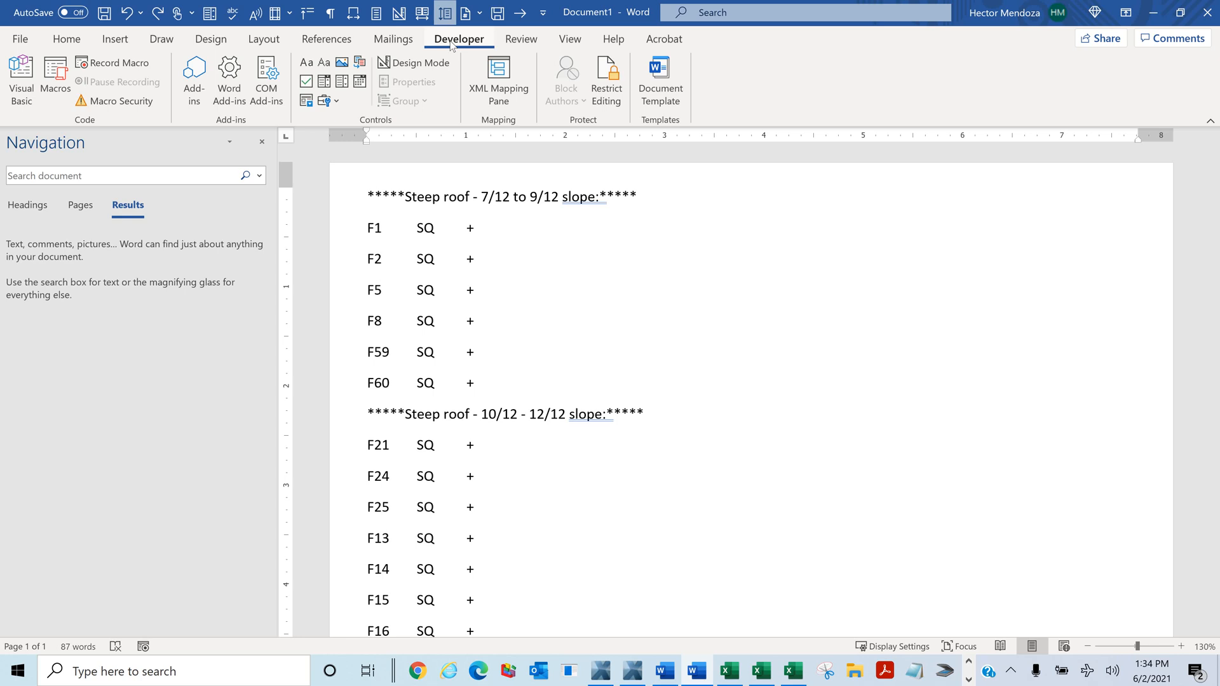
pyautogui.click(87, 67)
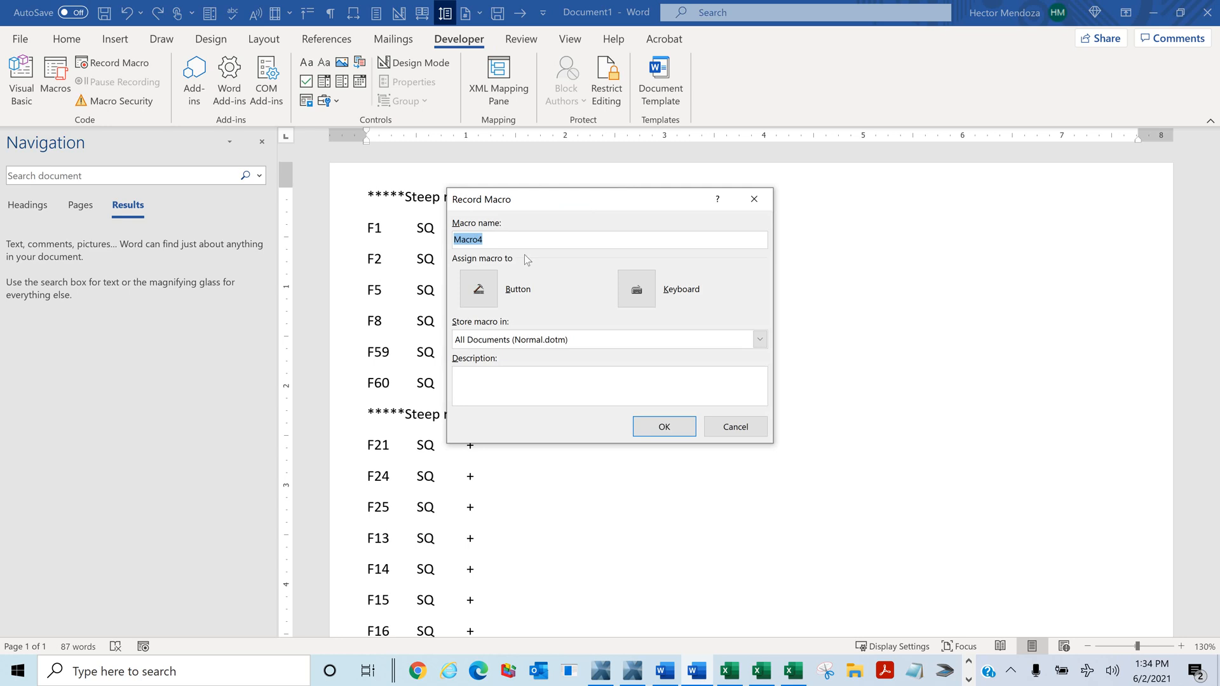
pyautogui.write('Delt')
pyautogui.press('BackSpace')
pyautogui.press('BackSpace')
pyautogui.press('BackSpace')
pyautogui.press('BackSpace')
pyautogui.write('Deletthism')
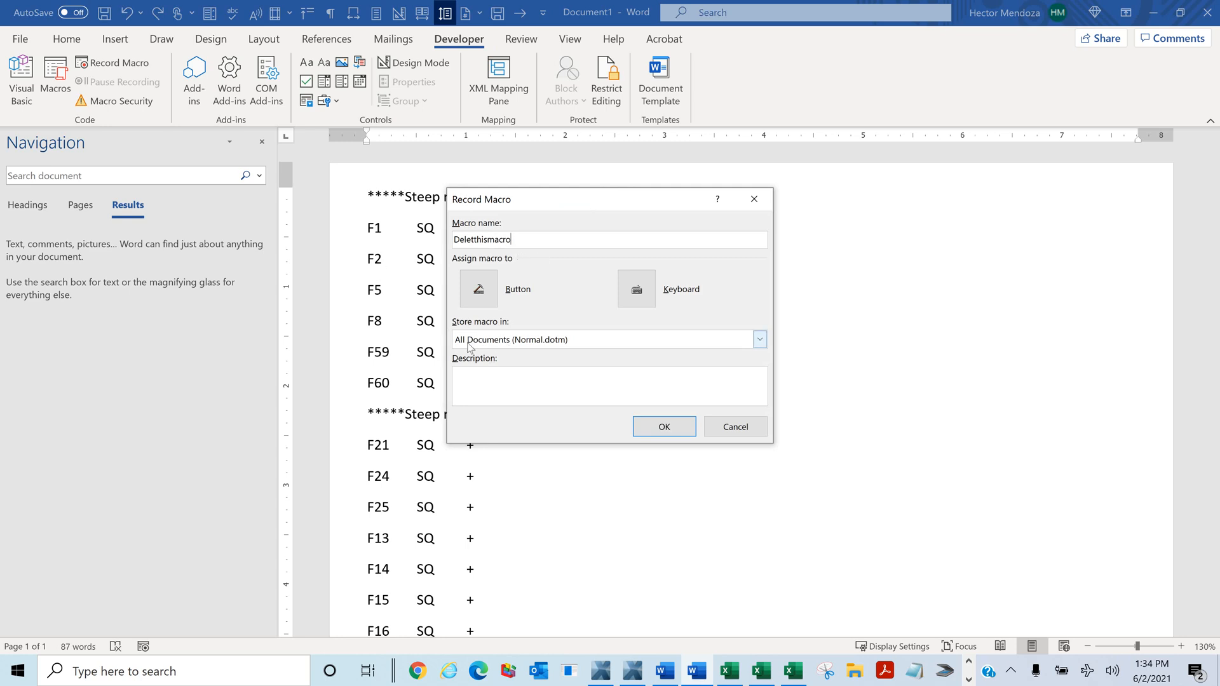
pyautogui.click(761, 340)
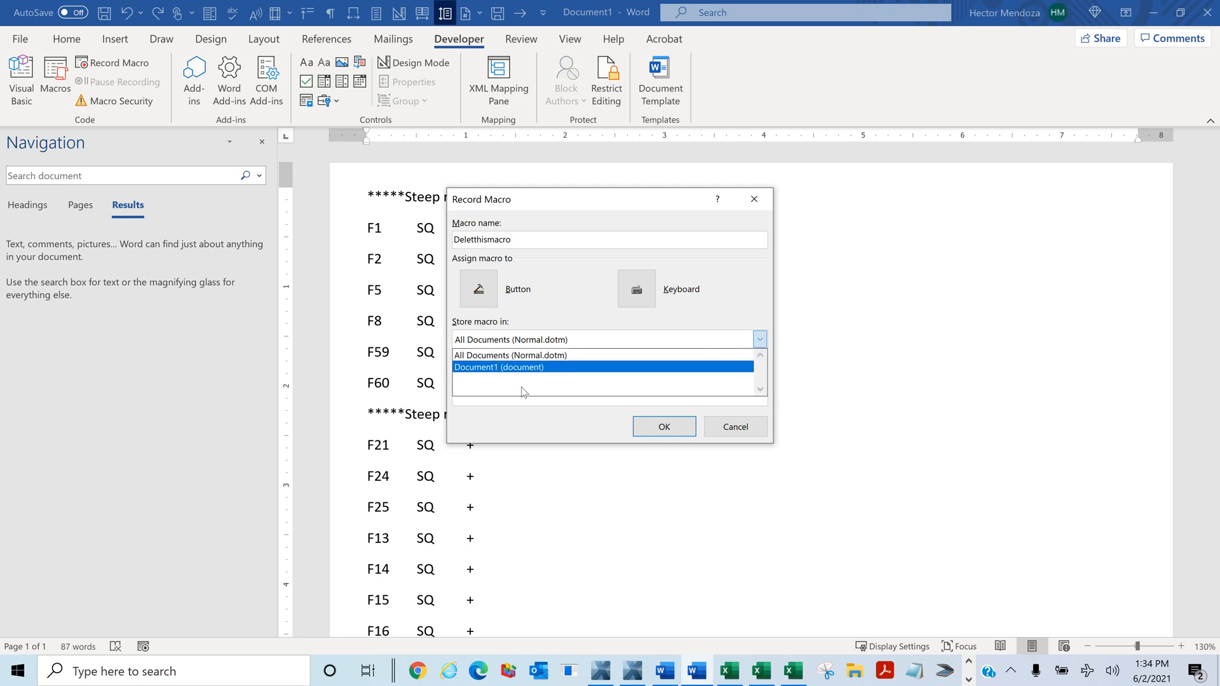
pyautogui.click(736, 432)
pyautogui.click(736, 433)
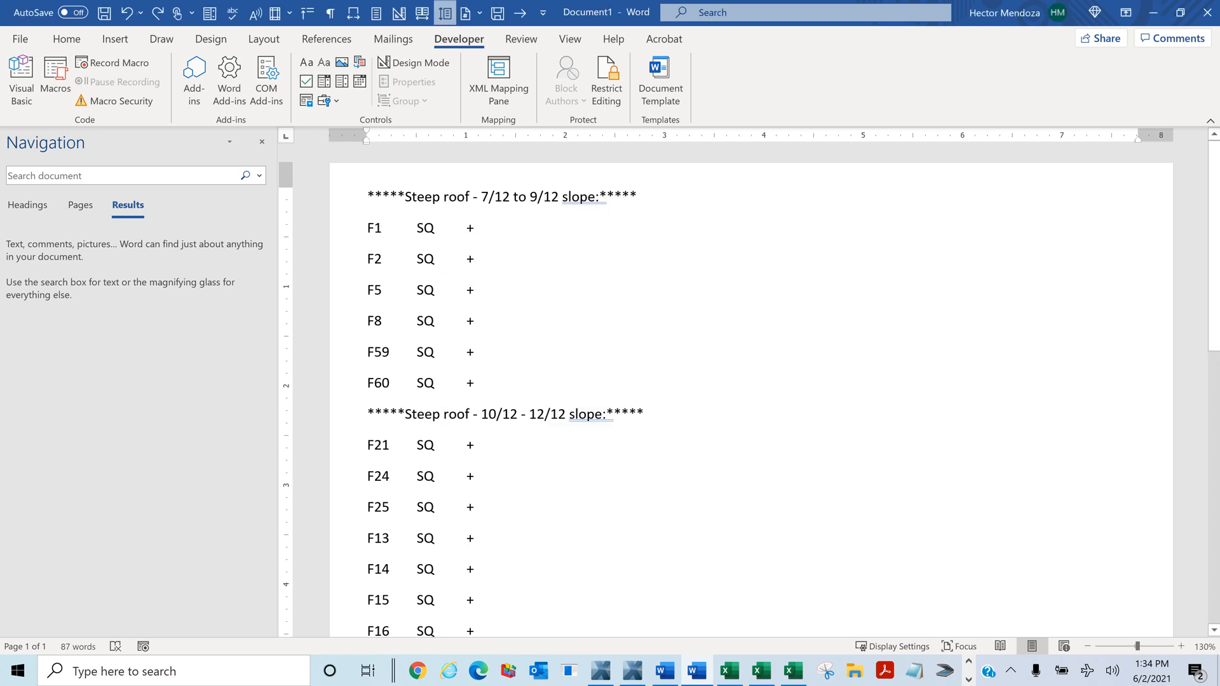
# Save the document to the Desktop as a Word document named Steep roof Delete.docx
pyautogui.click(19, 40)
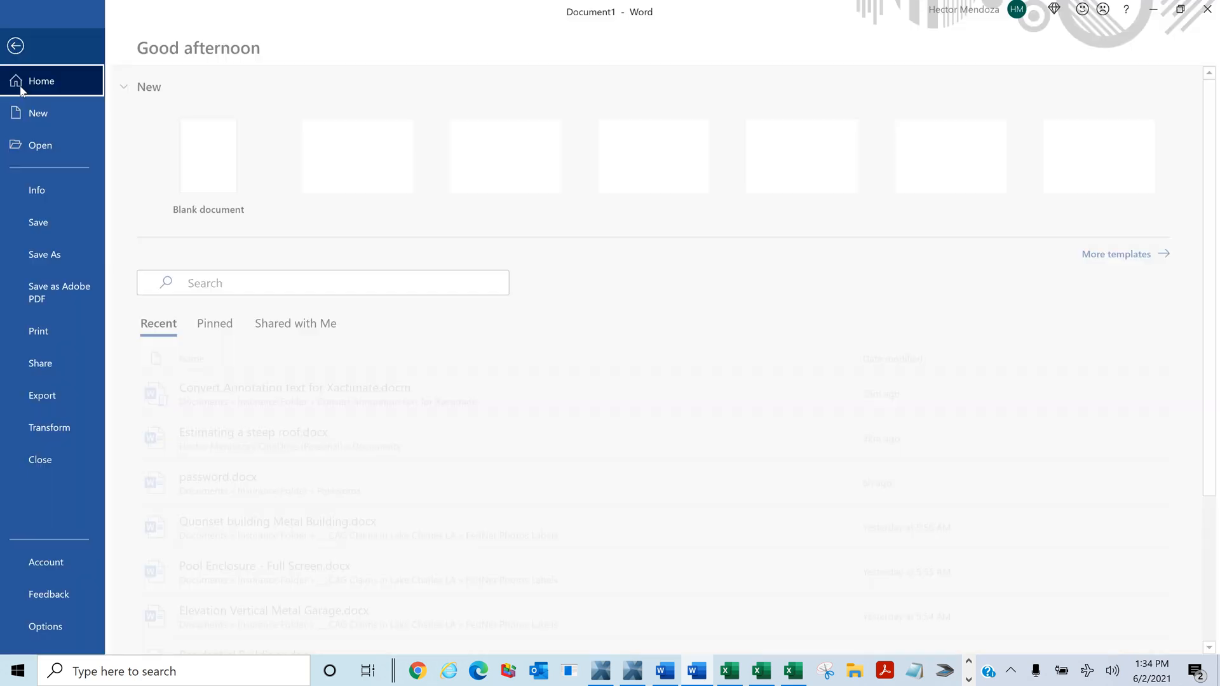
pyautogui.click(59, 259)
pyautogui.click(190, 313)
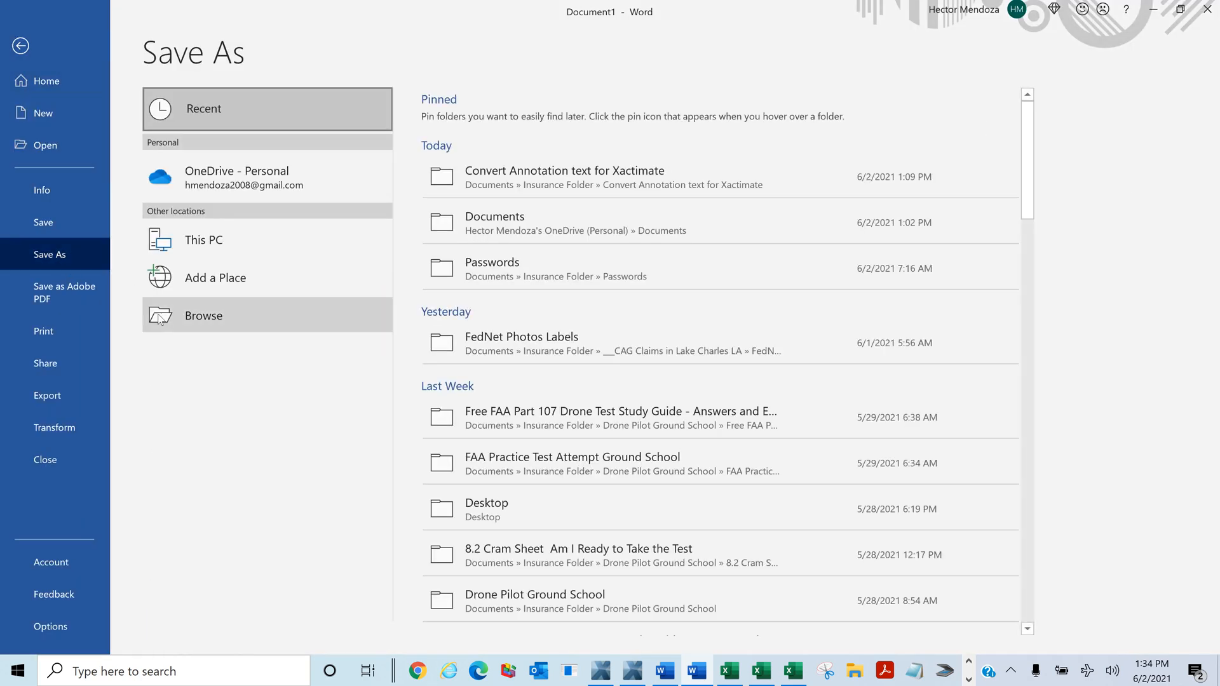
pyautogui.scroll(5, 186, 252)
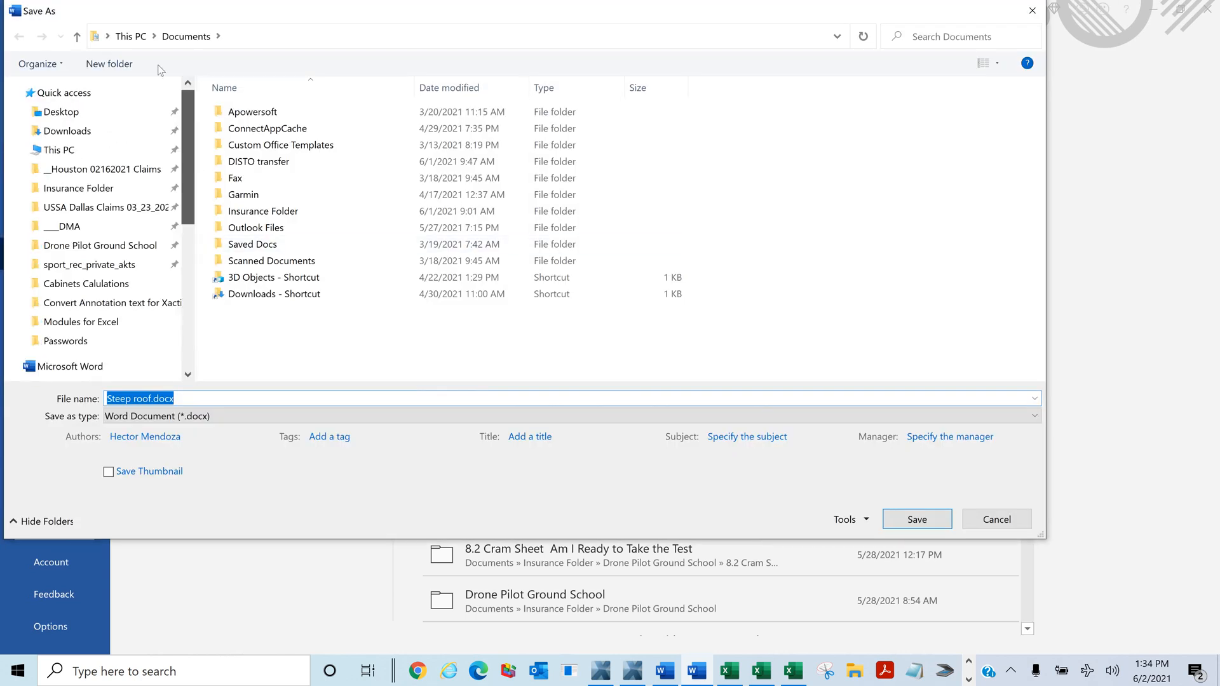
pyautogui.click(61, 111)
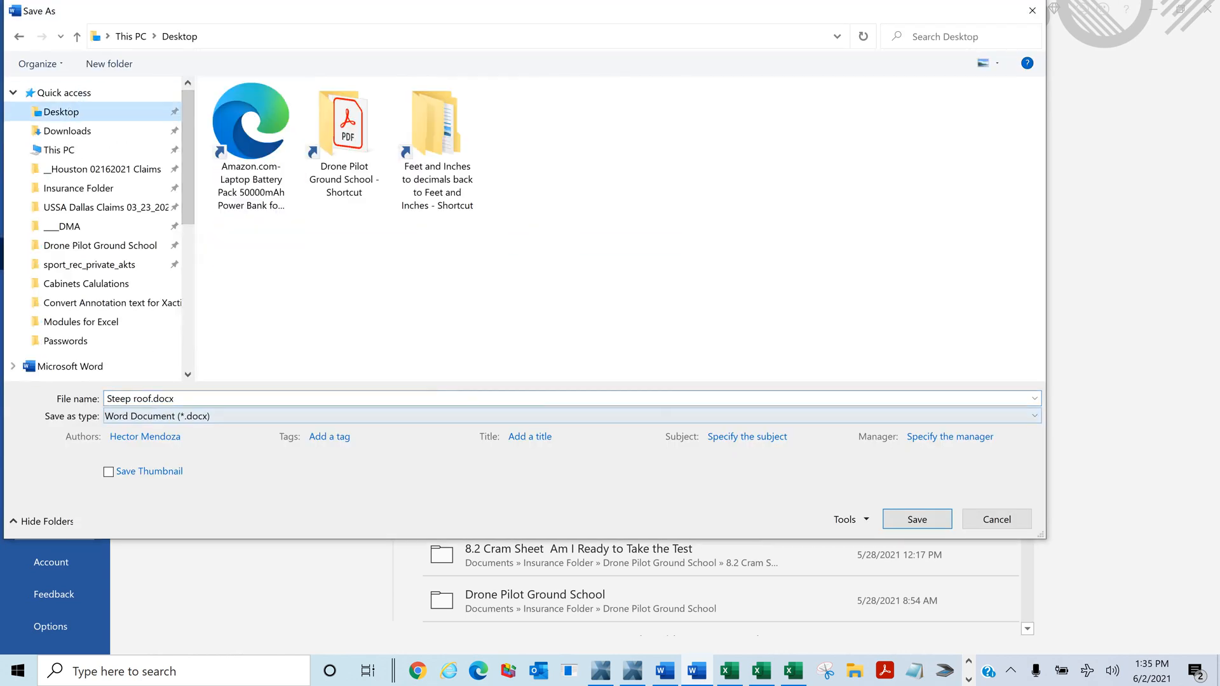
pyautogui.click(152, 398)
pyautogui.click(153, 399)
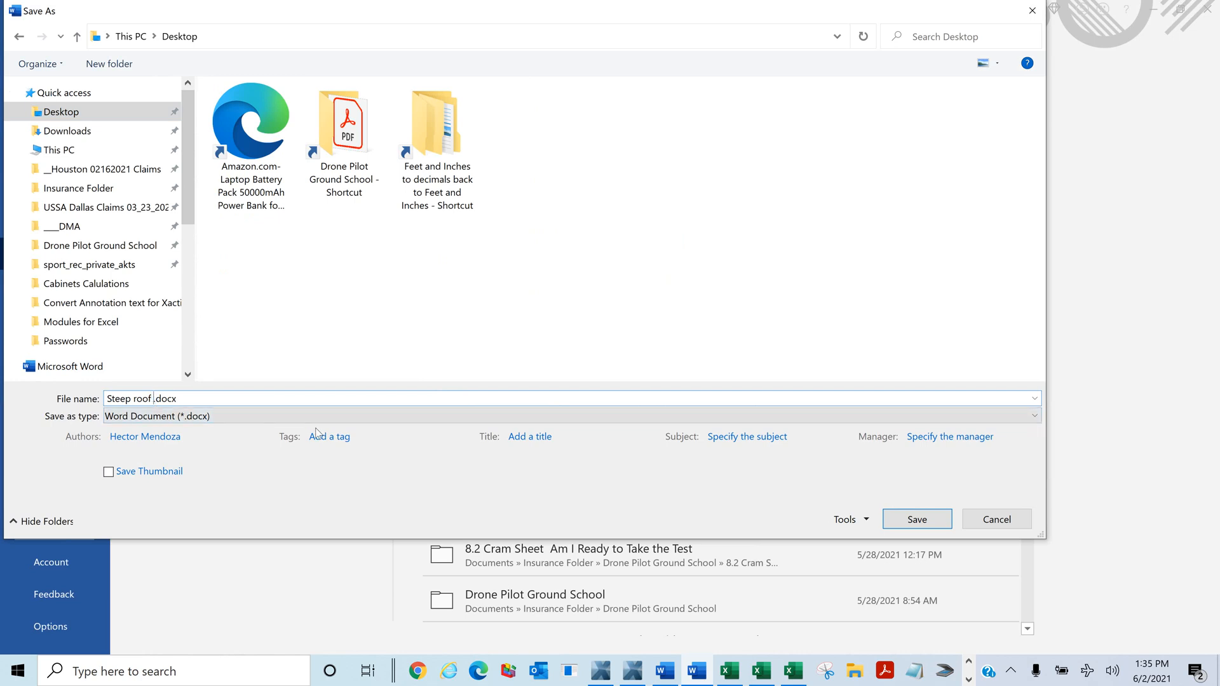
pyautogui.write('Delete')
pyautogui.click(902, 520)
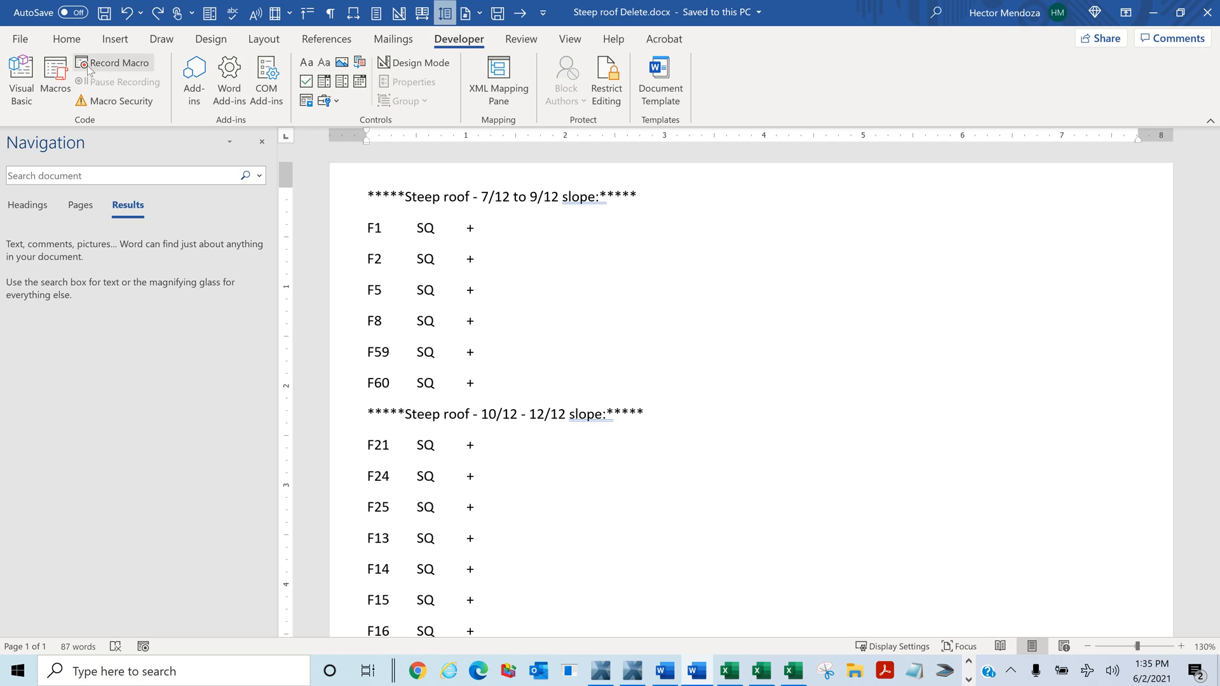
# Start recording a macro named Deletethismacro, stored in the Steep roof Delete.docx document
pyautogui.click(59, 74)
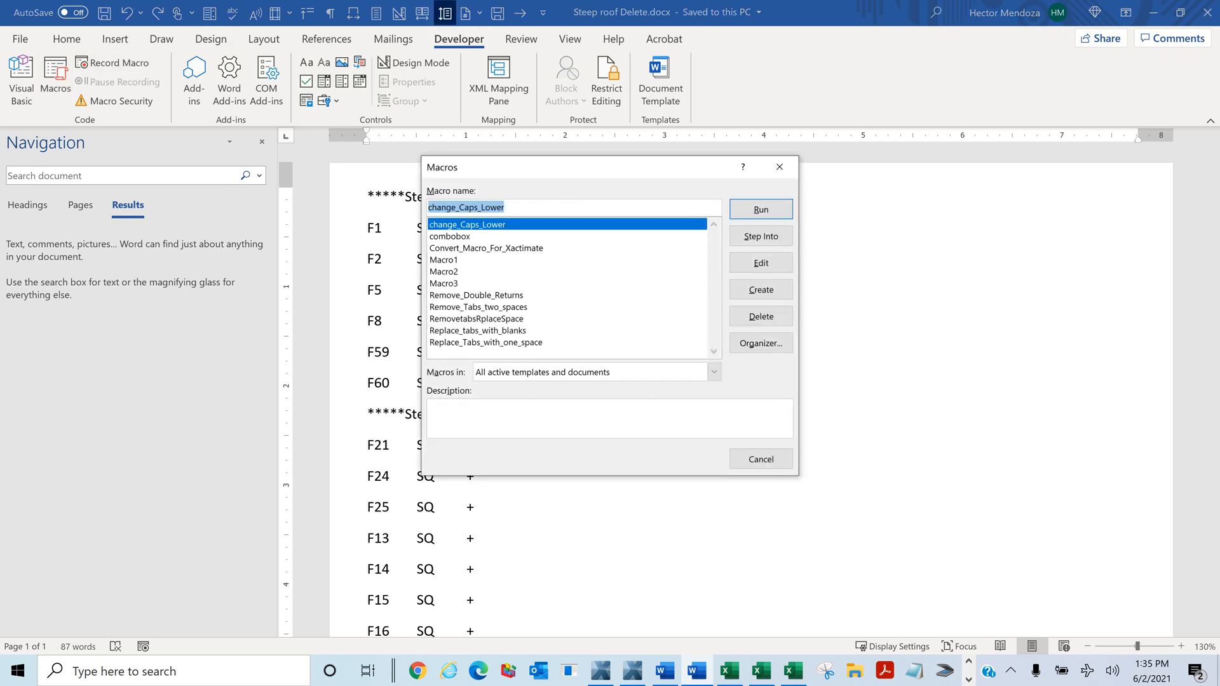
pyautogui.click(780, 166)
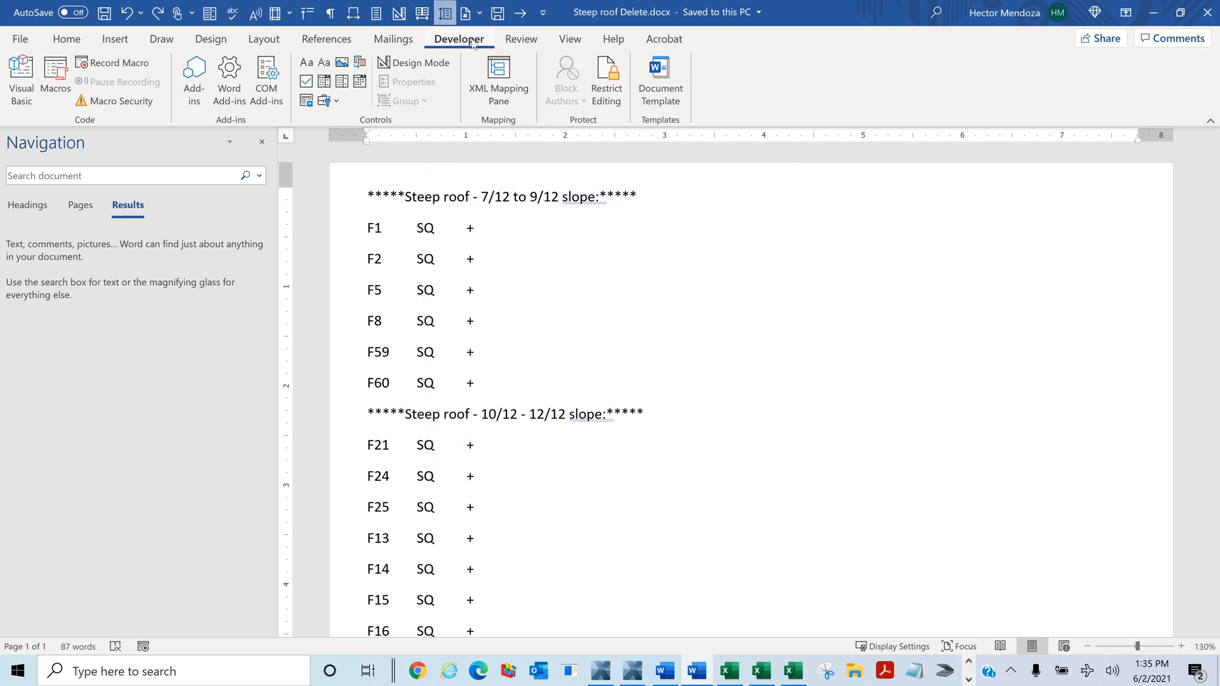
pyautogui.click(121, 63)
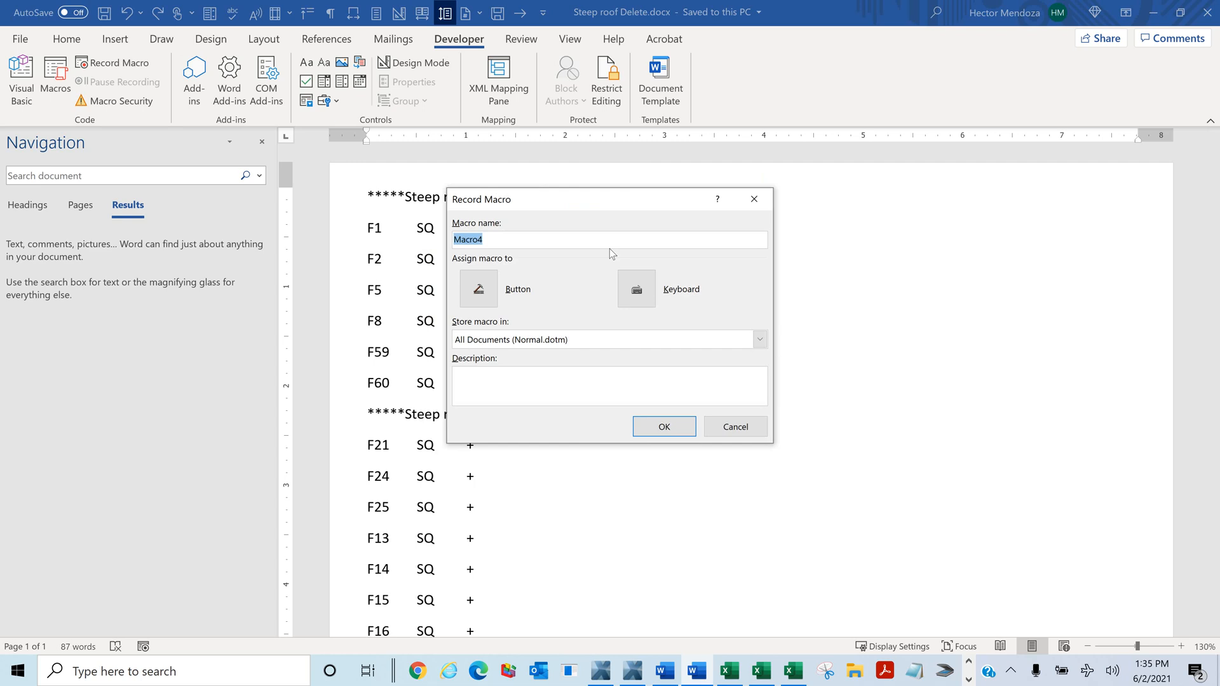
pyautogui.write('Deletethismacro')
pyautogui.click(757, 342)
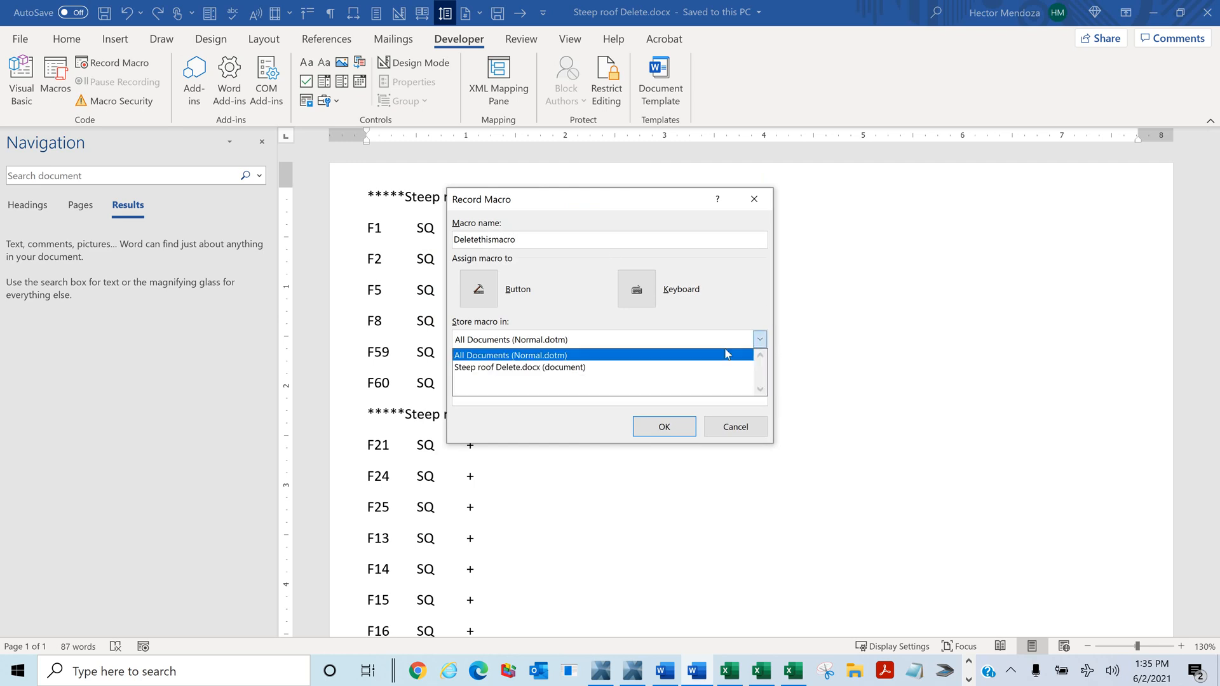
pyautogui.click(510, 367)
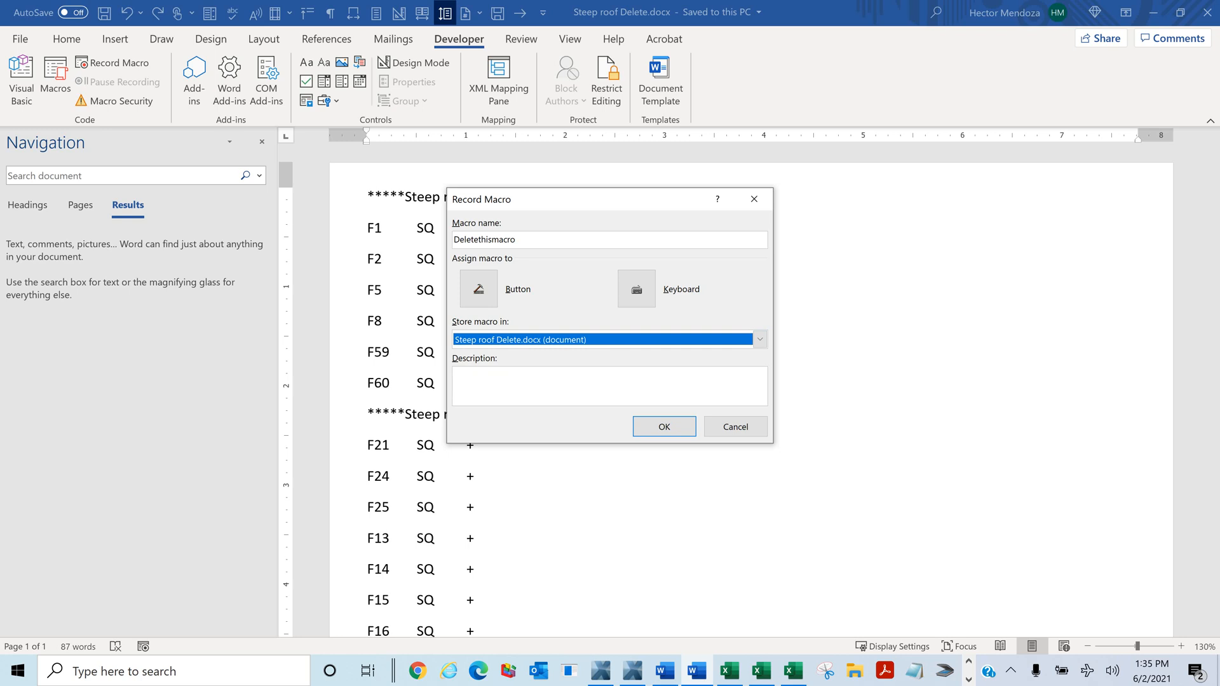
pyautogui.click(666, 431)
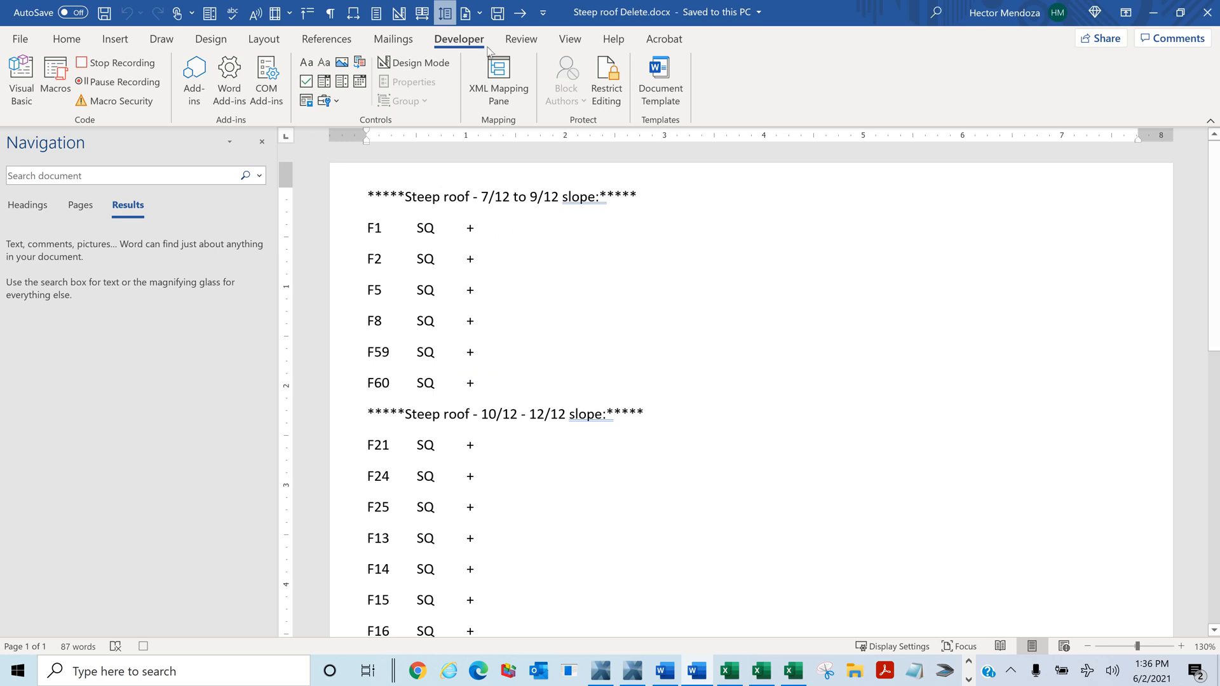
# Show the tab and paragraph formatting marks in the roof face list
pyautogui.click(67, 39)
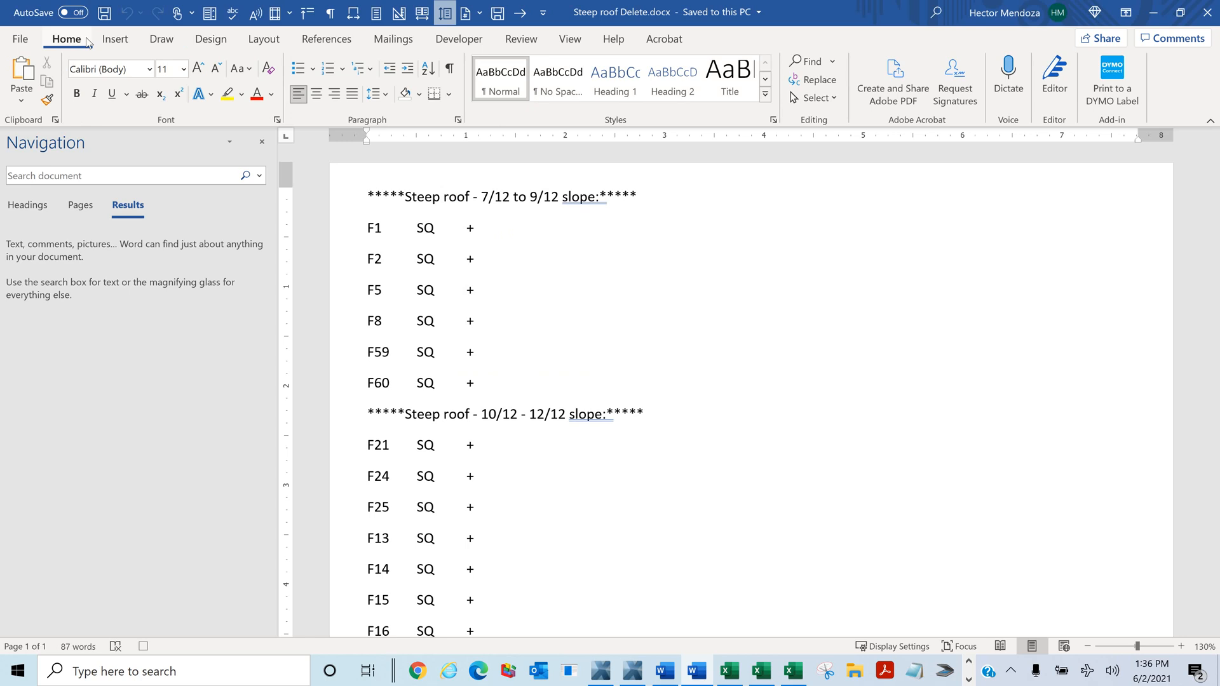
pyautogui.click(449, 68)
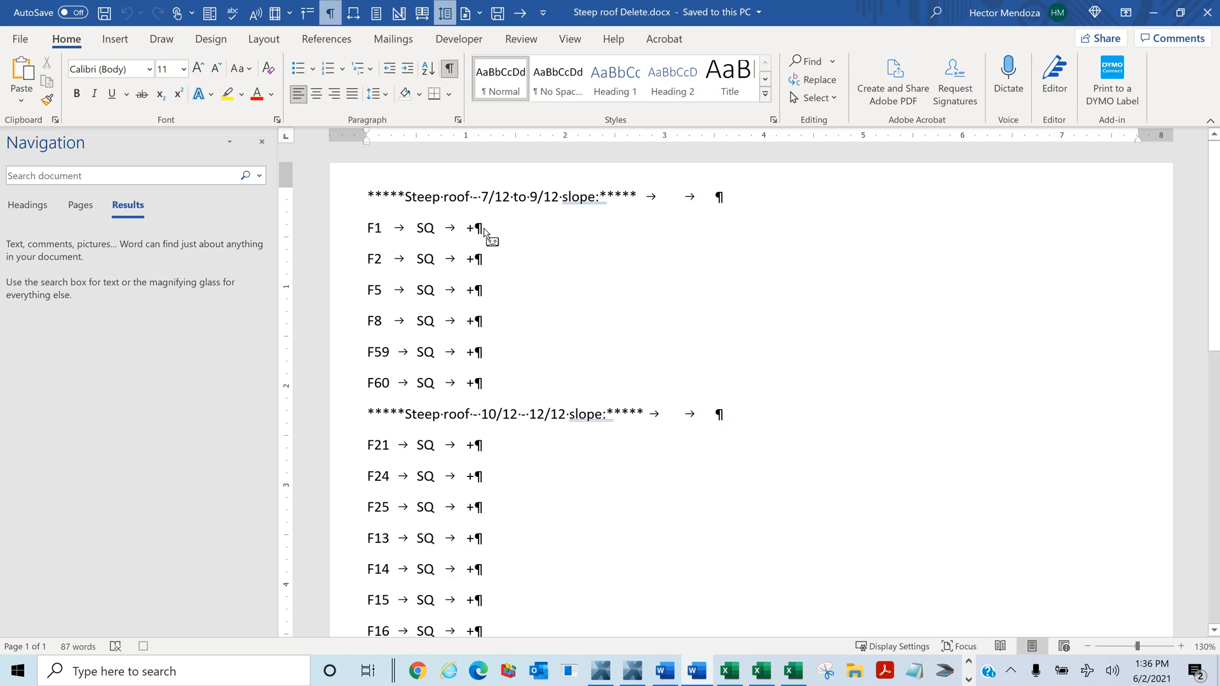
pyautogui.moveTo(483, 232); pyautogui.dragTo(451, 233)
pyautogui.moveTo(450, 233); pyautogui.dragTo(1058, 390)
pyautogui.moveTo(1059, 390); pyautogui.dragTo(416, 225)
# Replace every tab character (^t) in the roof face list with nothing
pyautogui.click(259, 176)
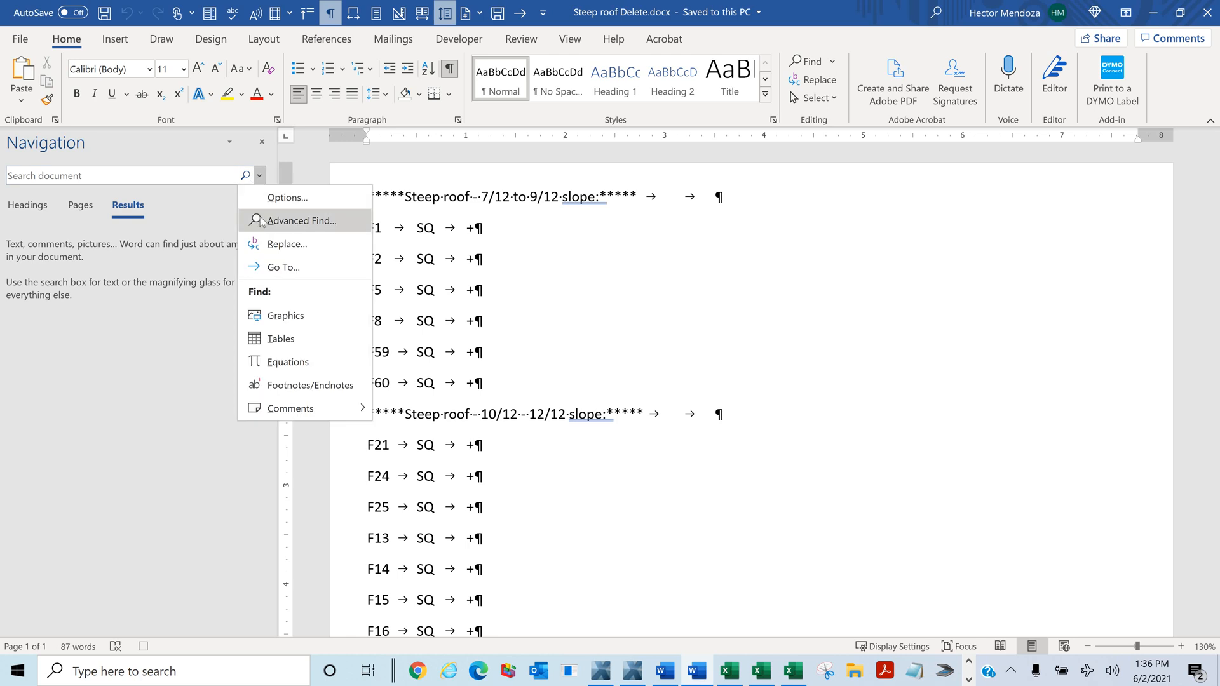
pyautogui.click(304, 230)
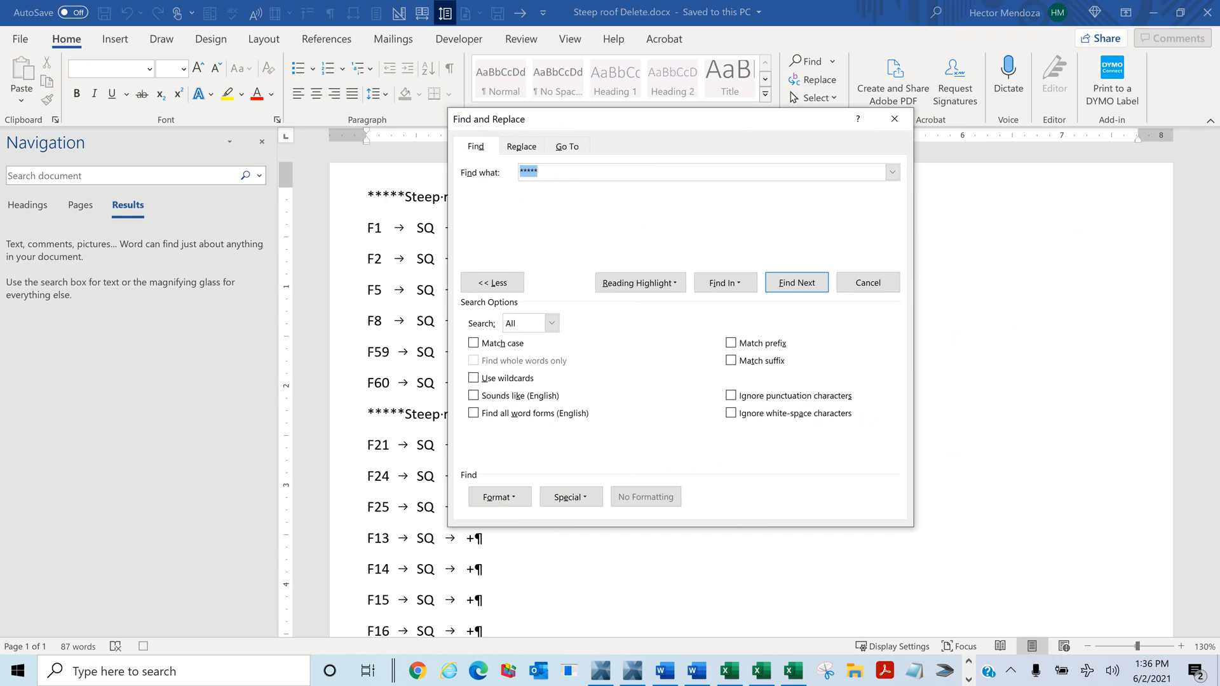
pyautogui.click(581, 497)
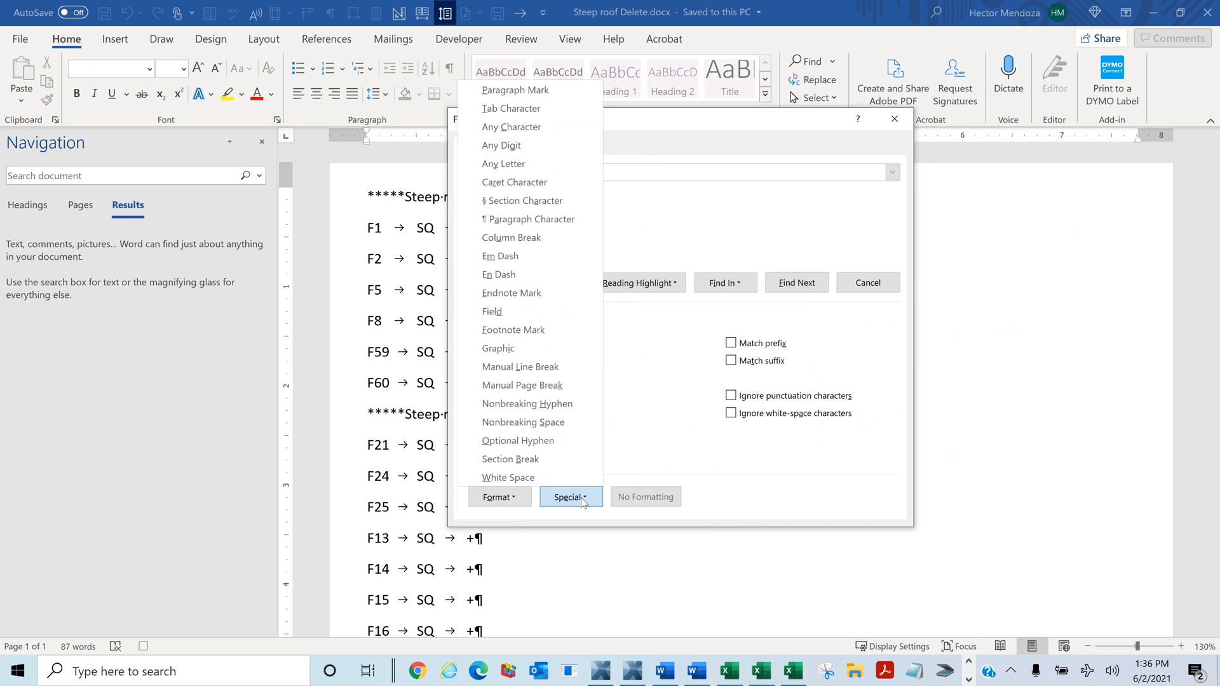
pyautogui.click(521, 110)
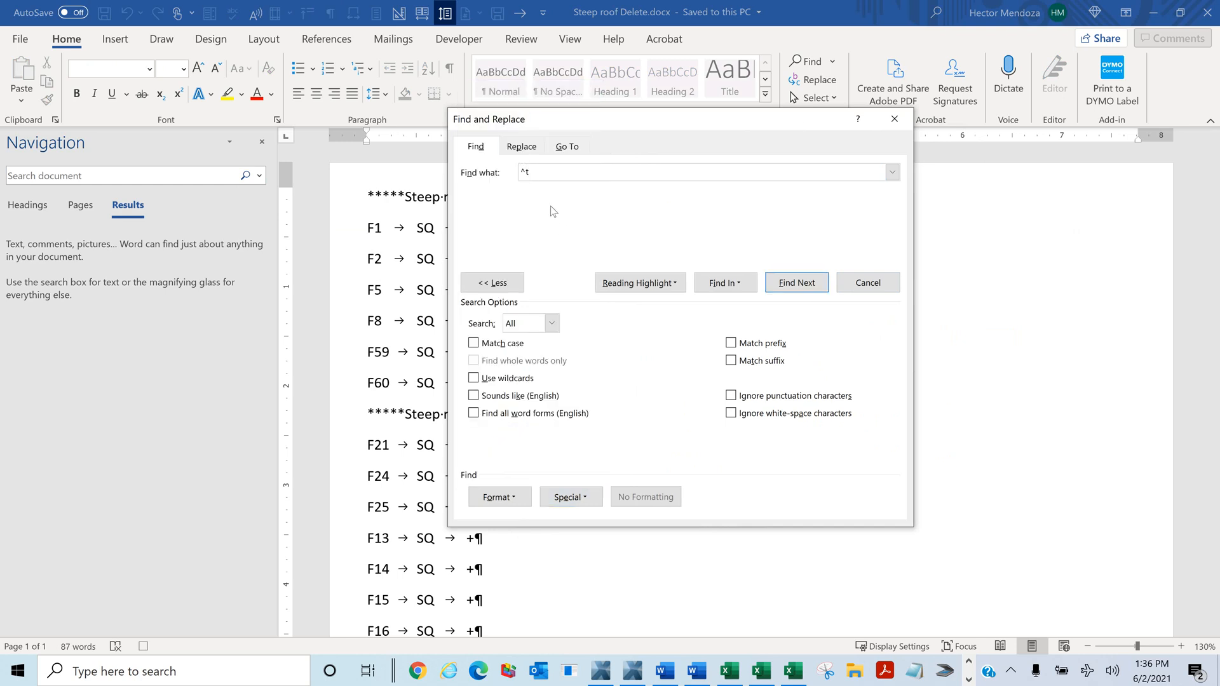
pyautogui.click(521, 147)
pyautogui.moveTo(552, 227); pyautogui.dragTo(402, 224)
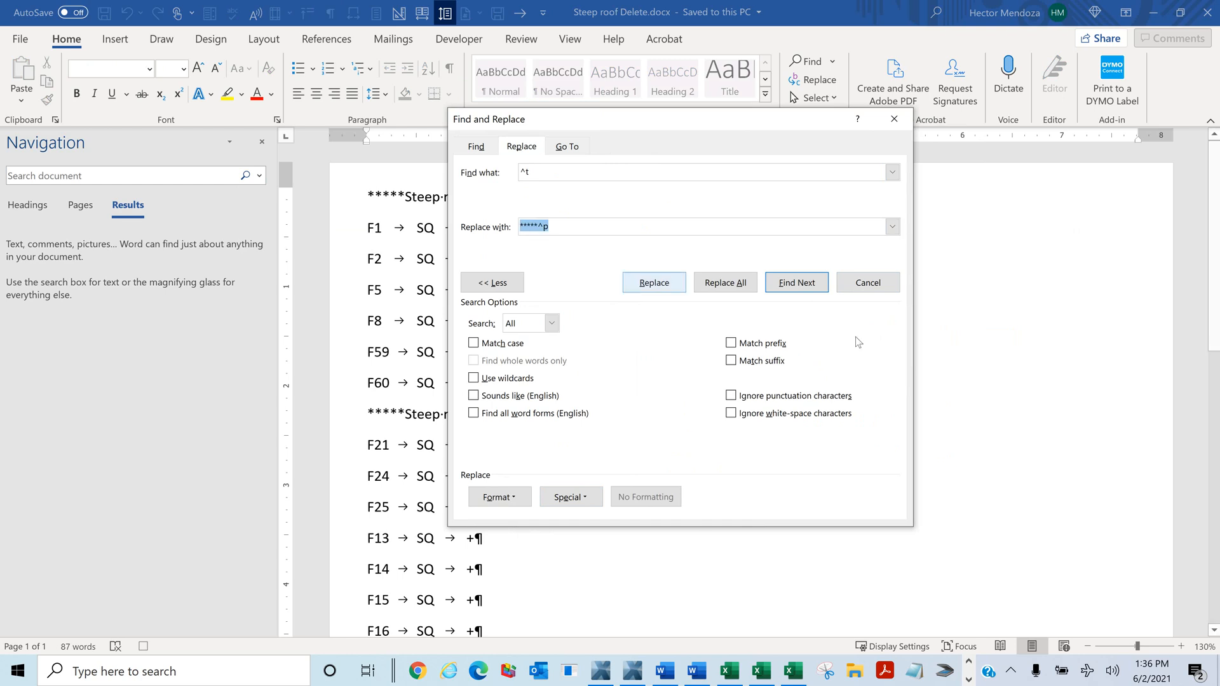
pyautogui.press('Delete')
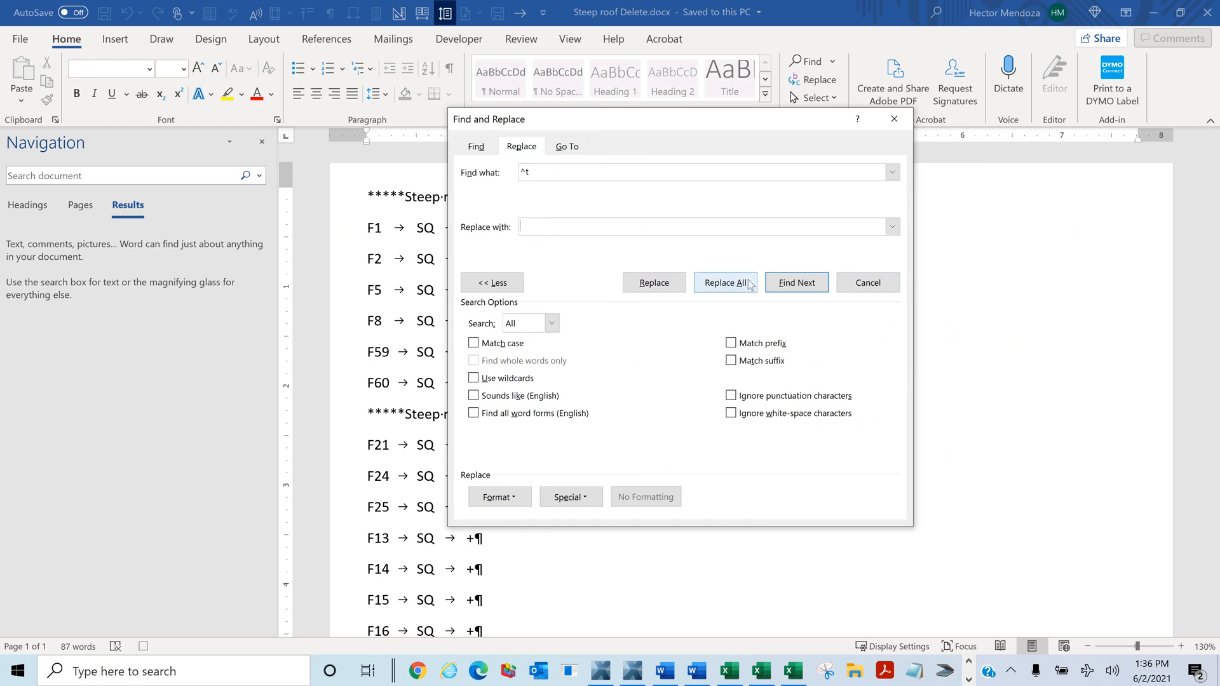
pyautogui.moveTo(712, 122); pyautogui.dragTo(928, 123)
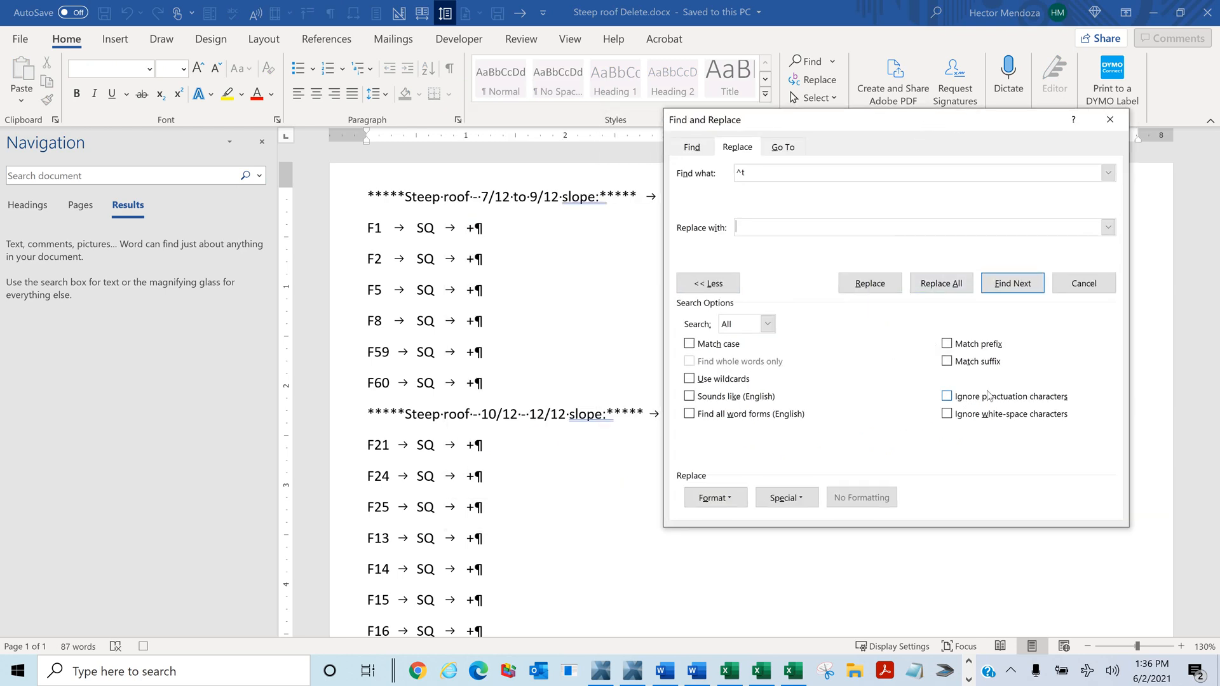
pyautogui.click(938, 287)
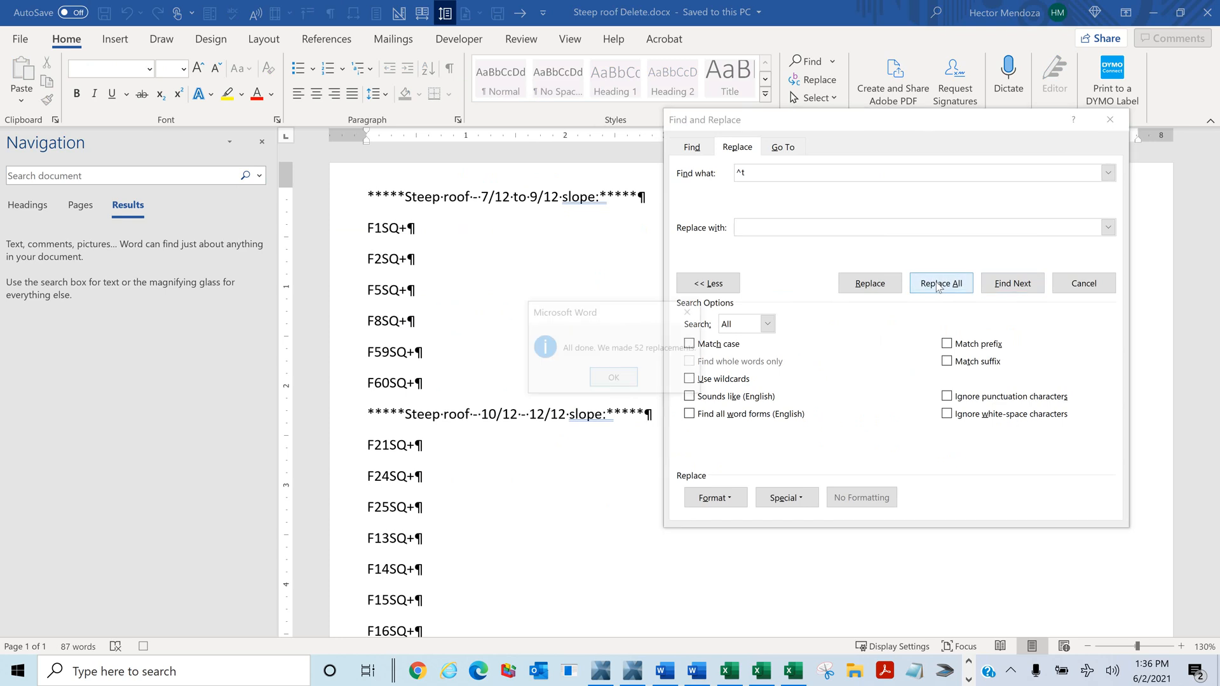
pyautogui.click(614, 379)
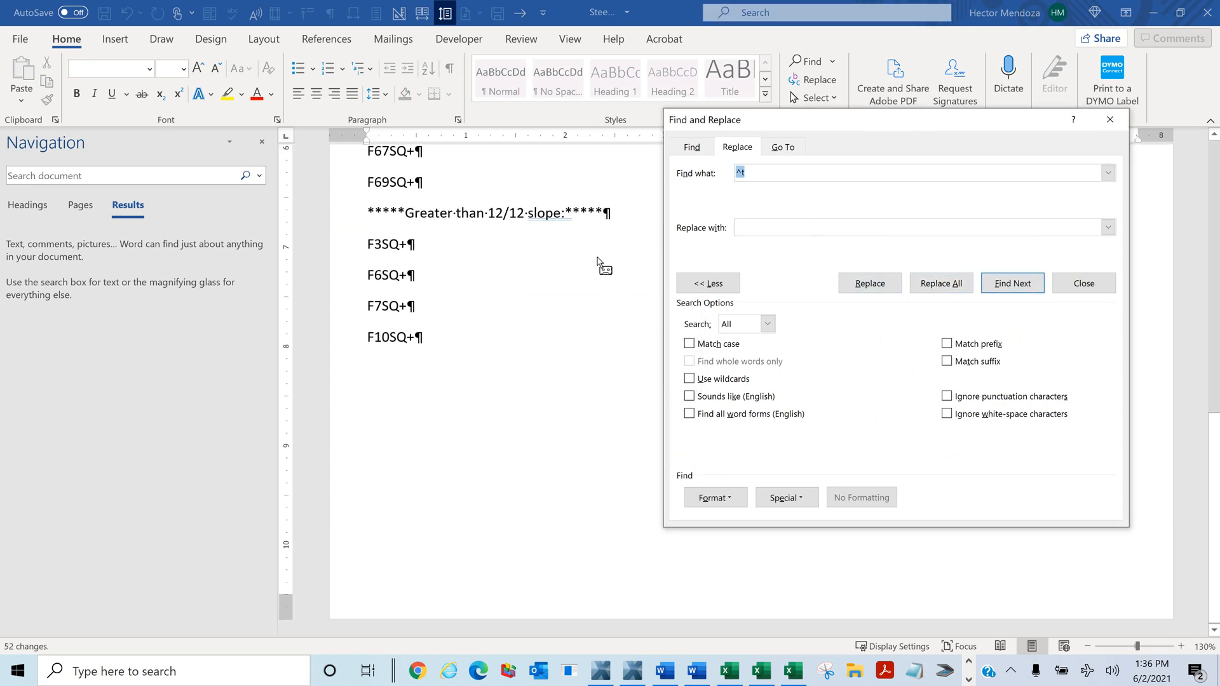
# Replace every paragraph mark (^p) with nothing to join the roof face list into continuous text
pyautogui.scroll(5, 614, 258)
pyautogui.scroll(2, 543, 282)
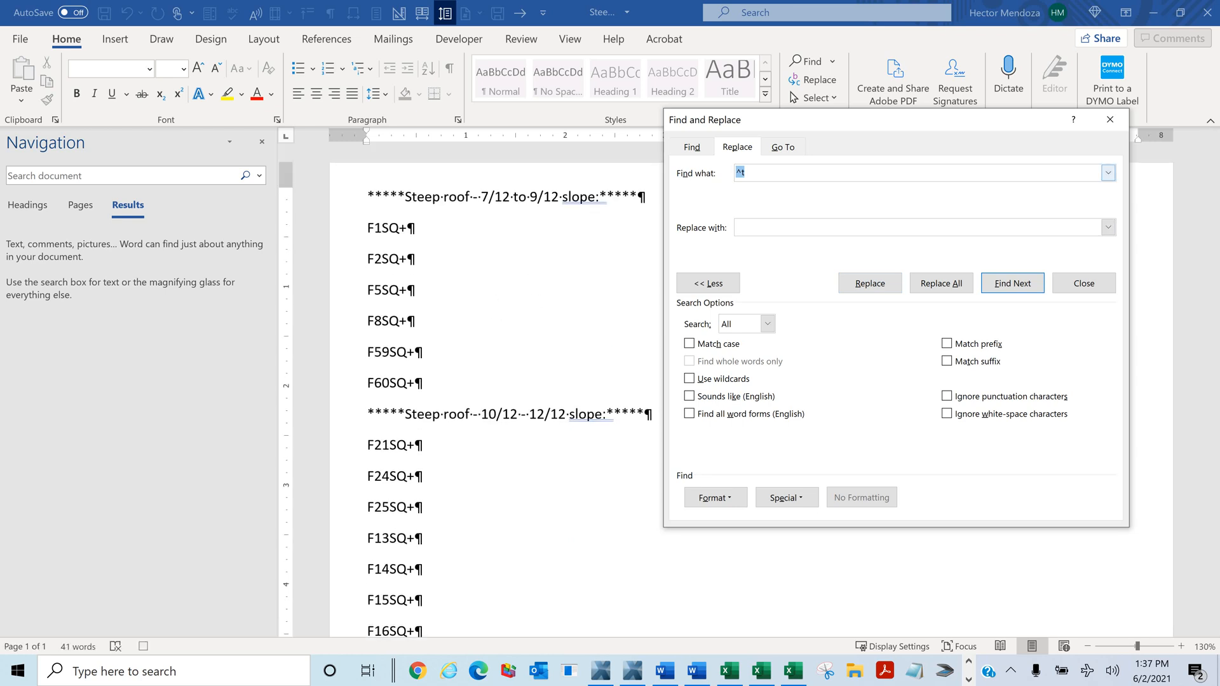
pyautogui.click(786, 498)
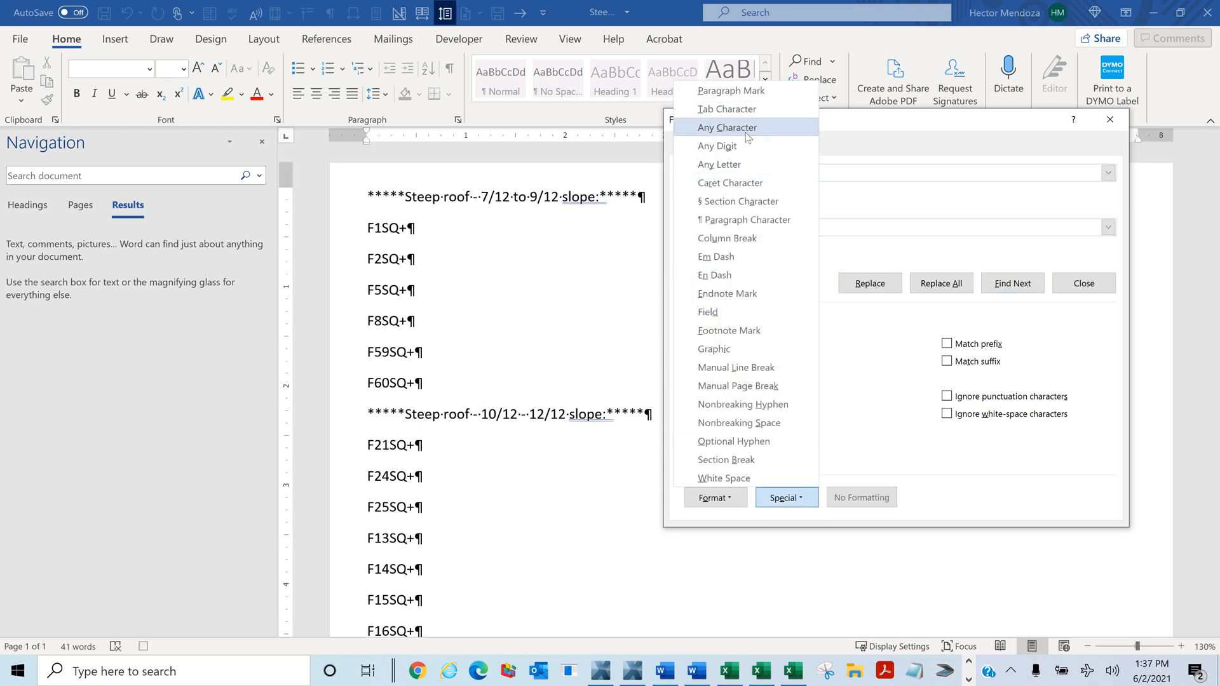
pyautogui.click(756, 92)
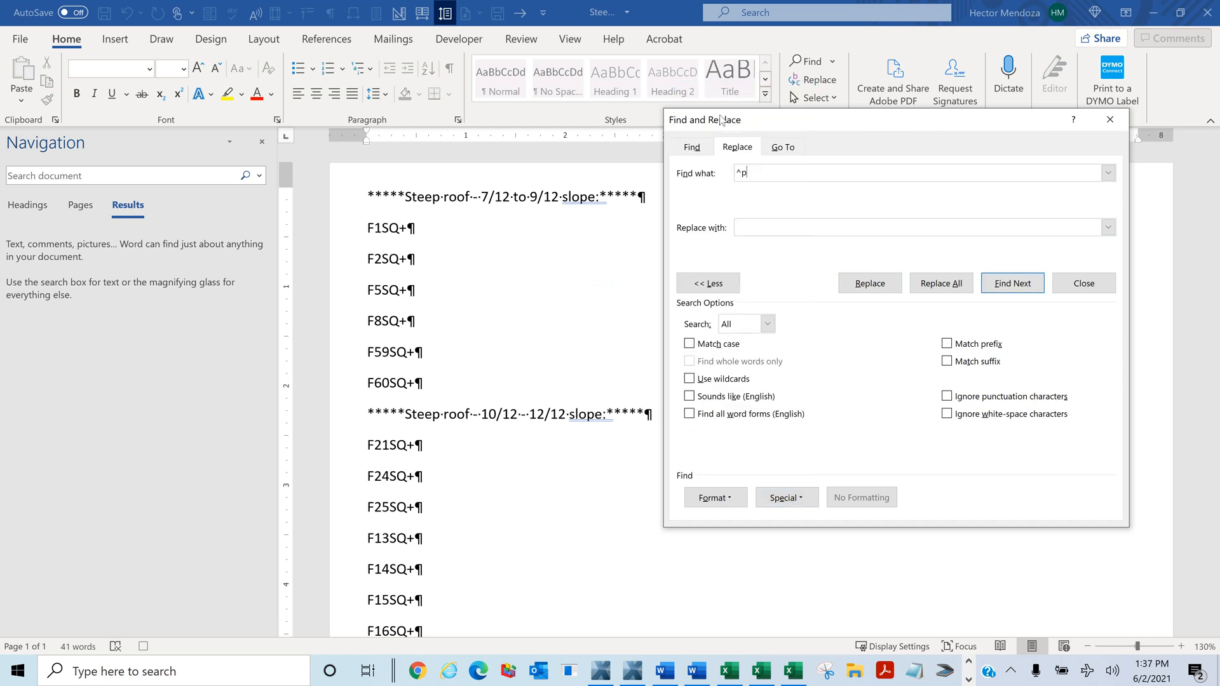
pyautogui.click(741, 227)
pyautogui.click(943, 283)
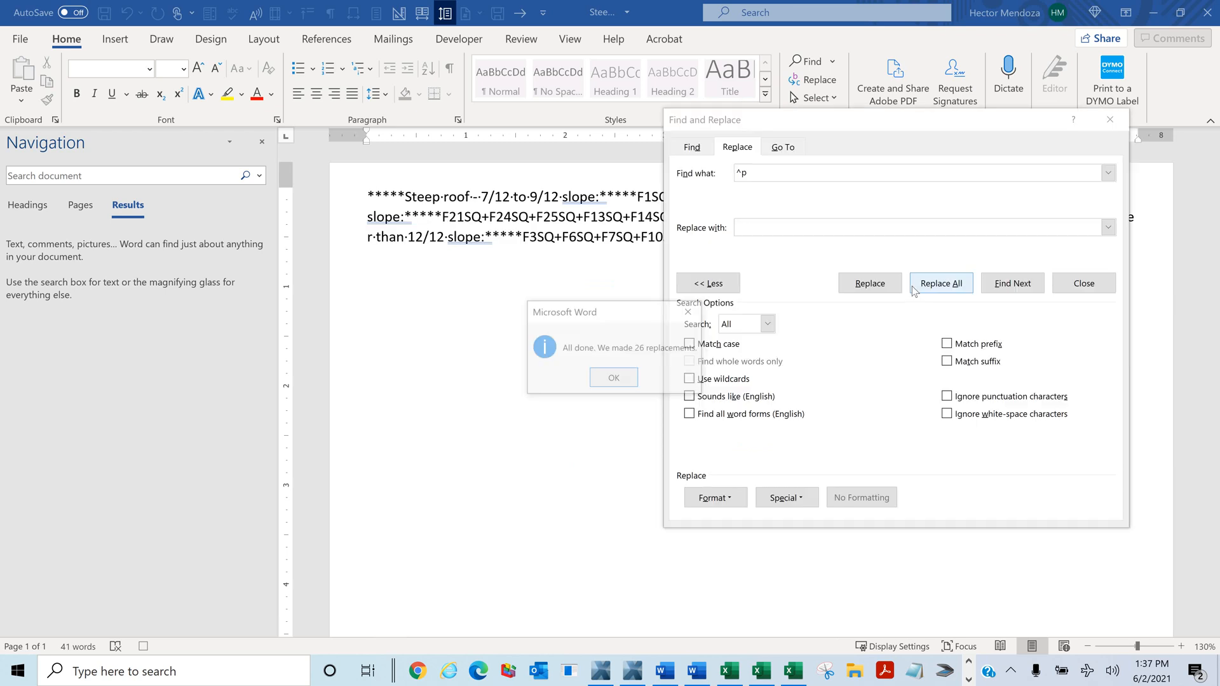
pyautogui.click(611, 380)
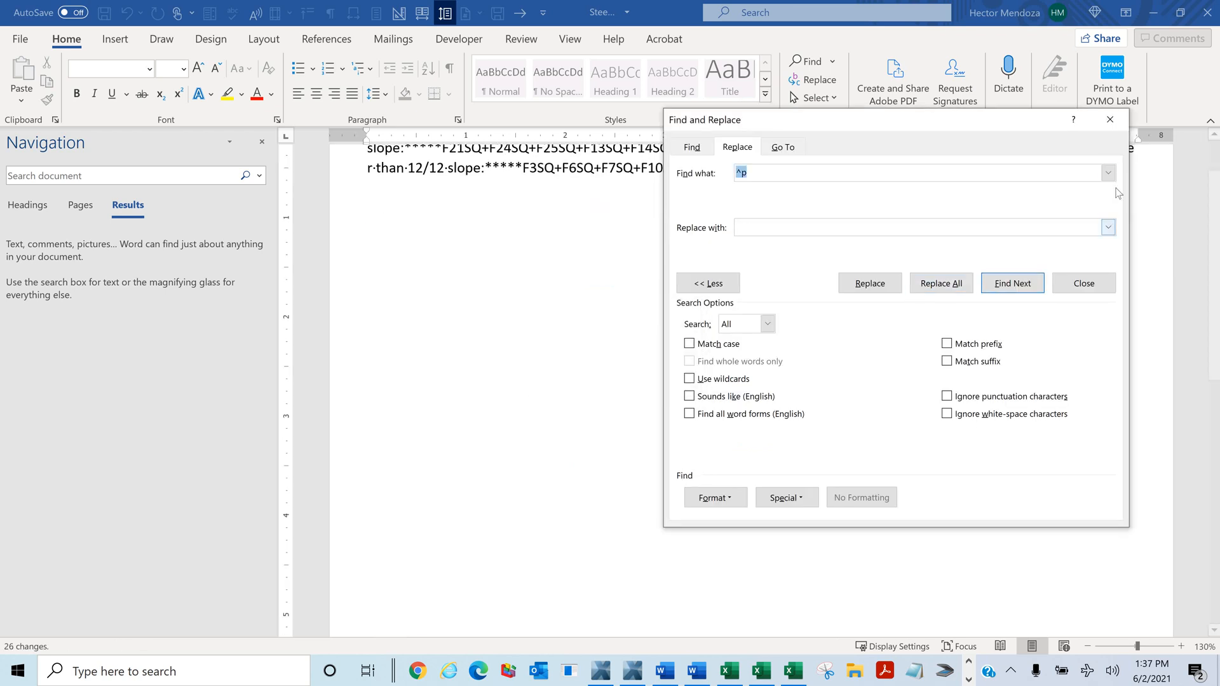
pyautogui.click(1100, 131)
pyautogui.scroll(2, 654, 404)
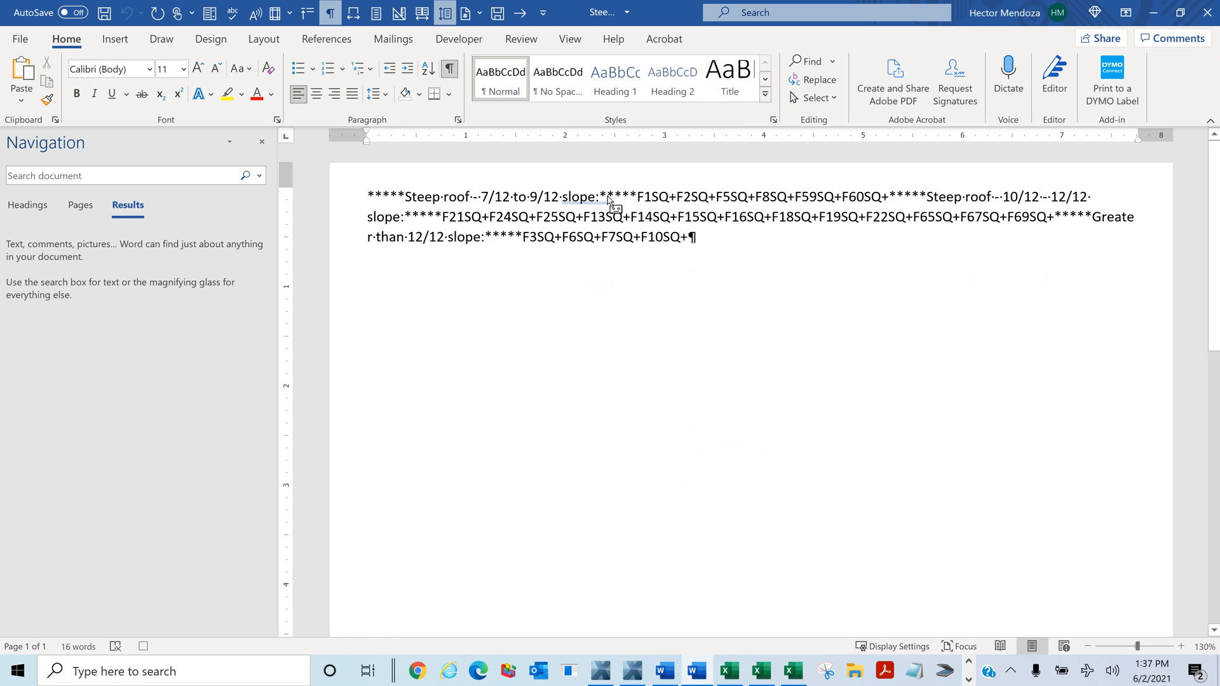
# Replace every ***** with ***** followed by a paragraph mark (*****^p) throughout the whole document
pyautogui.moveTo(601, 198); pyautogui.dragTo(637, 199)
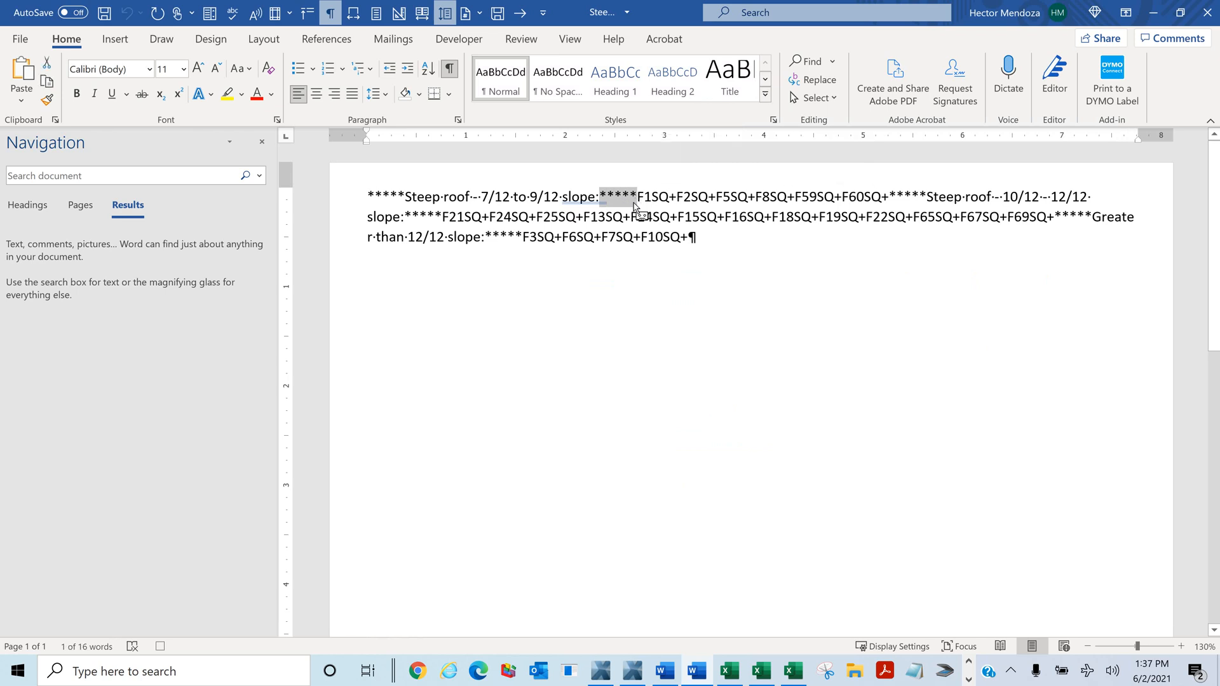
pyautogui.click(259, 176)
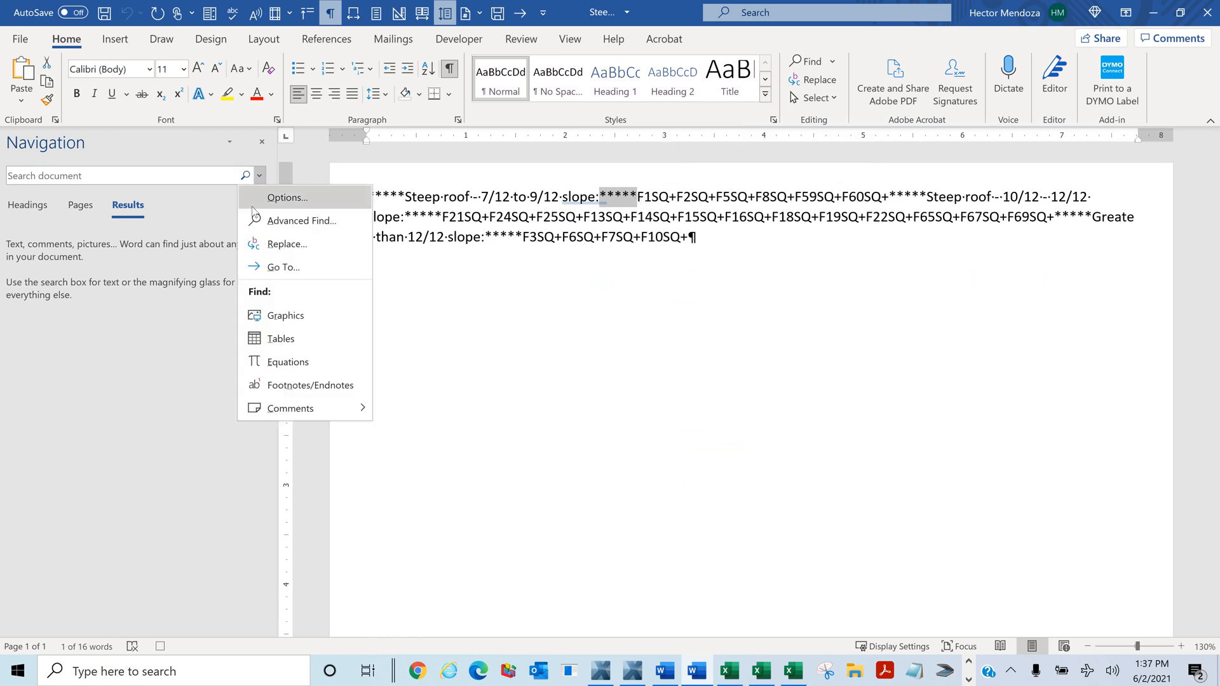
pyautogui.click(286, 245)
pyautogui.hotkey('ctrl', 'c')
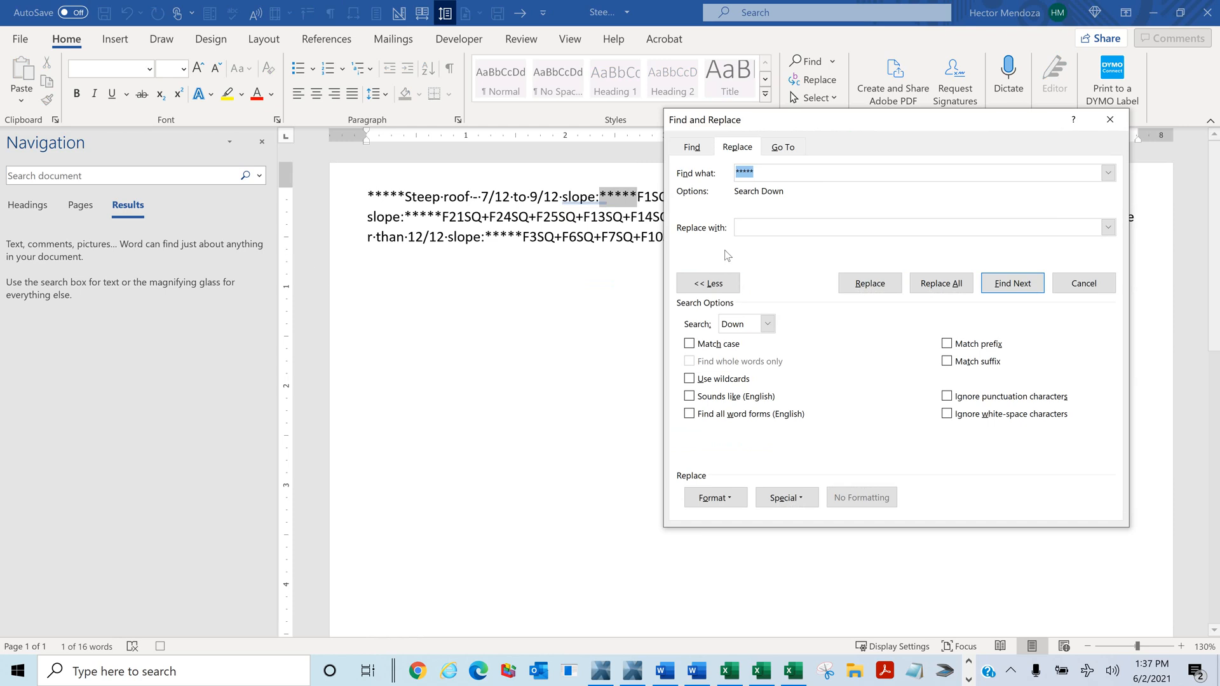
pyautogui.press('Tab')
pyautogui.hotkey('ctrl', 'v')
pyautogui.click(787, 498)
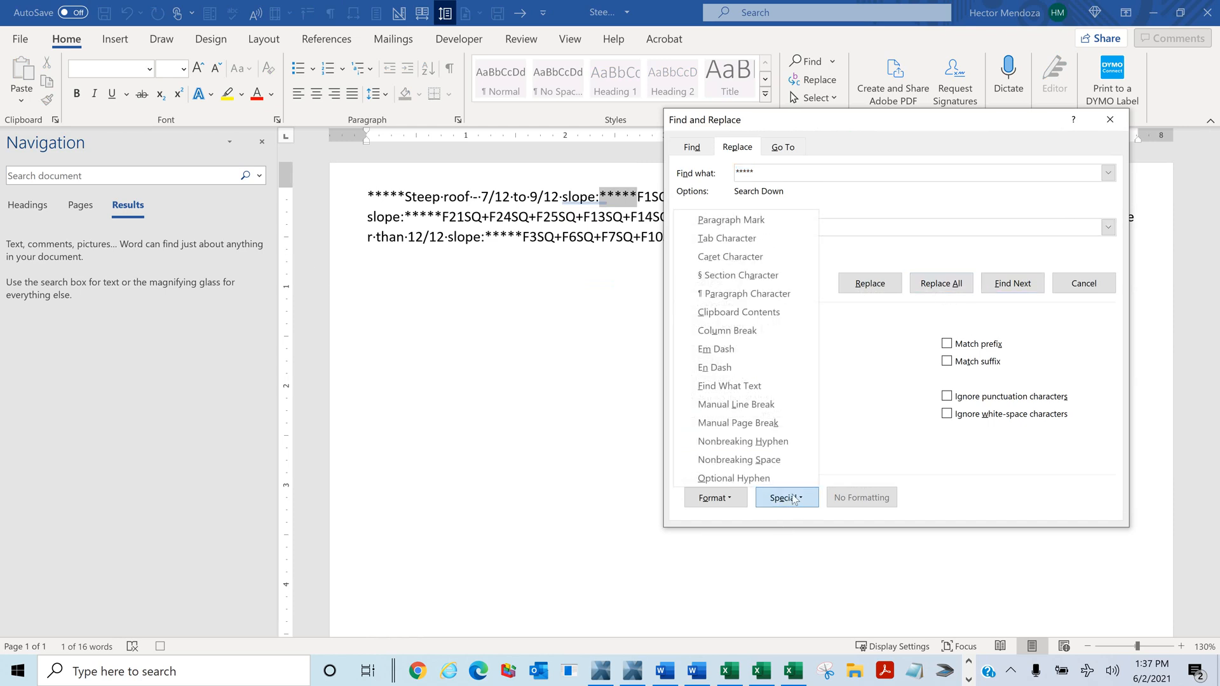
pyautogui.click(730, 219)
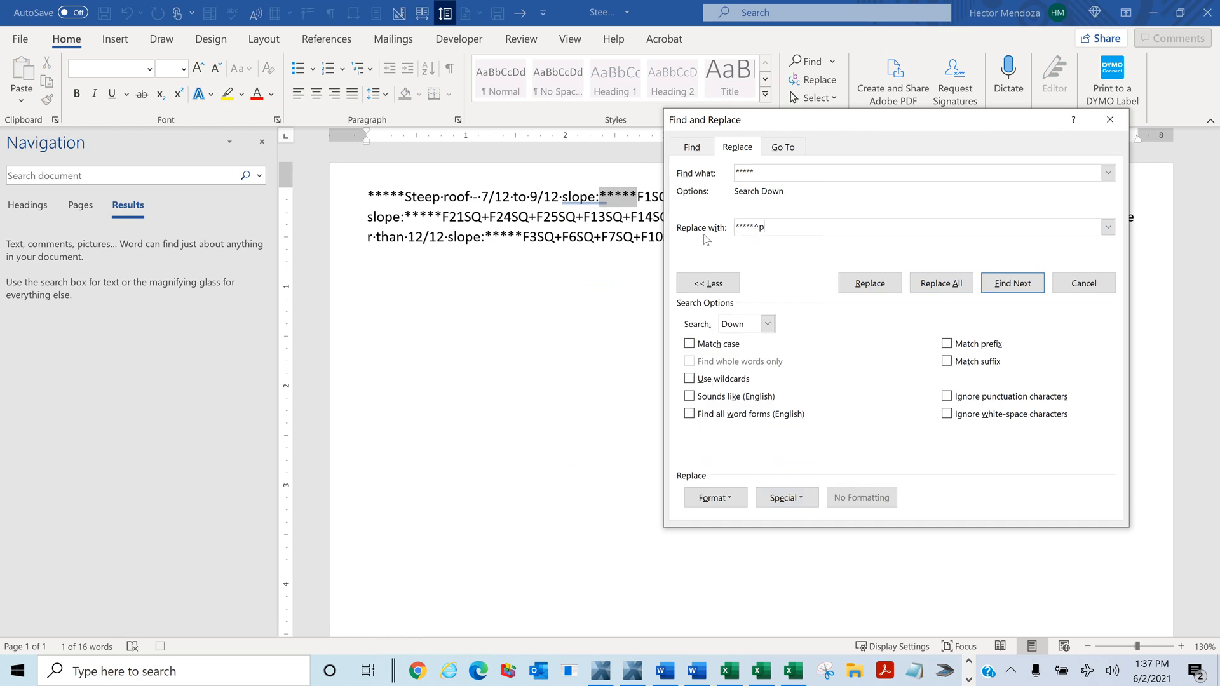
pyautogui.click(947, 287)
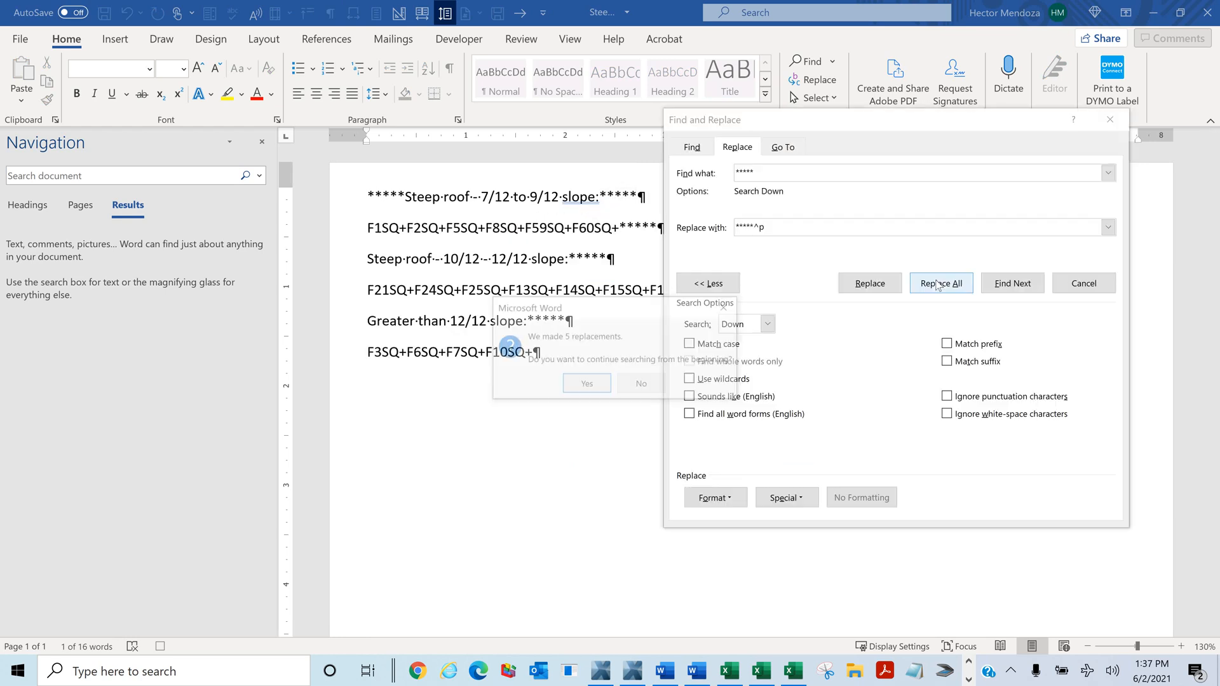
pyautogui.click(590, 386)
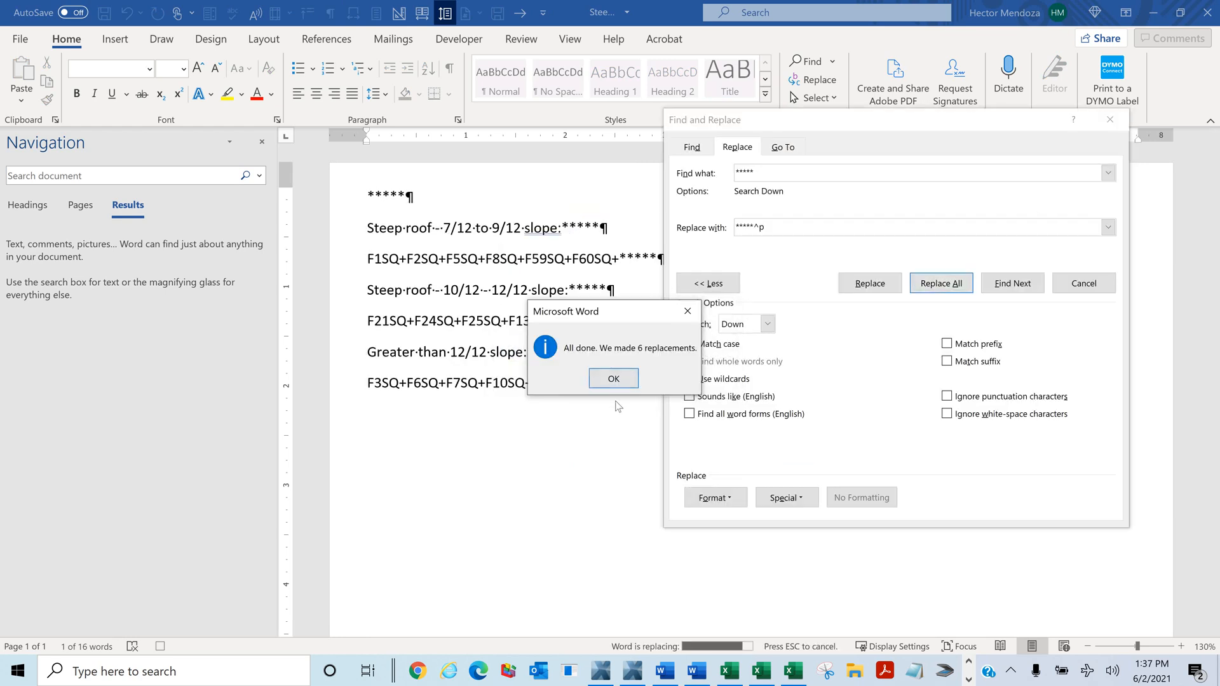
pyautogui.click(614, 380)
pyautogui.click(1110, 120)
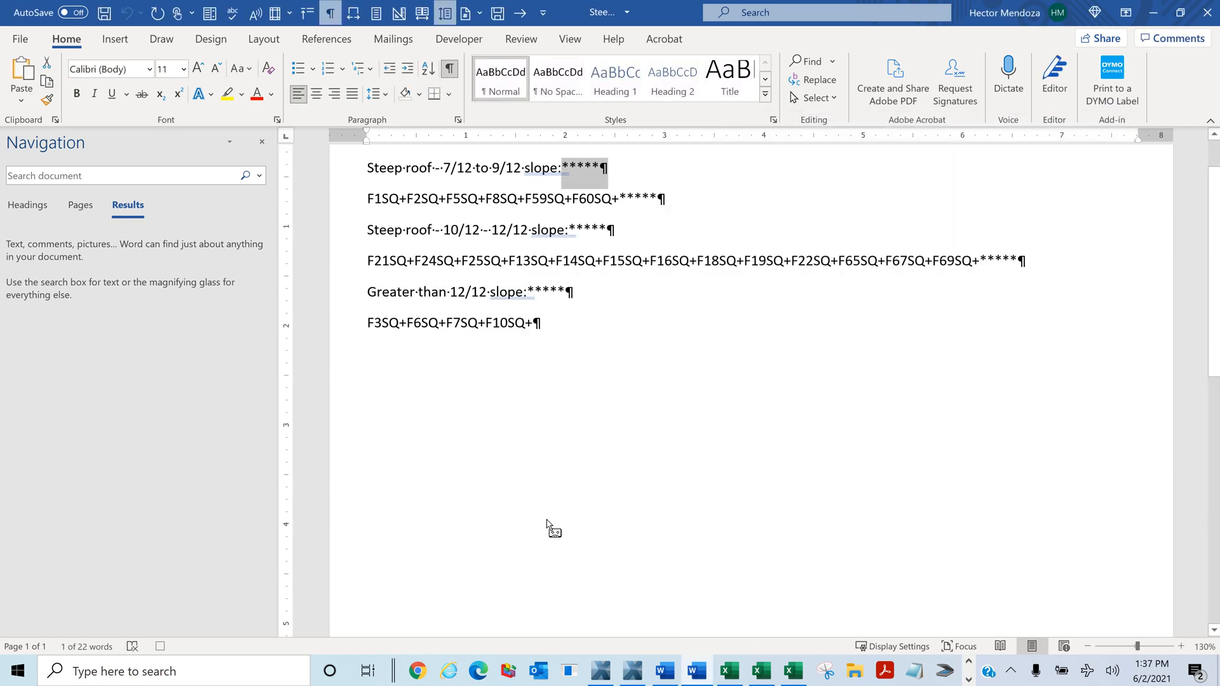
# Delete the line of asterisks above the first slope heading and stop recording the macro
pyautogui.scroll(1, 621, 485)
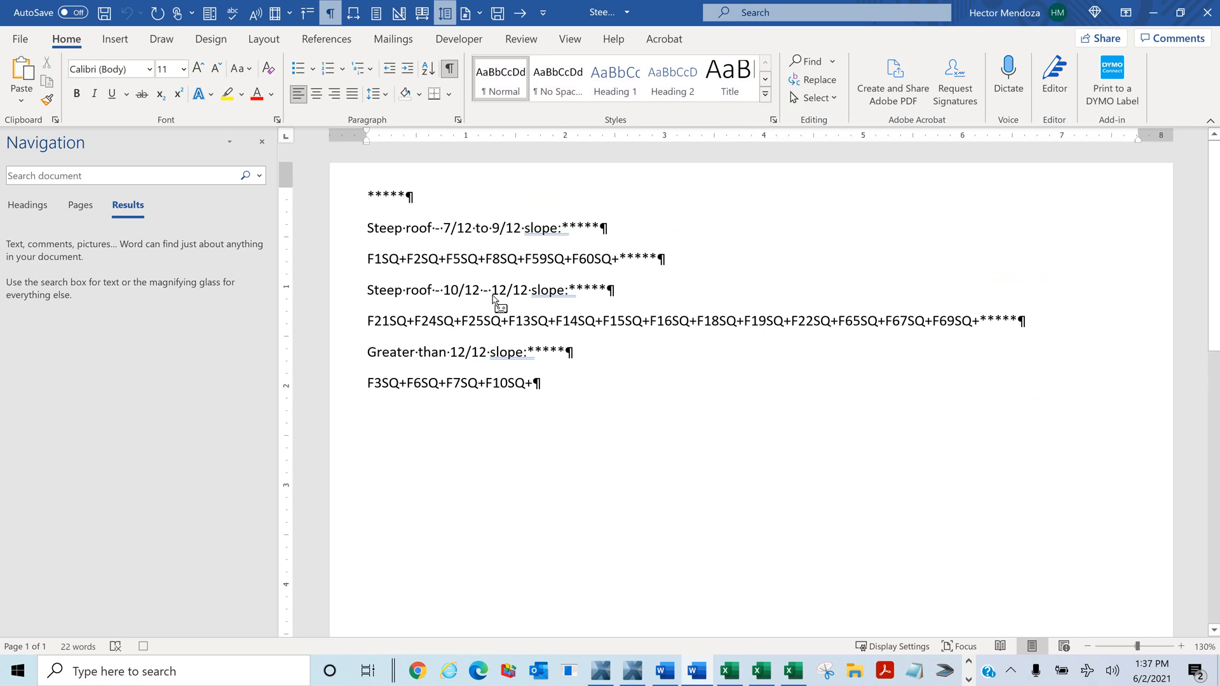
pyautogui.moveTo(366, 198); pyautogui.dragTo(490, 207)
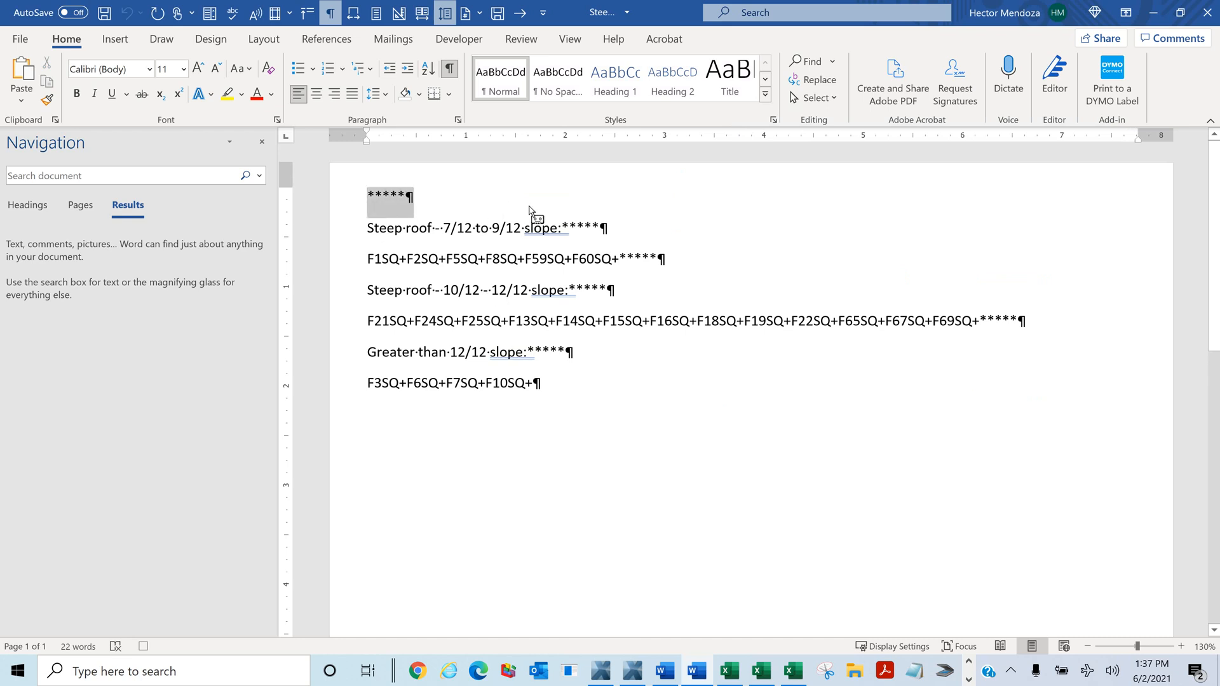
pyautogui.press('Delete')
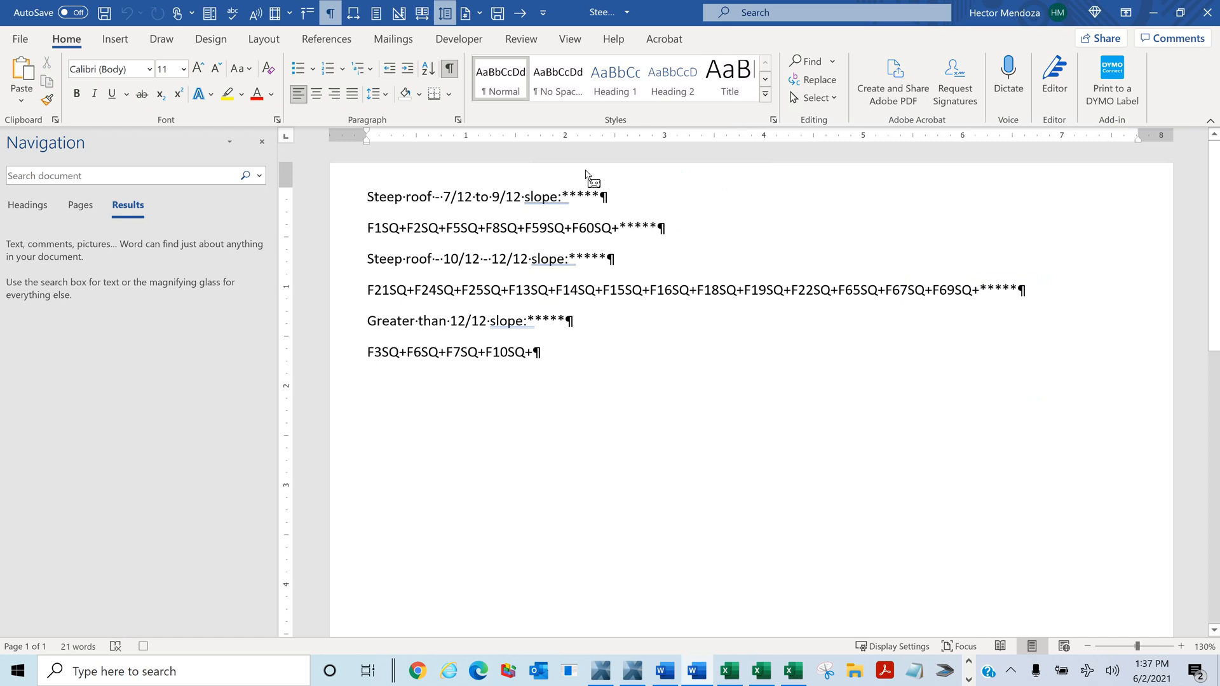
pyautogui.click(451, 41)
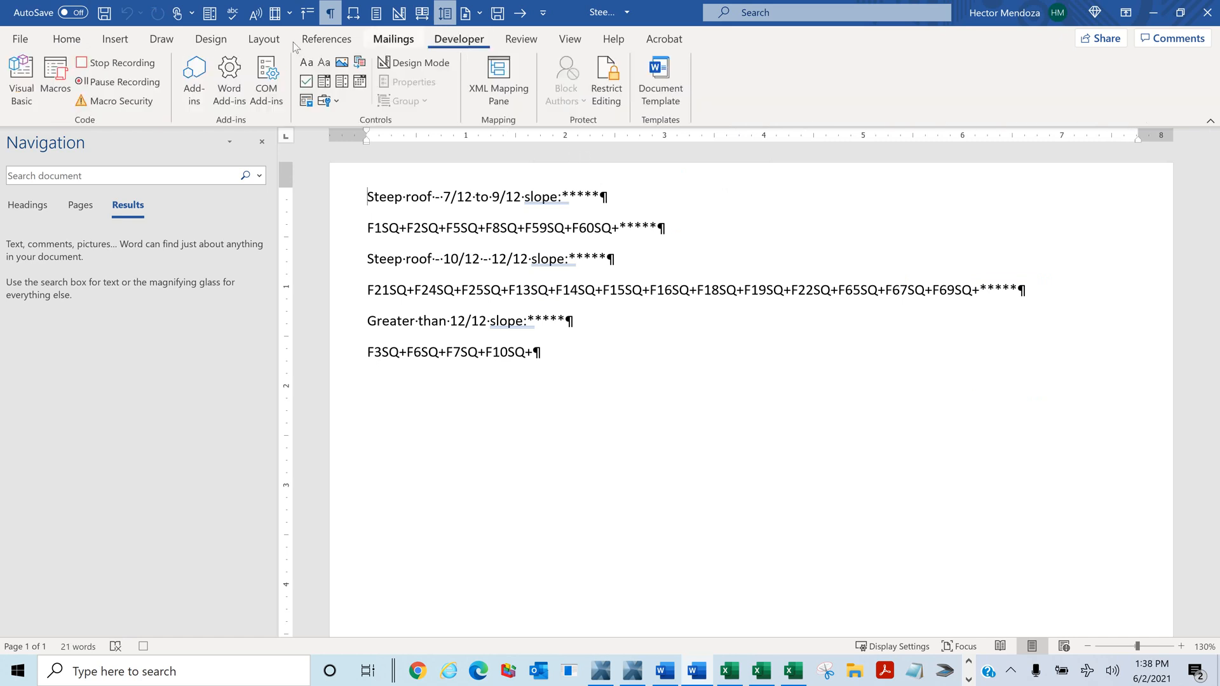
pyautogui.click(82, 63)
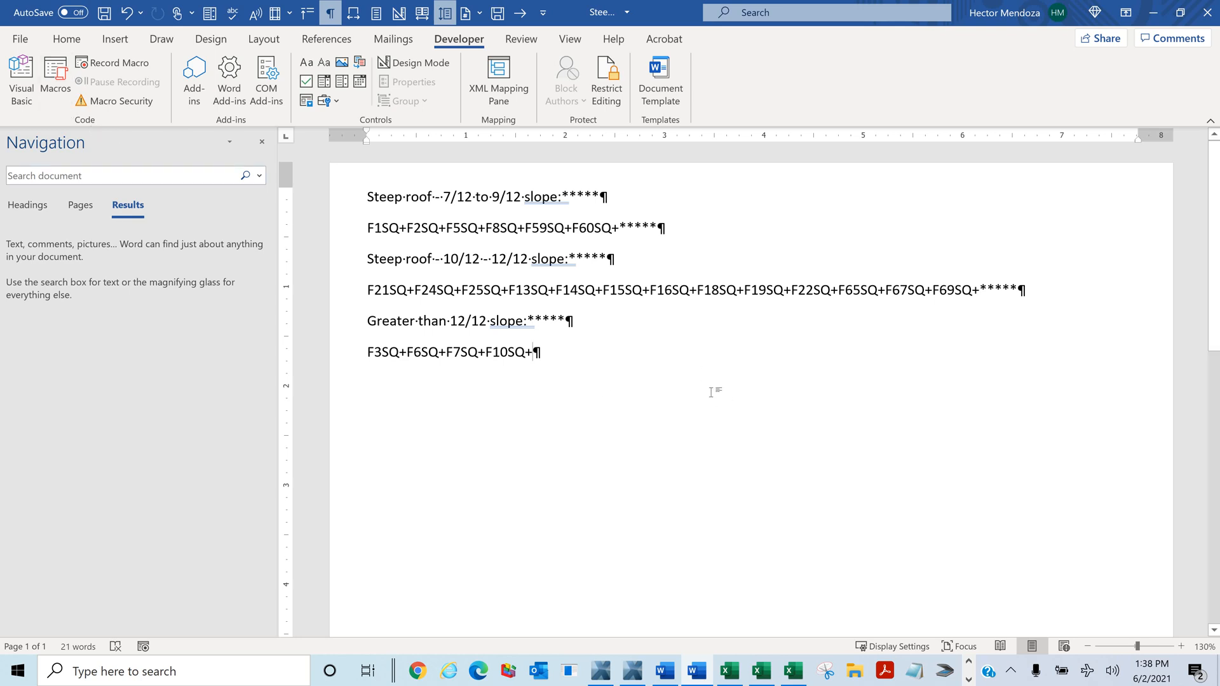
# Save Steep roof Delete to the Desktop as a Word Macro-Enabled Document (*.docm)
pyautogui.click(21, 40)
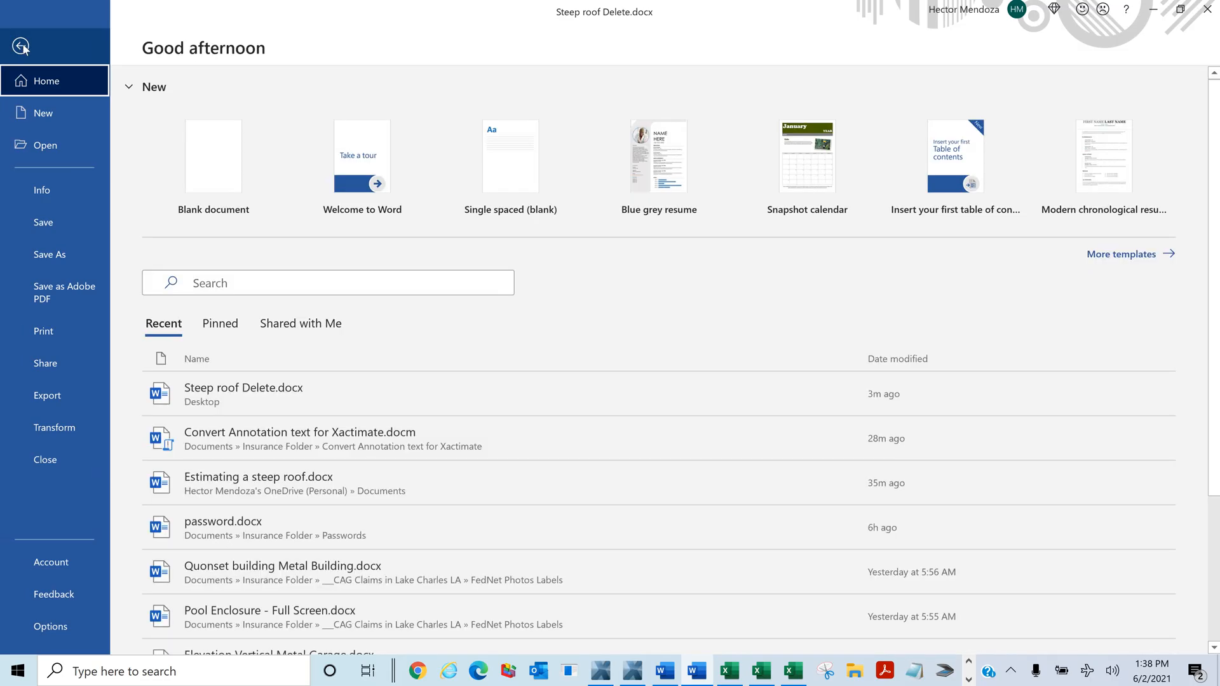
pyautogui.click(42, 256)
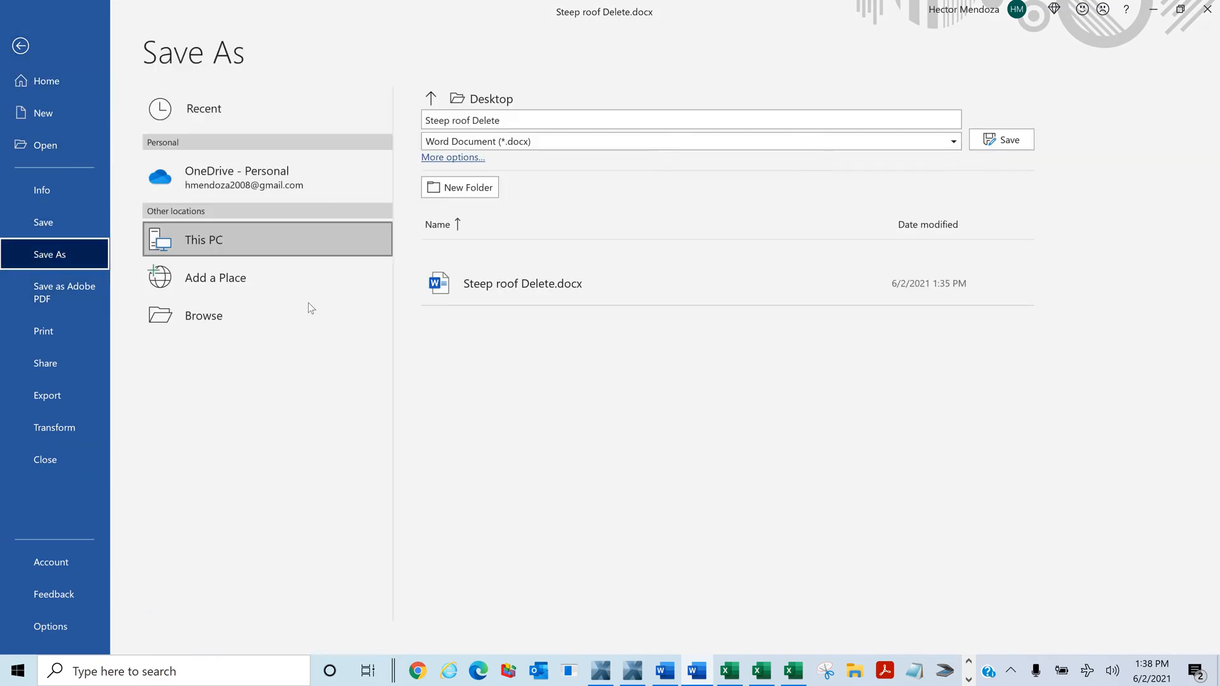
pyautogui.click(596, 145)
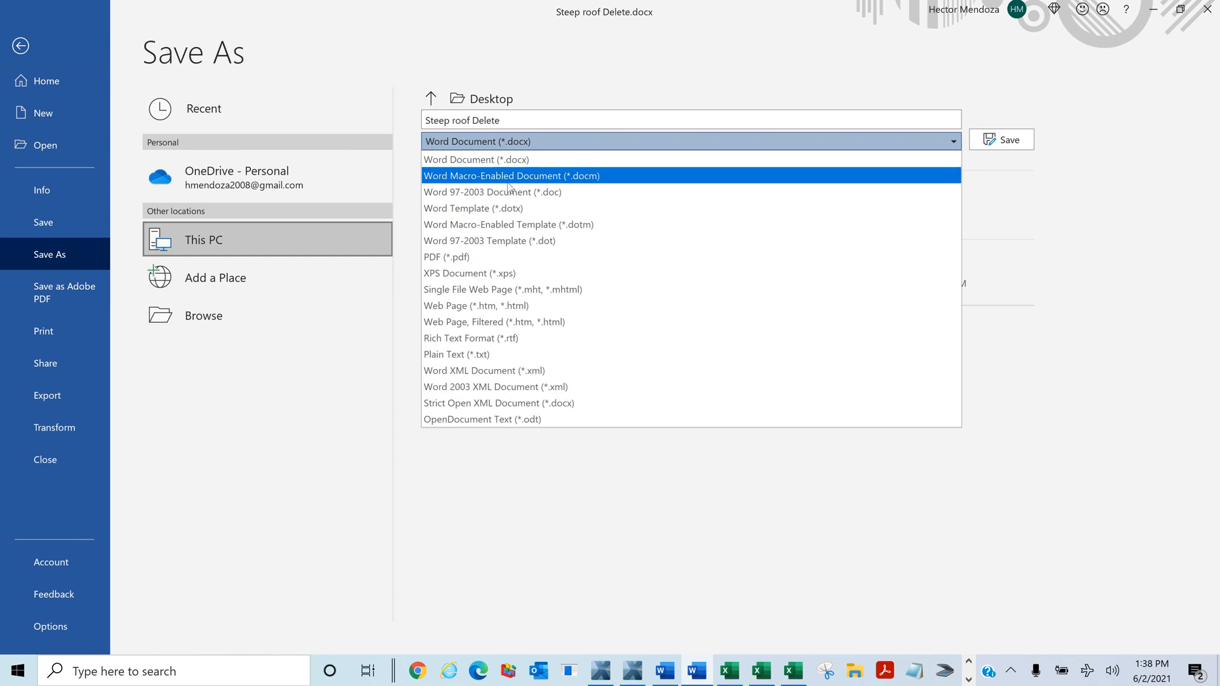
pyautogui.click(552, 177)
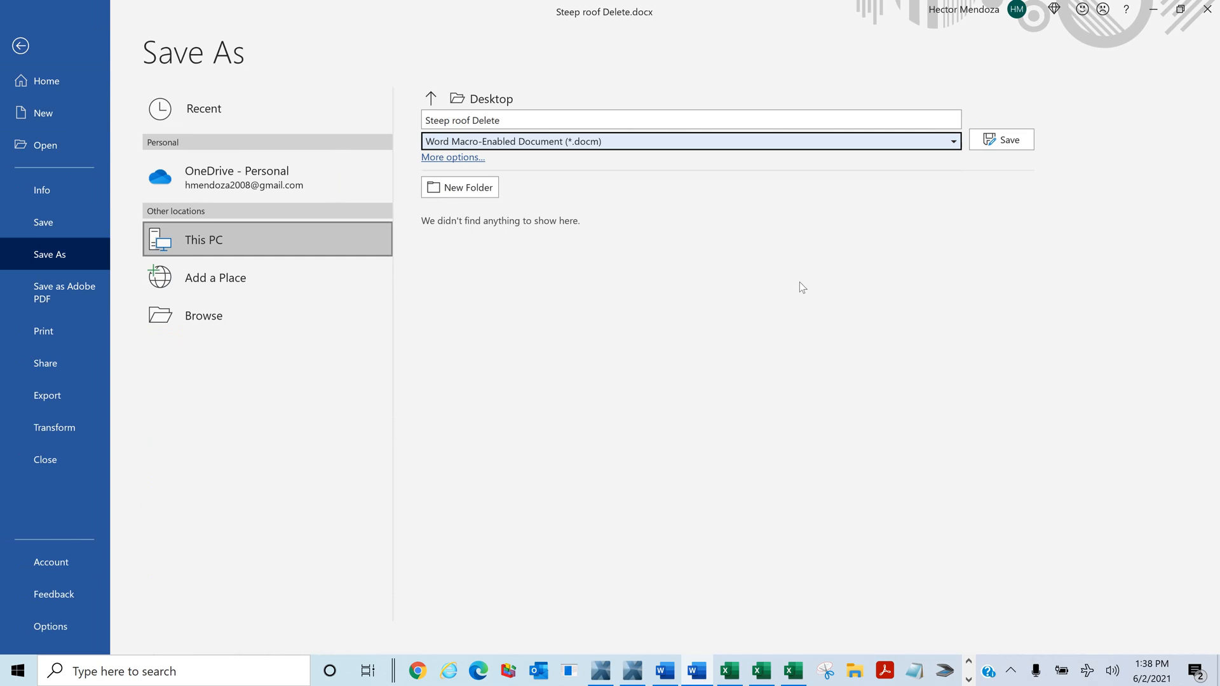
pyautogui.click(1001, 144)
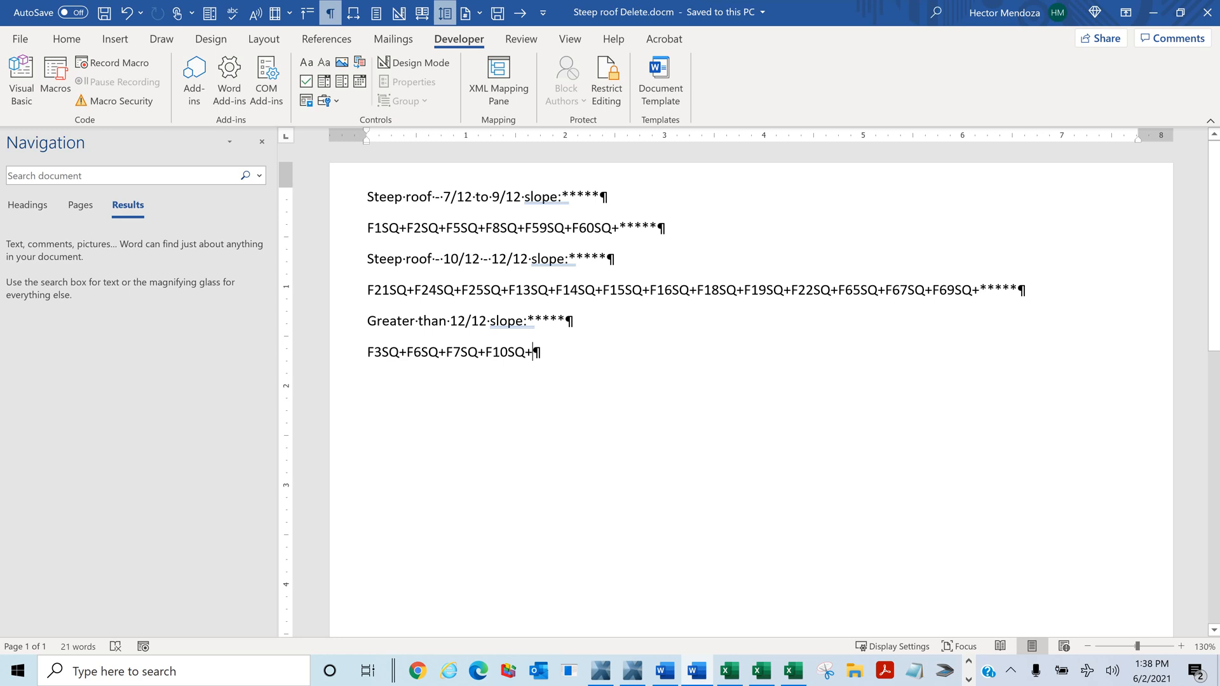
# Examine the slope ranges in the first two headings, 7/12 to 9/12 and 10/12 - 12/12
pyautogui.moveTo(443, 197); pyautogui.dragTo(524, 197)
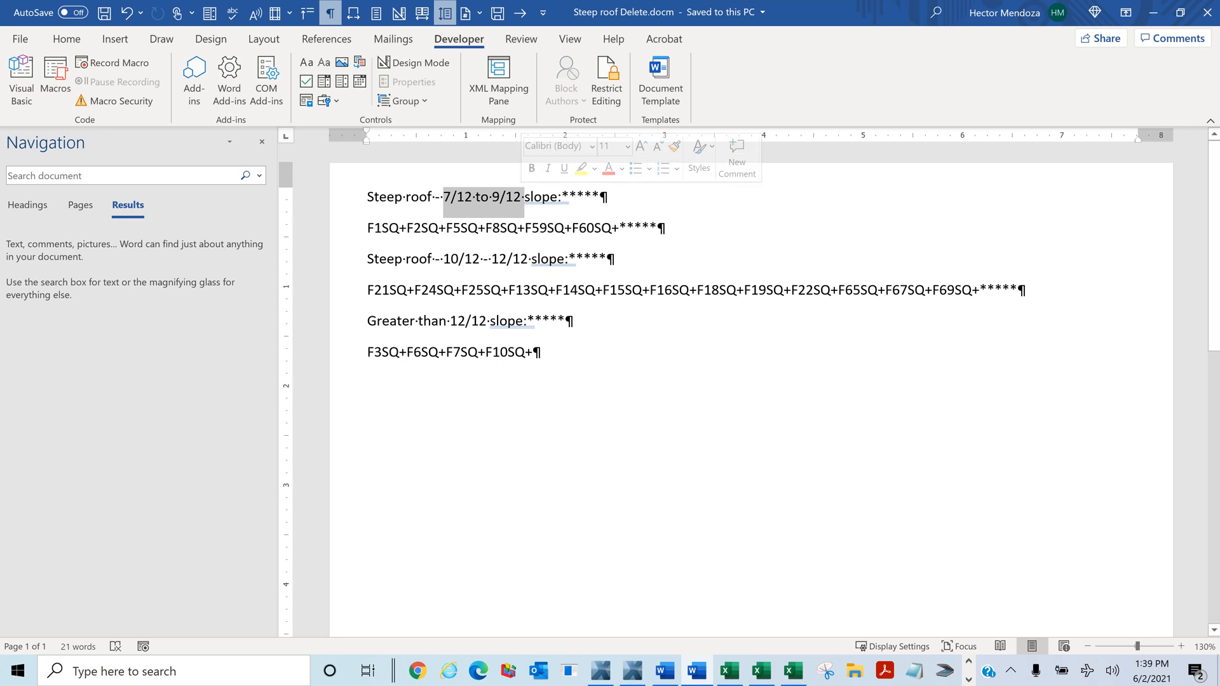
pyautogui.moveTo(443, 258); pyautogui.dragTo(531, 259)
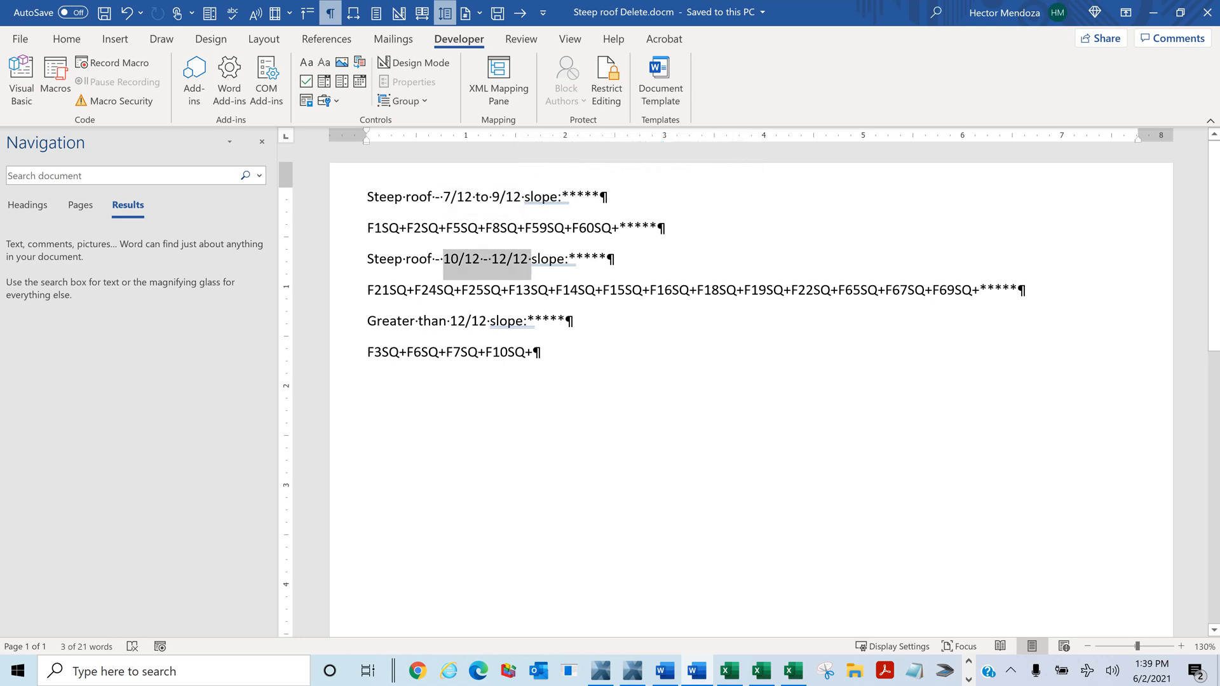
# Copy the face sum F1SQ+F2SQ+F5SQ+F8SQ+F59SQ+F60SQ without its trailing plus sign and switch to the STEEPPRACTICE estimate in Xactimate
pyautogui.moveTo(450, 321); pyautogui.dragTo(491, 320)
pyautogui.click(534, 351)
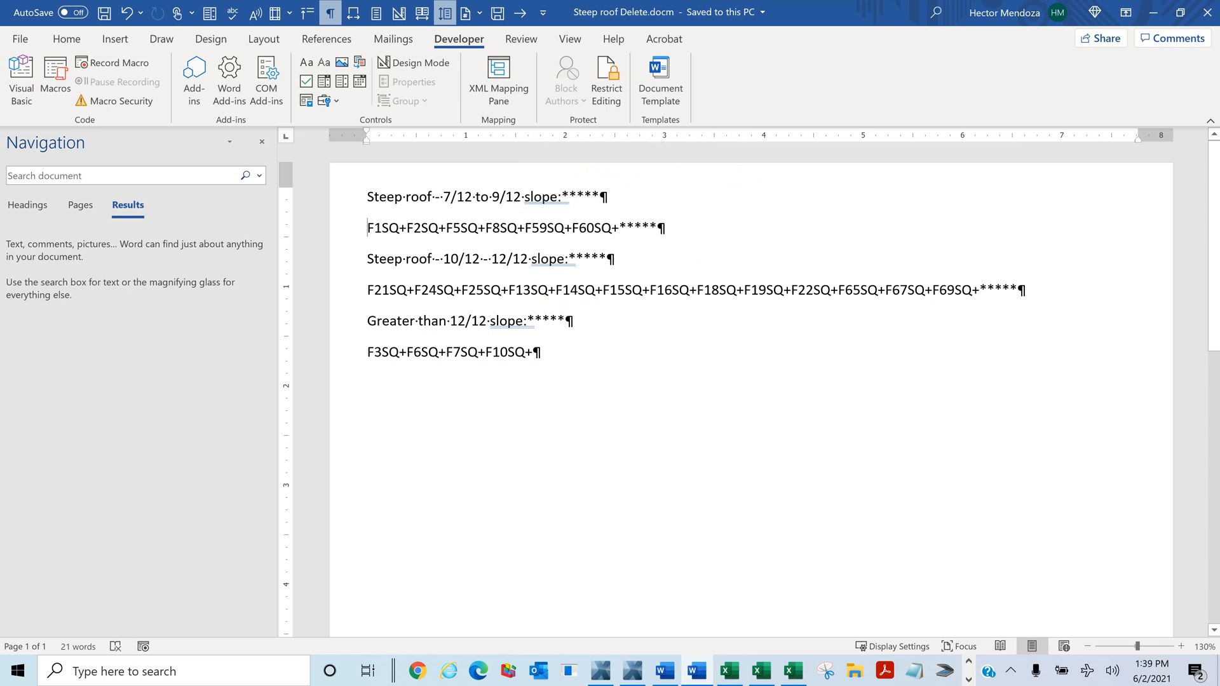
pyautogui.moveTo(367, 228); pyautogui.dragTo(611, 227)
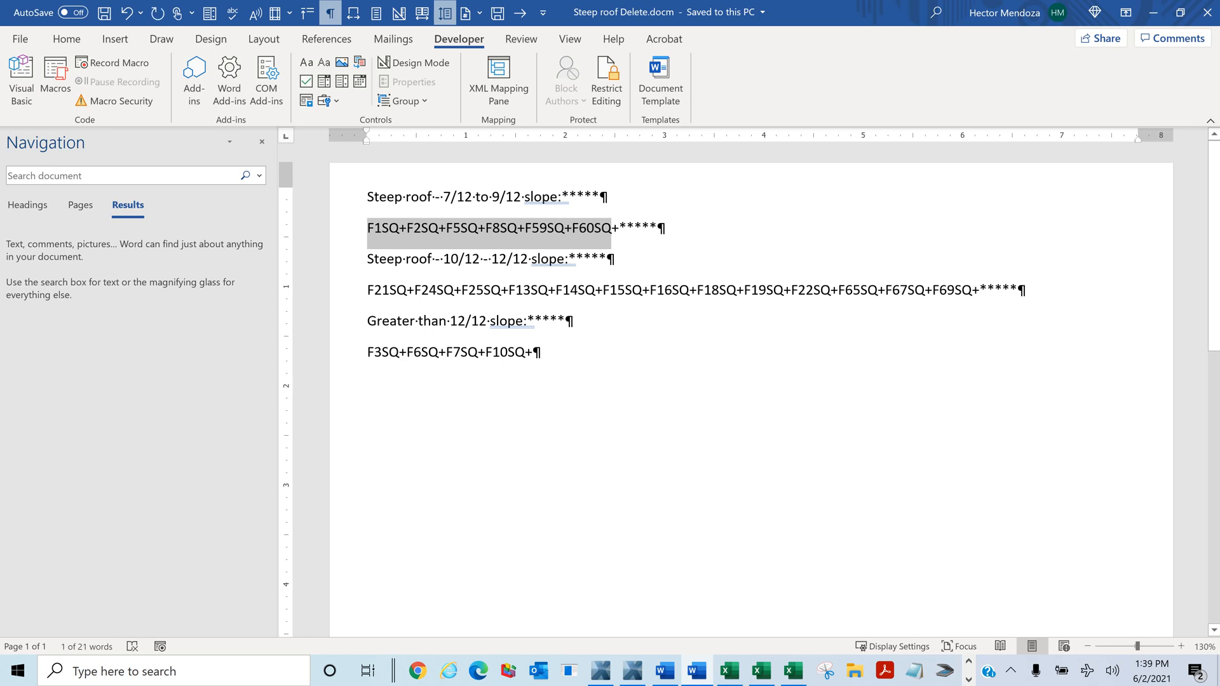
pyautogui.hotkey('alt', 'Tab')
pyautogui.press('Tab')
pyautogui.press('Tab')
pyautogui.press('Tab')
pyautogui.press('Tab')
pyautogui.press('Tab')
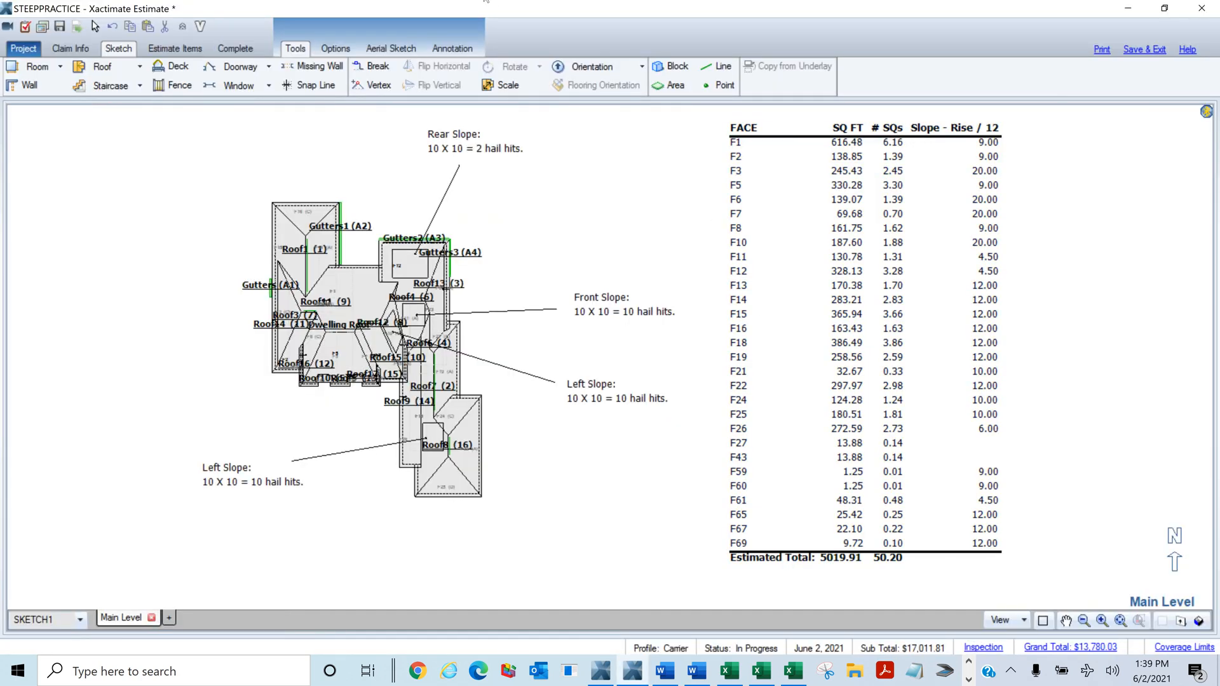
# Delete all existing STEEP, STEEP> and STEEP>> line items from the Dwelling Roof group's estimate items
pyautogui.click(180, 50)
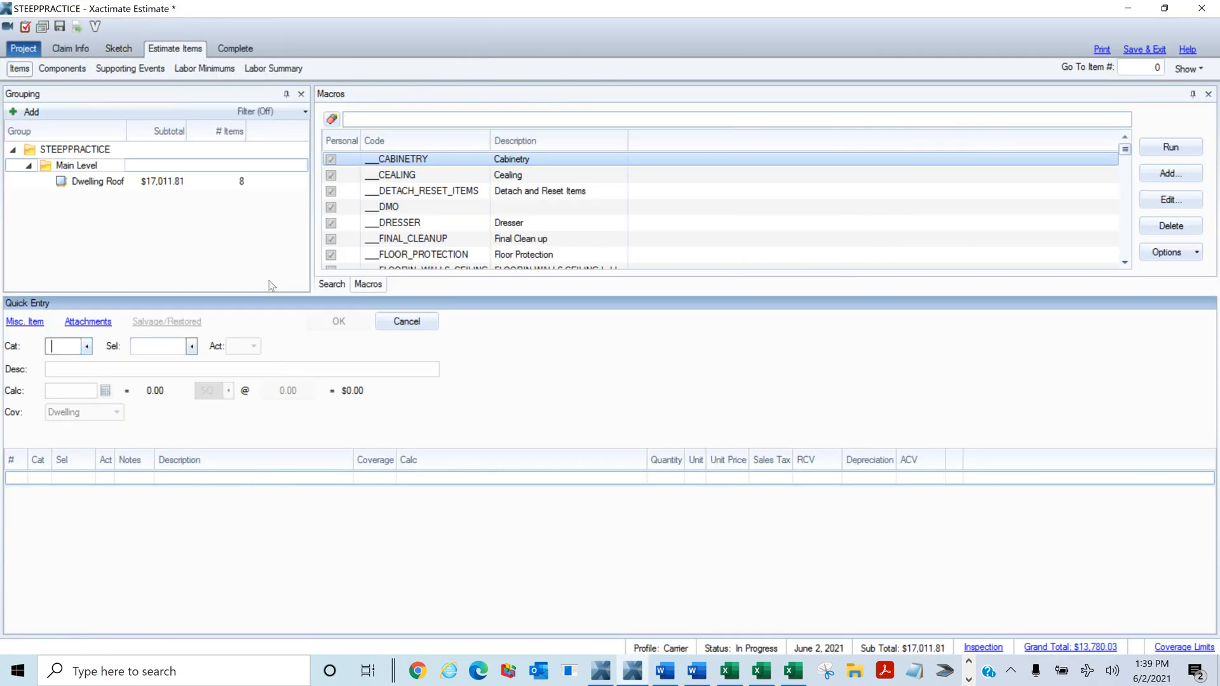
pyautogui.click(61, 182)
pyautogui.click(61, 183)
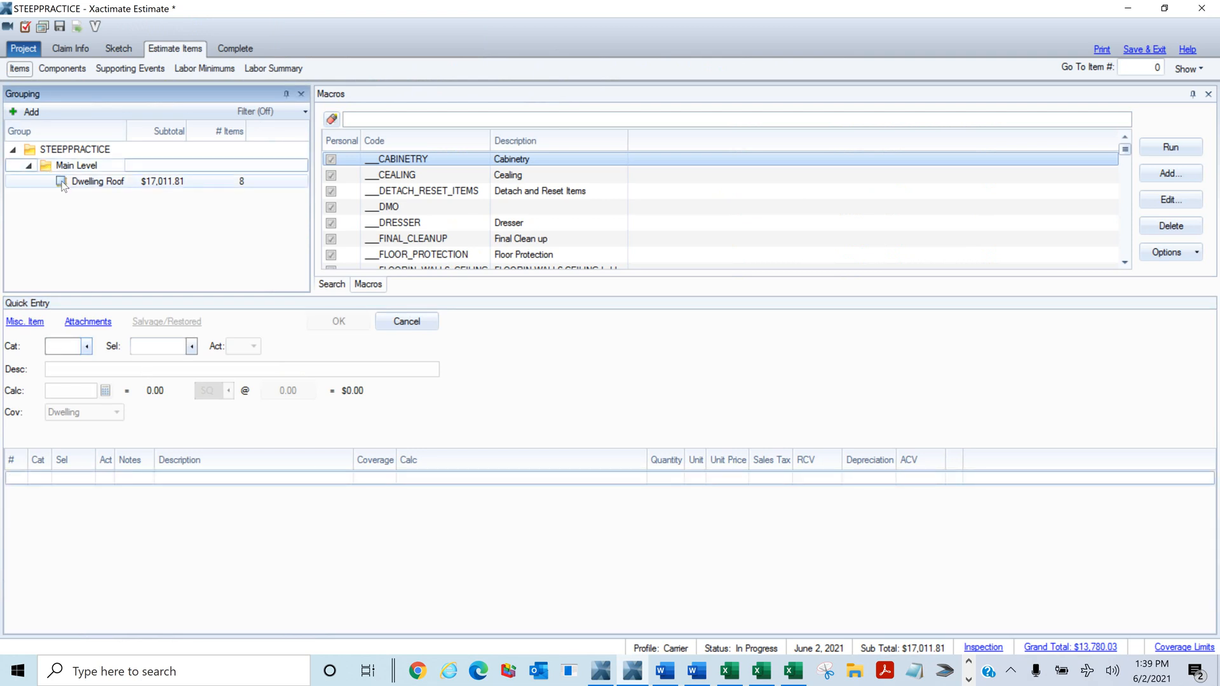
pyautogui.click(61, 182)
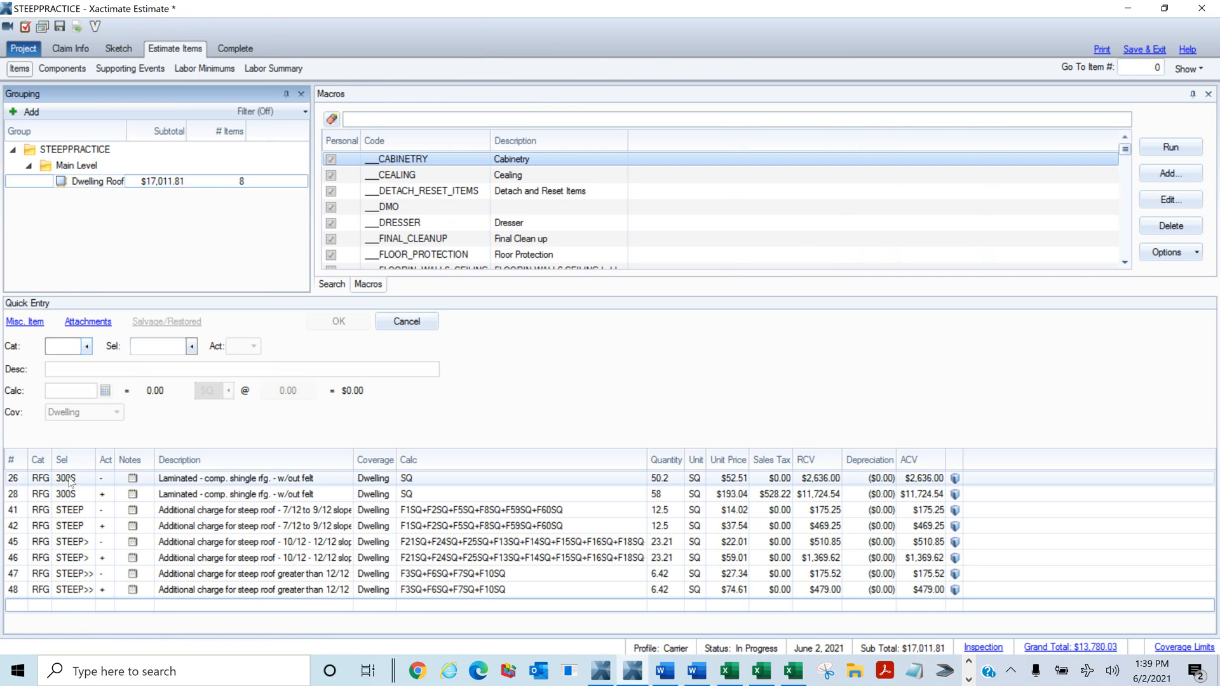
pyautogui.click(4, 517)
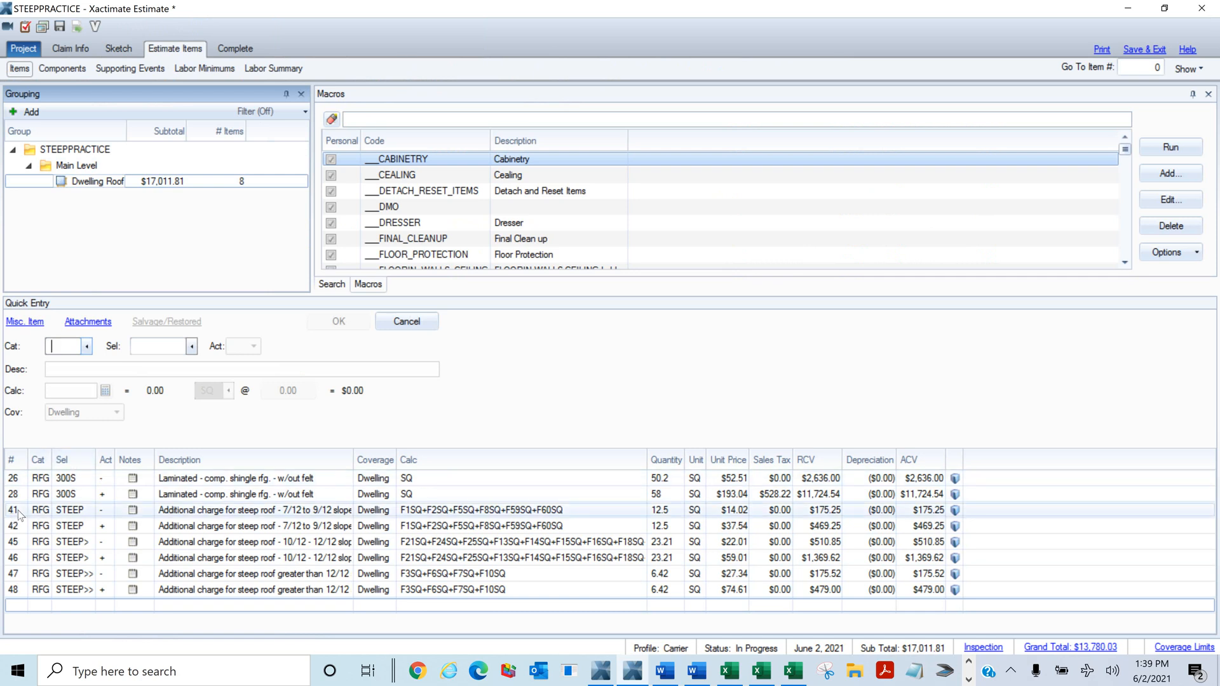
pyautogui.keyDown('shift'); pyautogui.click(14, 591); pyautogui.keyUp('shift')
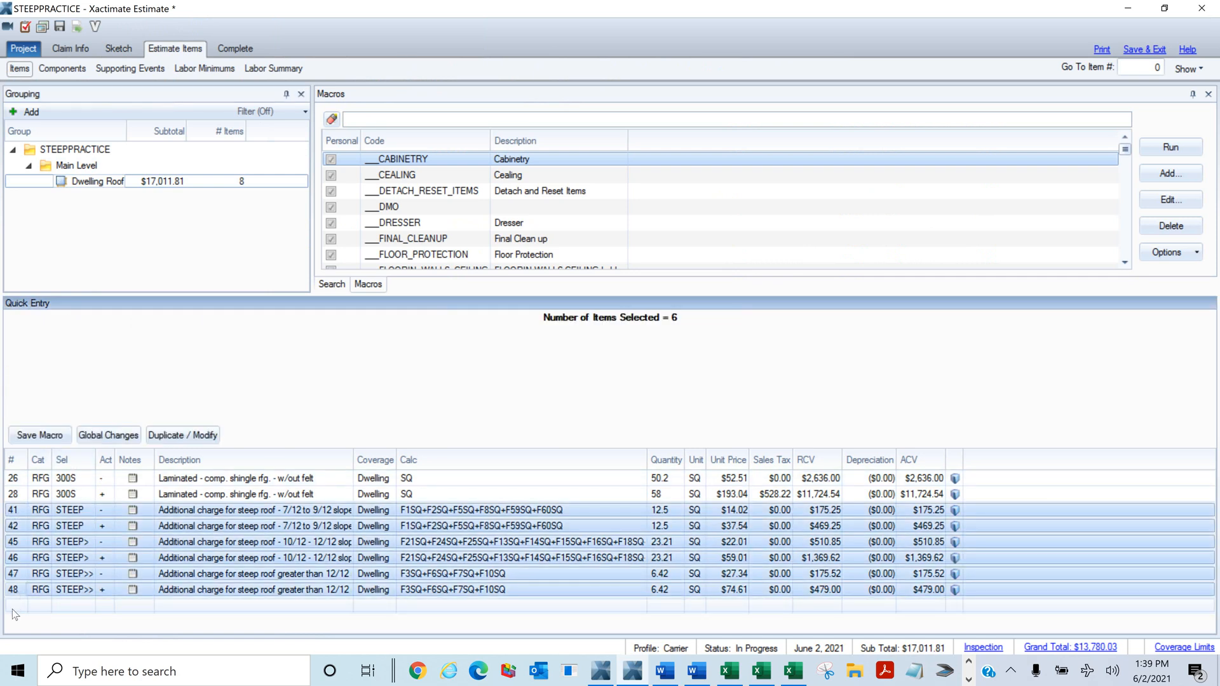
pyautogui.press('Delete')
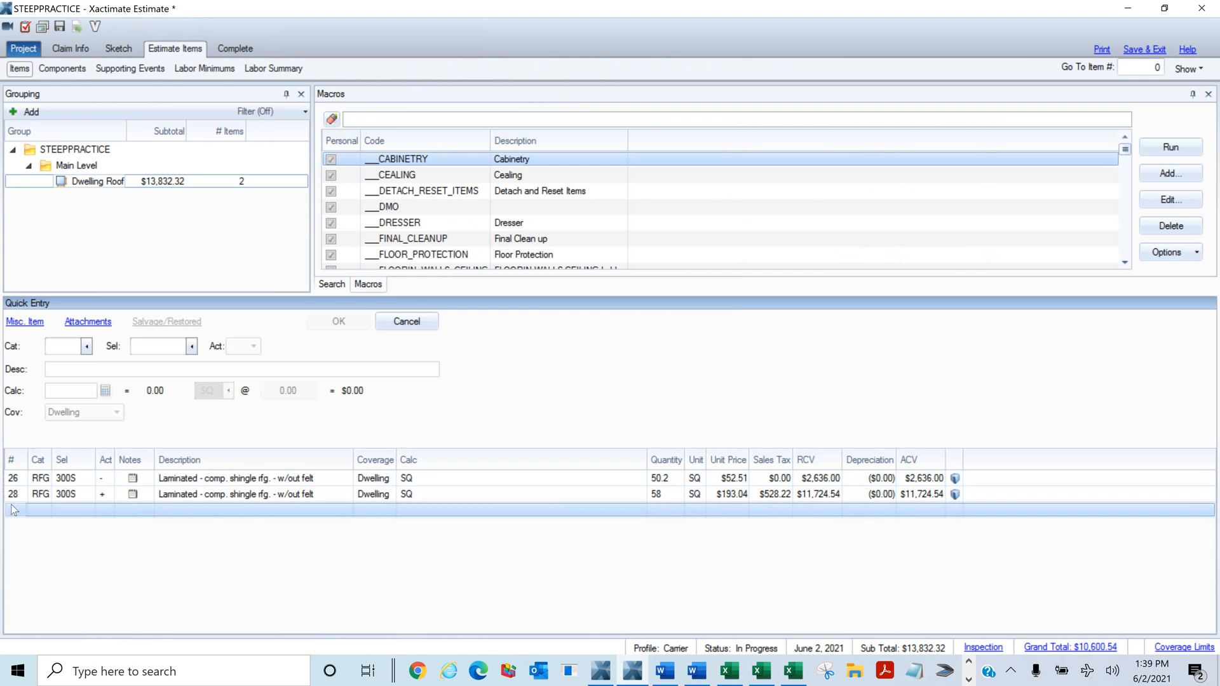
# Add an RFG STEEP line item for 7/12 to 9/12 slope with the copied face sum as its calculation
pyautogui.click(52, 347)
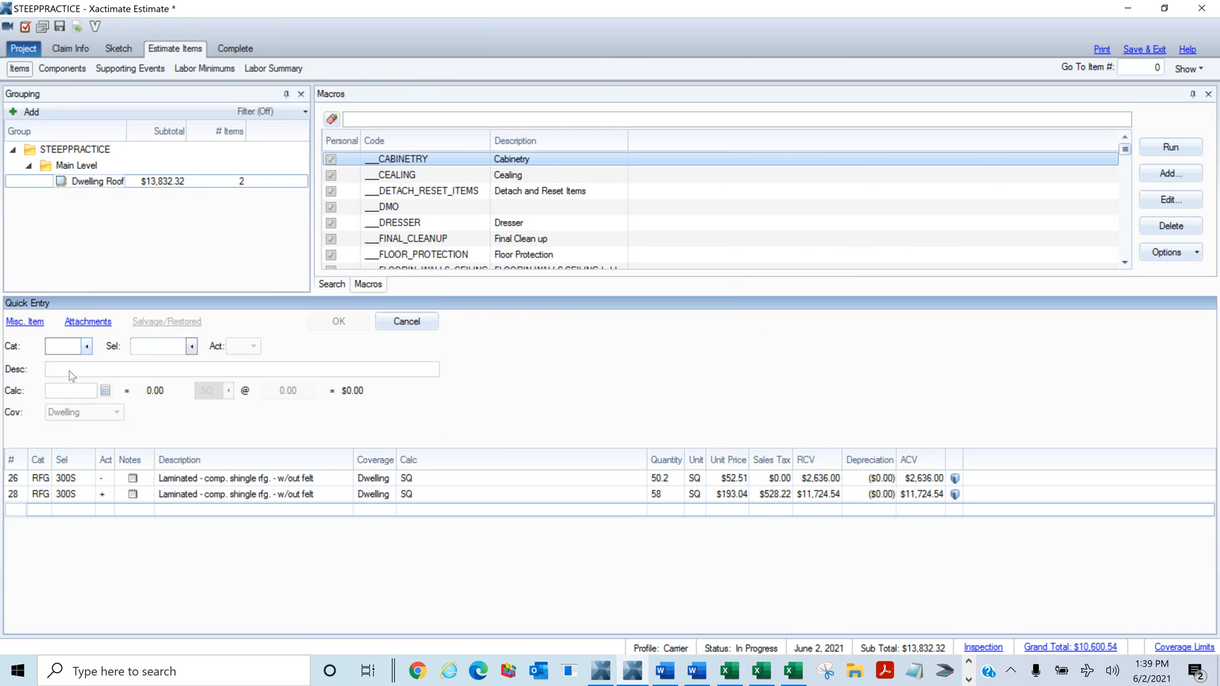
pyautogui.write('RFG')
pyautogui.press('Tab')
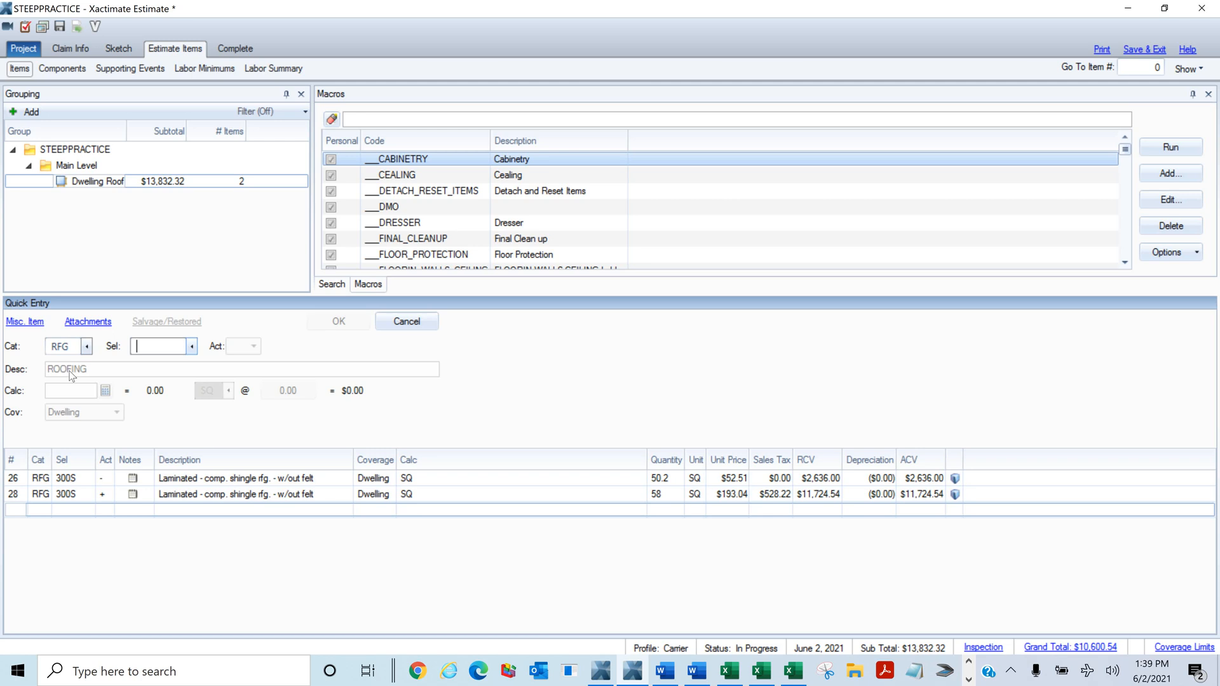
pyautogui.write('STEEP')
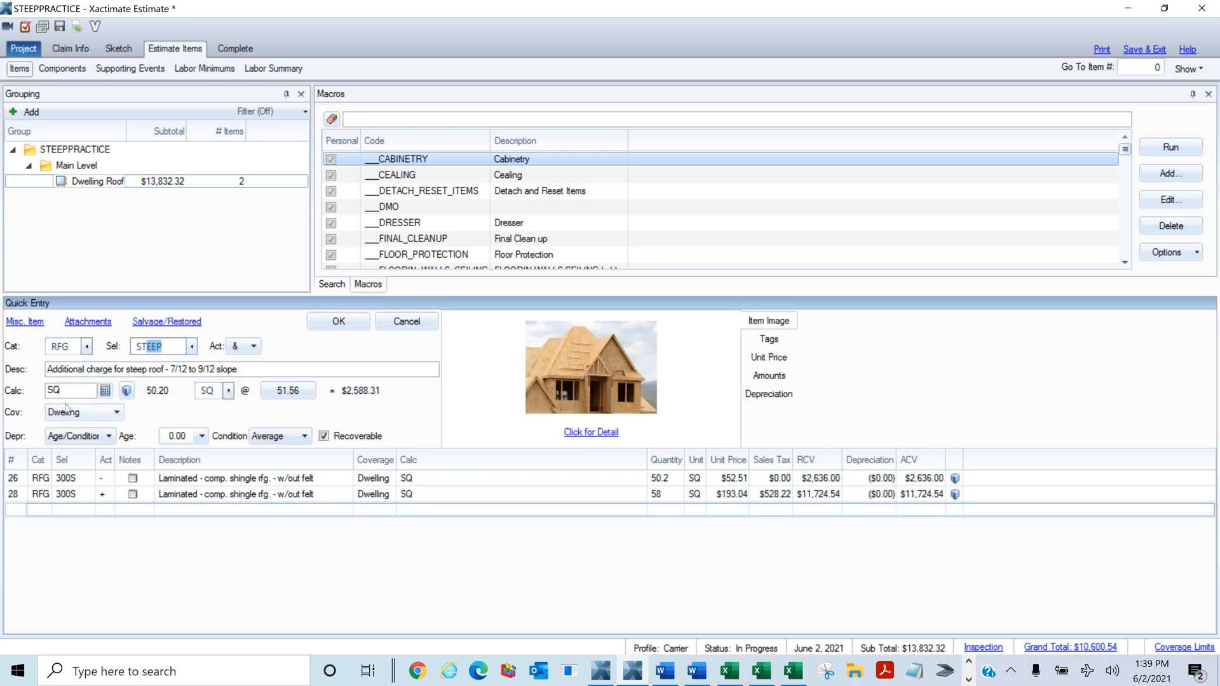
pyautogui.press('Tab')
pyautogui.hotkey('ctrl', 'v')
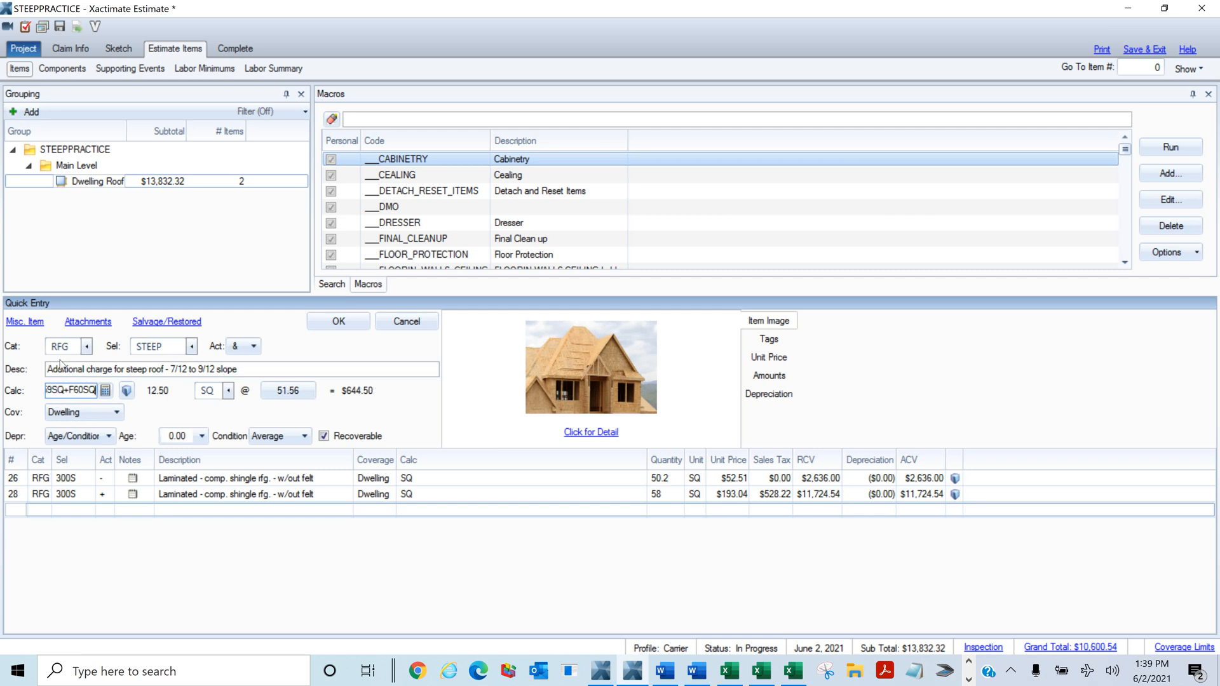
pyautogui.click(336, 322)
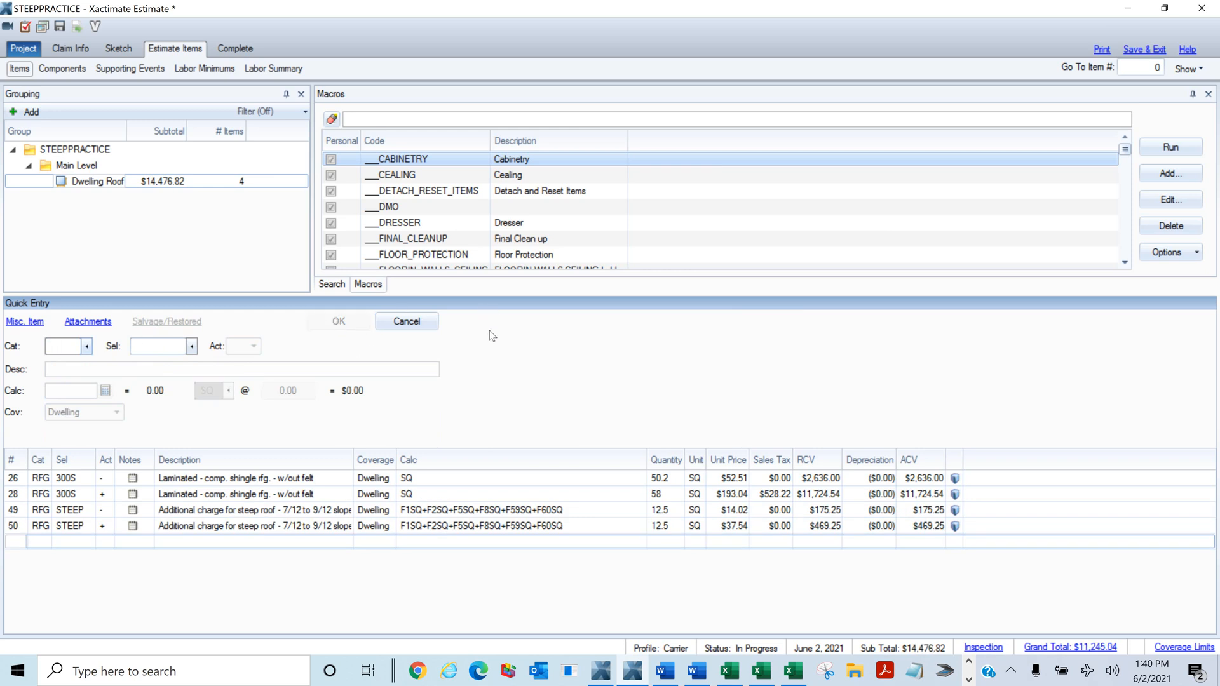
# Copy the 10/12 - 12/12 face sum from Word and add an RFG STEEP> line item in Xactimate with it as the calculation
pyautogui.hotkey('alt', 'Tab')
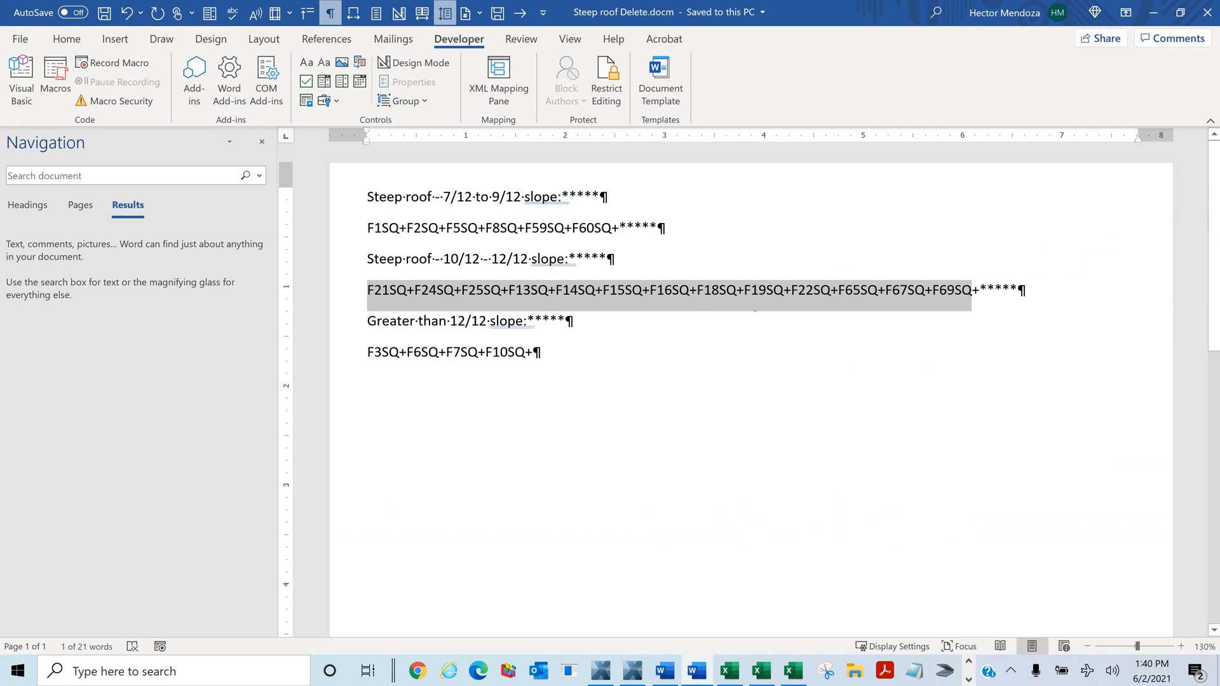
pyautogui.hotkey('alt', 'Tab')
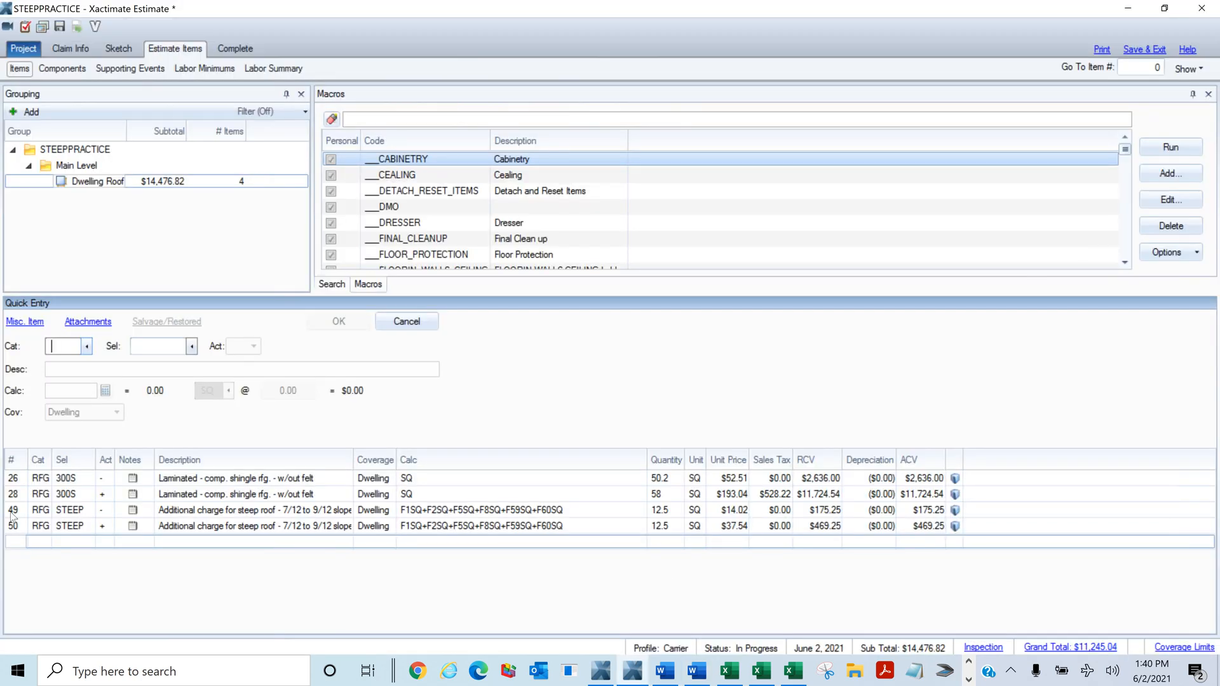
pyautogui.click(13, 542)
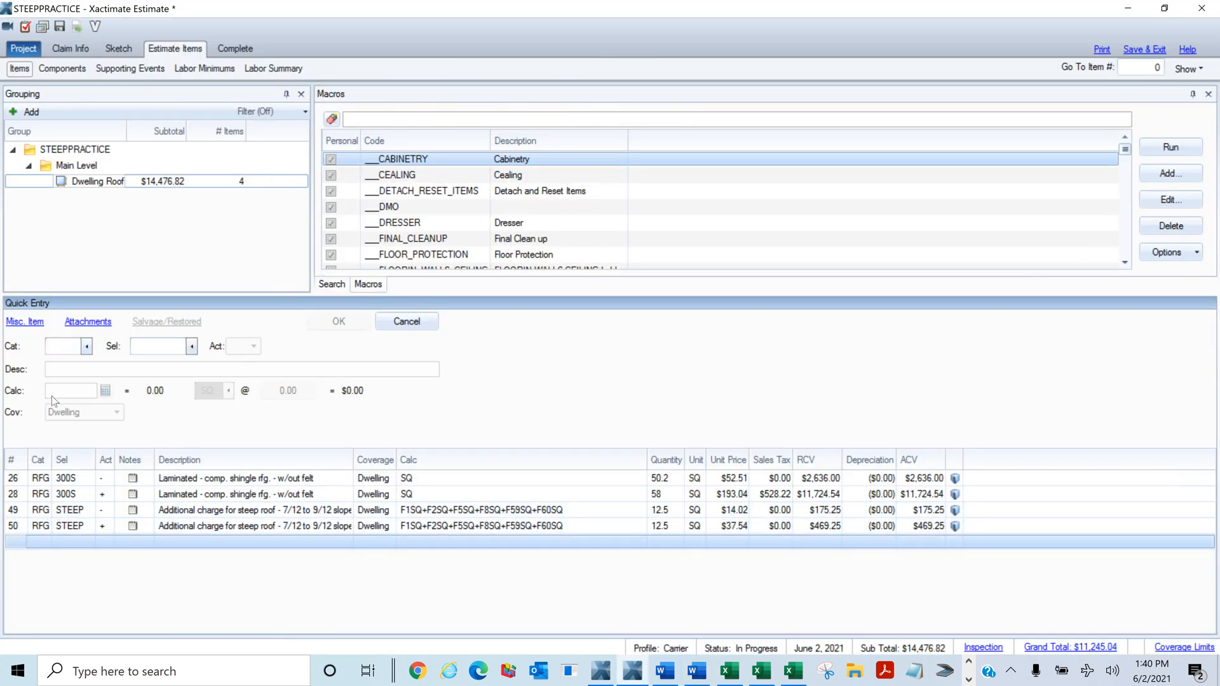
pyautogui.click(103, 354)
pyautogui.write('RFG')
pyautogui.press('Tab')
pyautogui.write('STEEP')
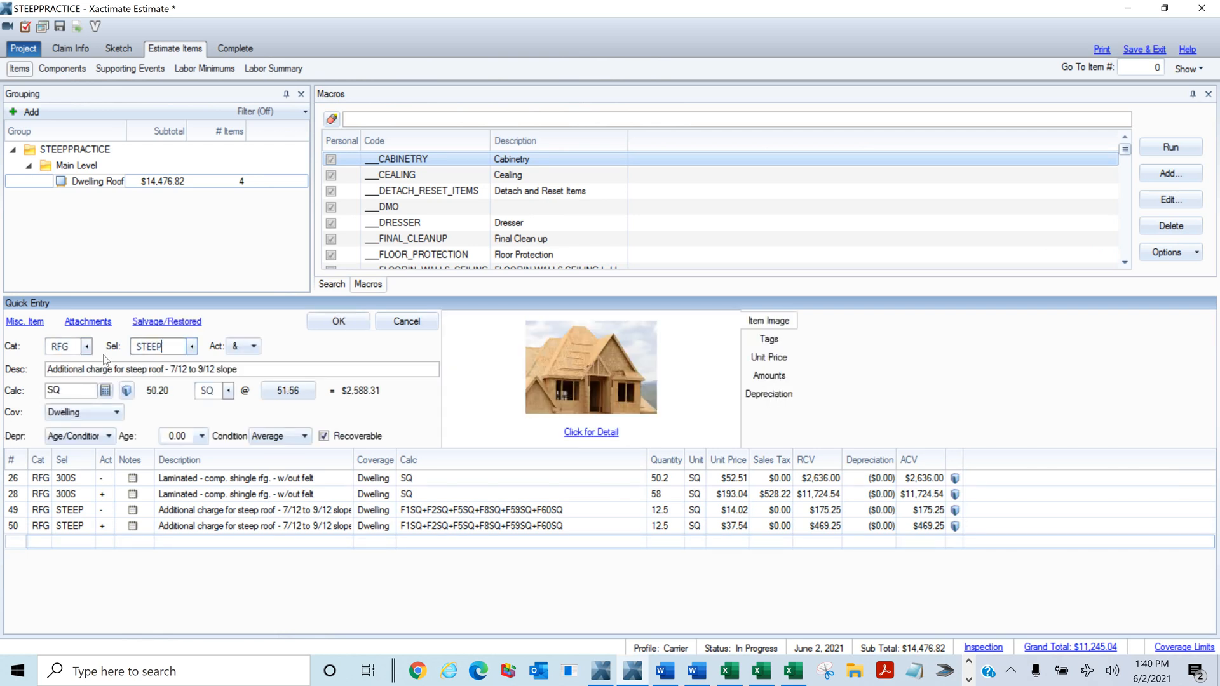
pyautogui.write('>>')
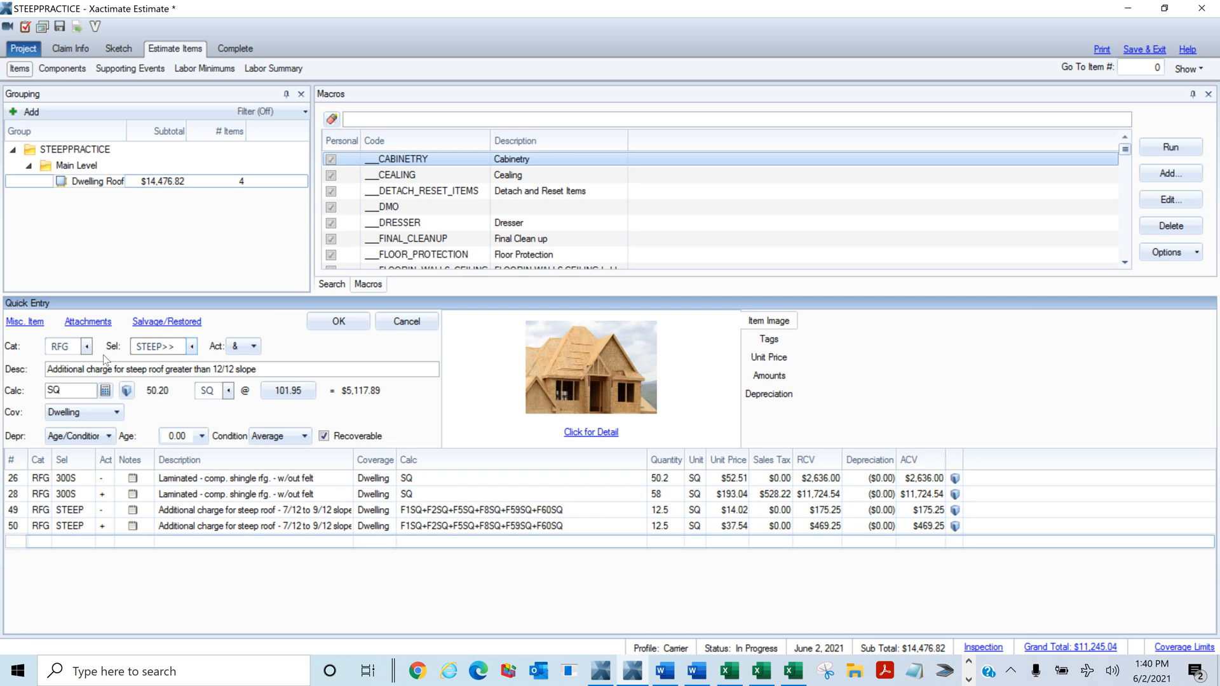
pyautogui.press('BackSpace')
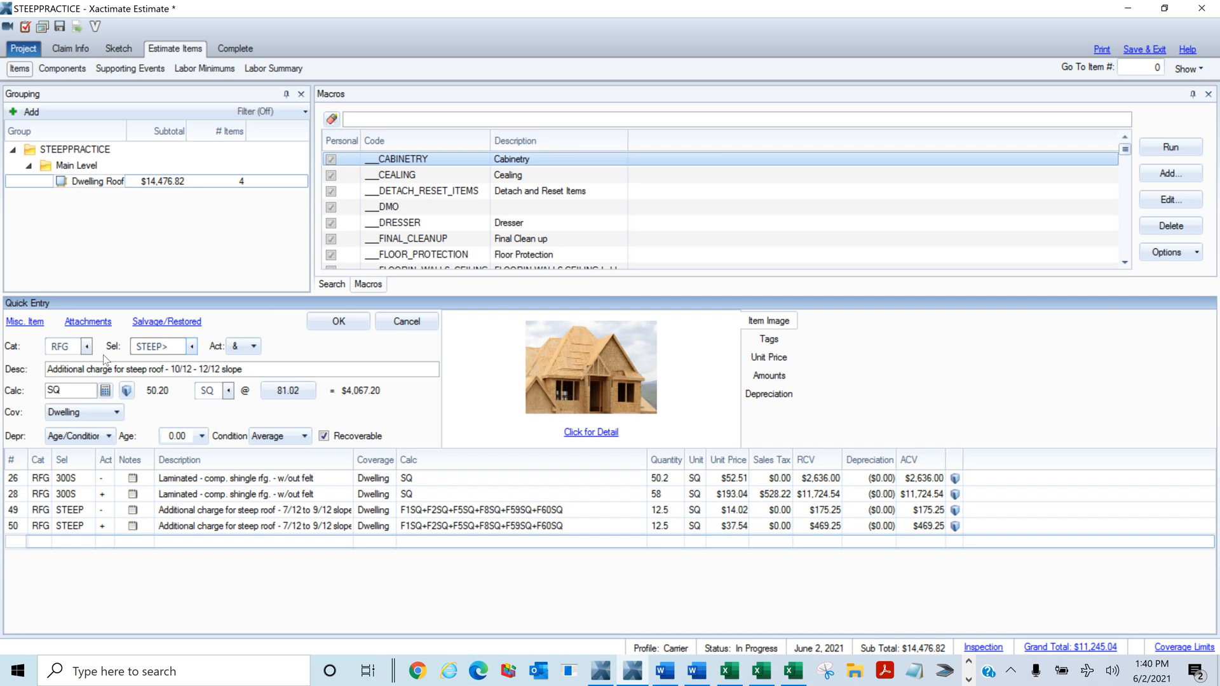
pyautogui.press('Tab')
pyautogui.hotkey('ctrl', 'v')
pyautogui.click(340, 323)
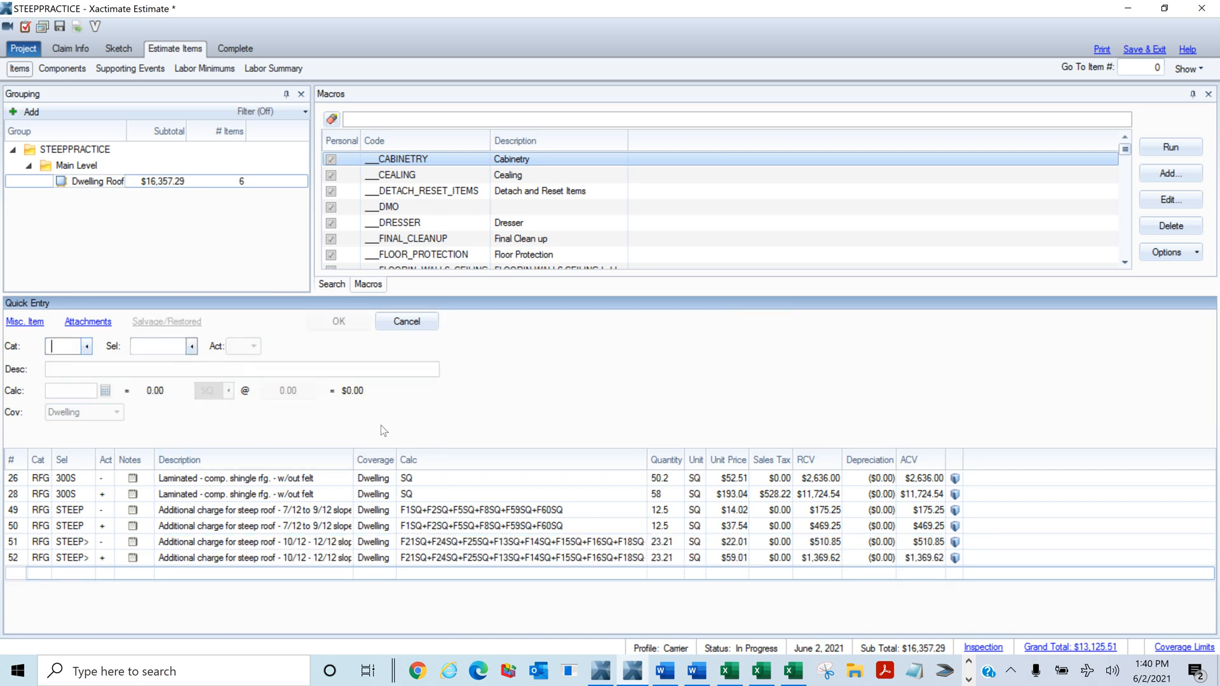
# Switch to Word, copy the face sum F3SQ+F6SQ+F7SQ+F10SQ under the greater than 12/12 heading, and return to Xactimate
pyautogui.hotkey('alt', 'Tab')
pyautogui.moveTo(367, 353); pyautogui.dragTo(526, 353)
pyautogui.hotkey('ctrl', 'c')
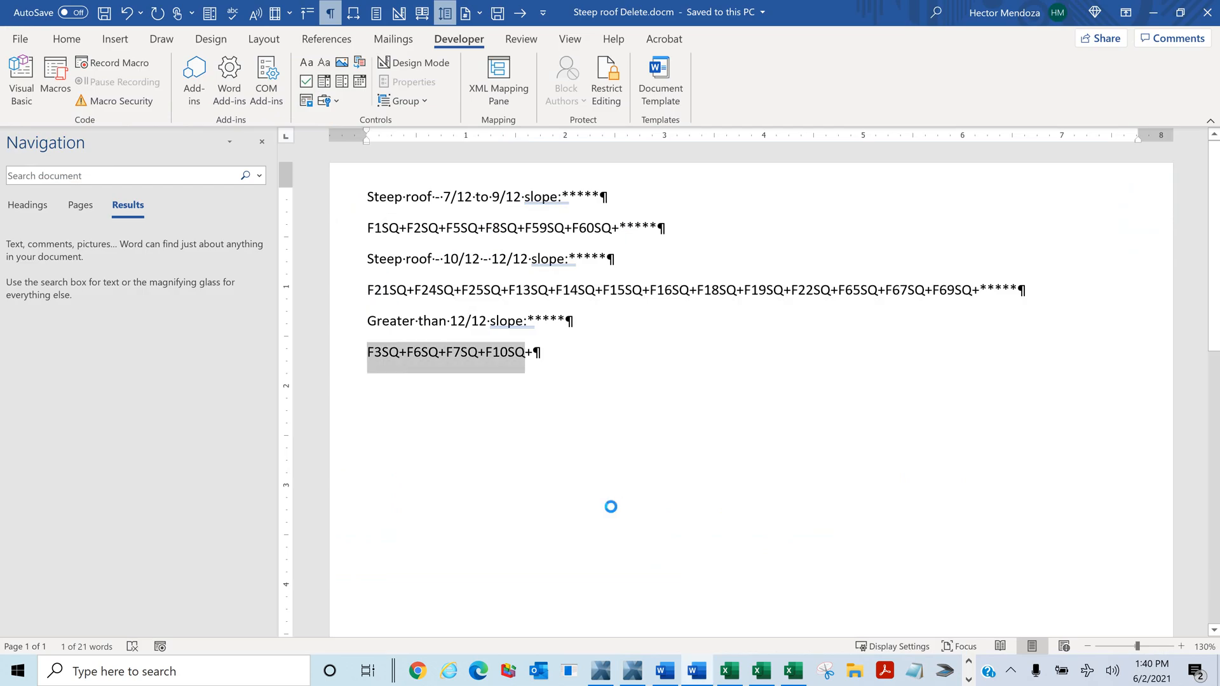
pyautogui.hotkey('alt', 'Tab')
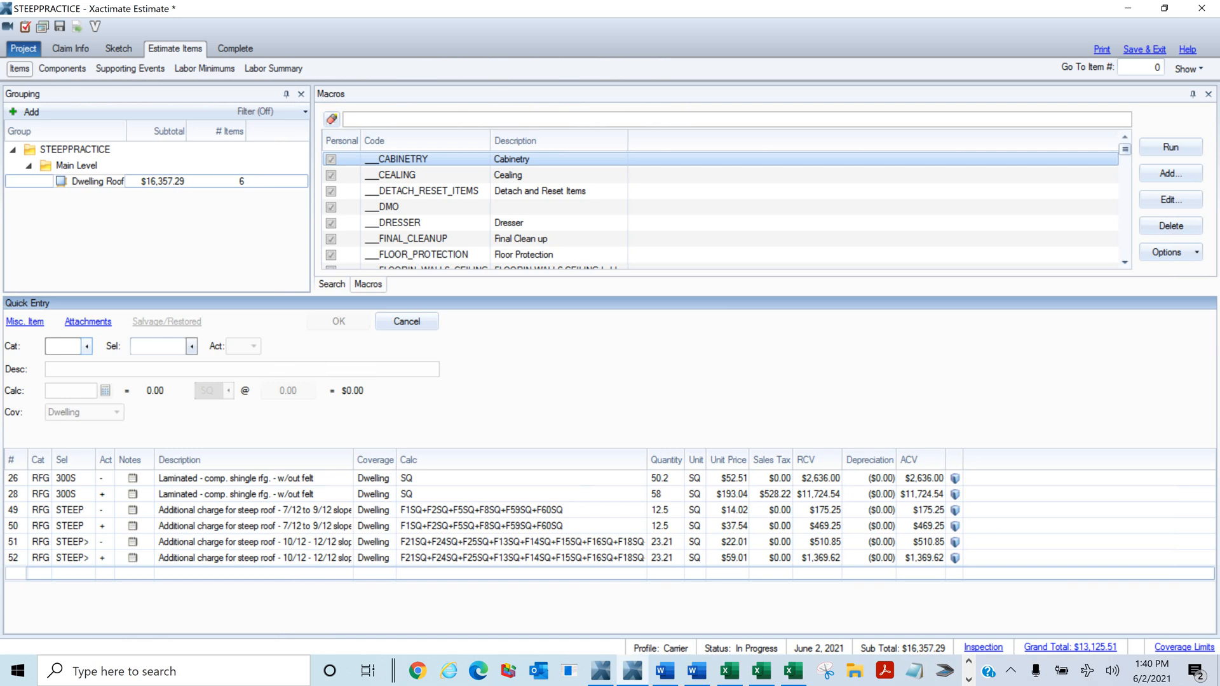
# Add an RFG STEEP>> line item for slopes greater than 12/12 with the copied face sum as its calculation
pyautogui.press('Tab')
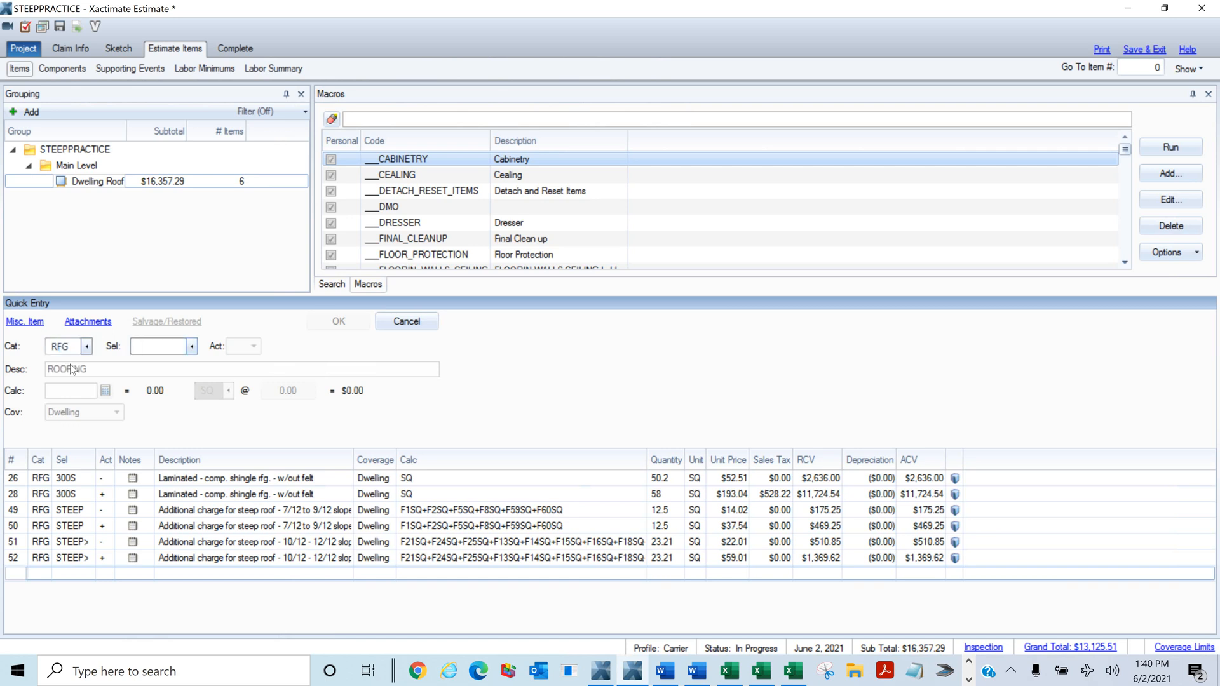
pyautogui.write('STEEP')
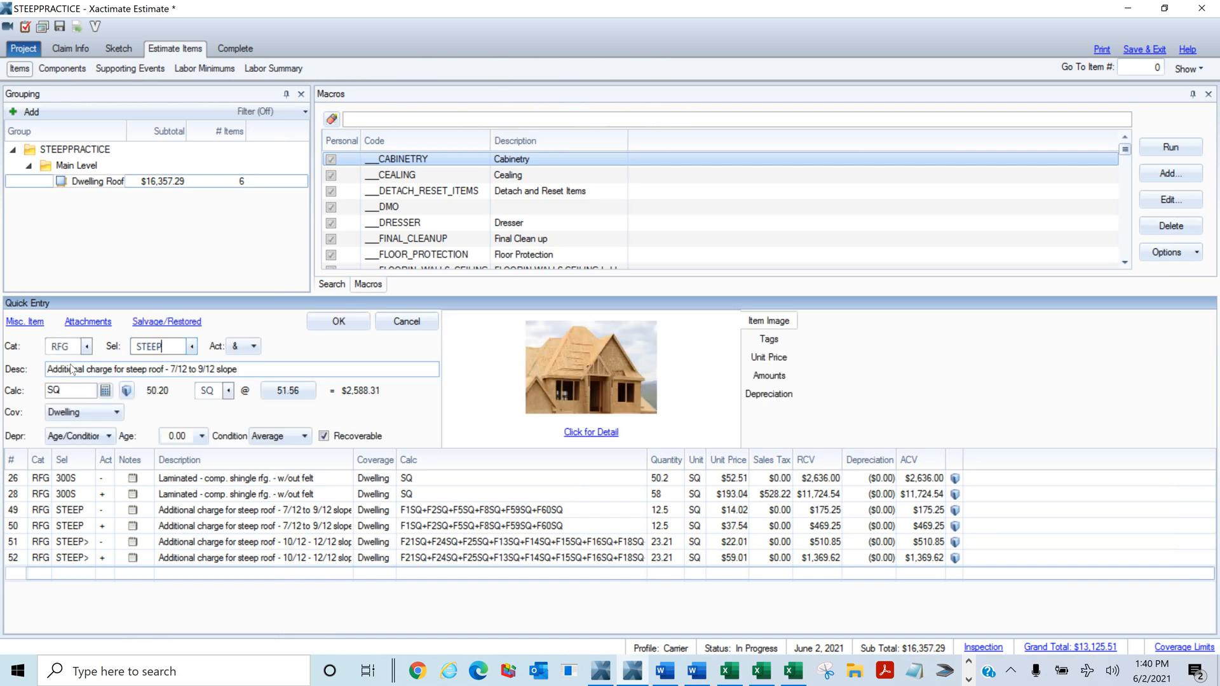
pyautogui.write('>>')
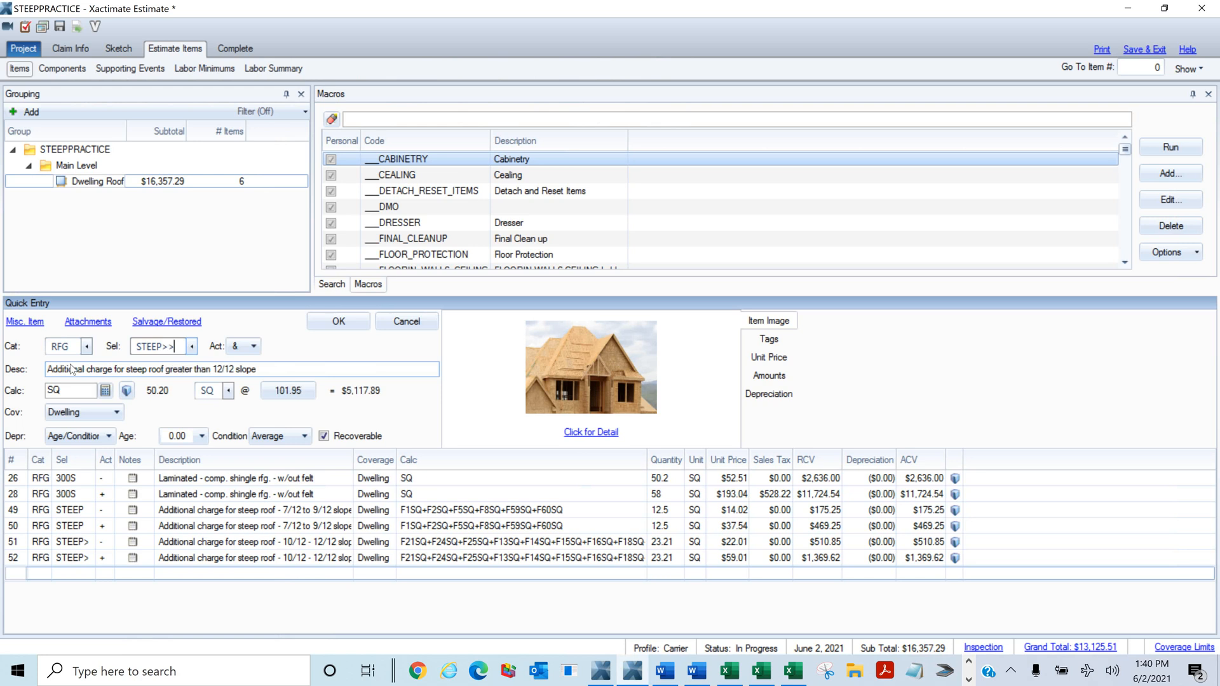
pyautogui.press('Tab')
pyautogui.hotkey('ctrl', 'v')
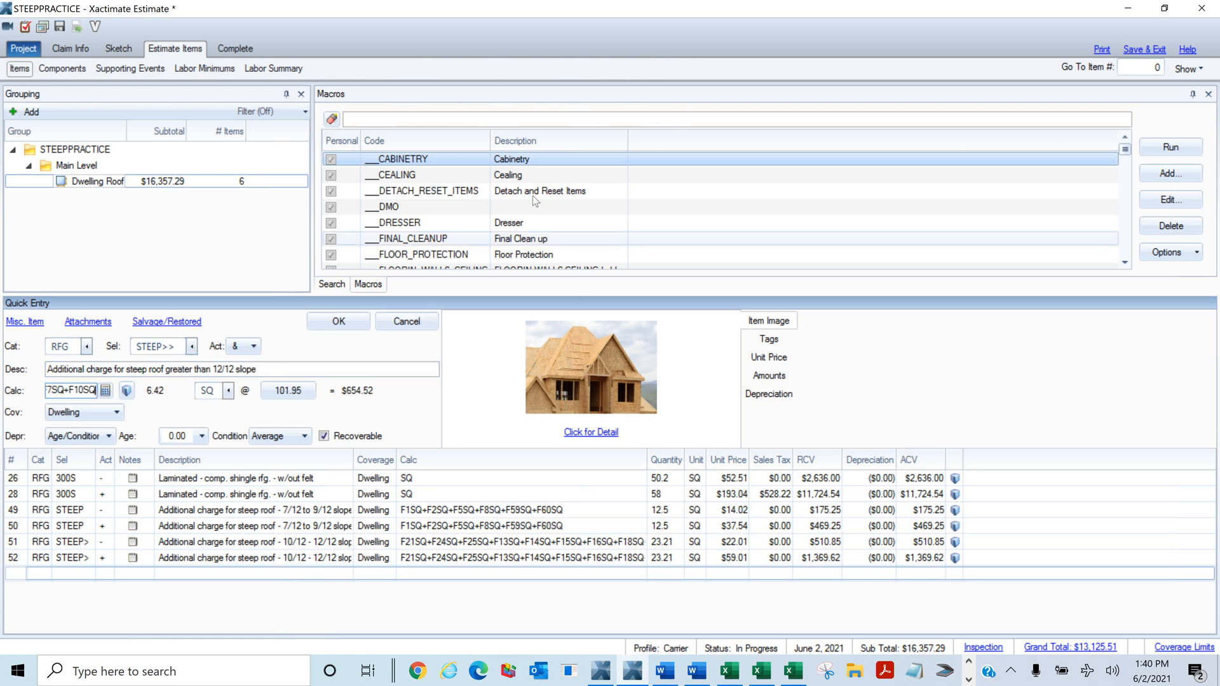
pyautogui.click(339, 321)
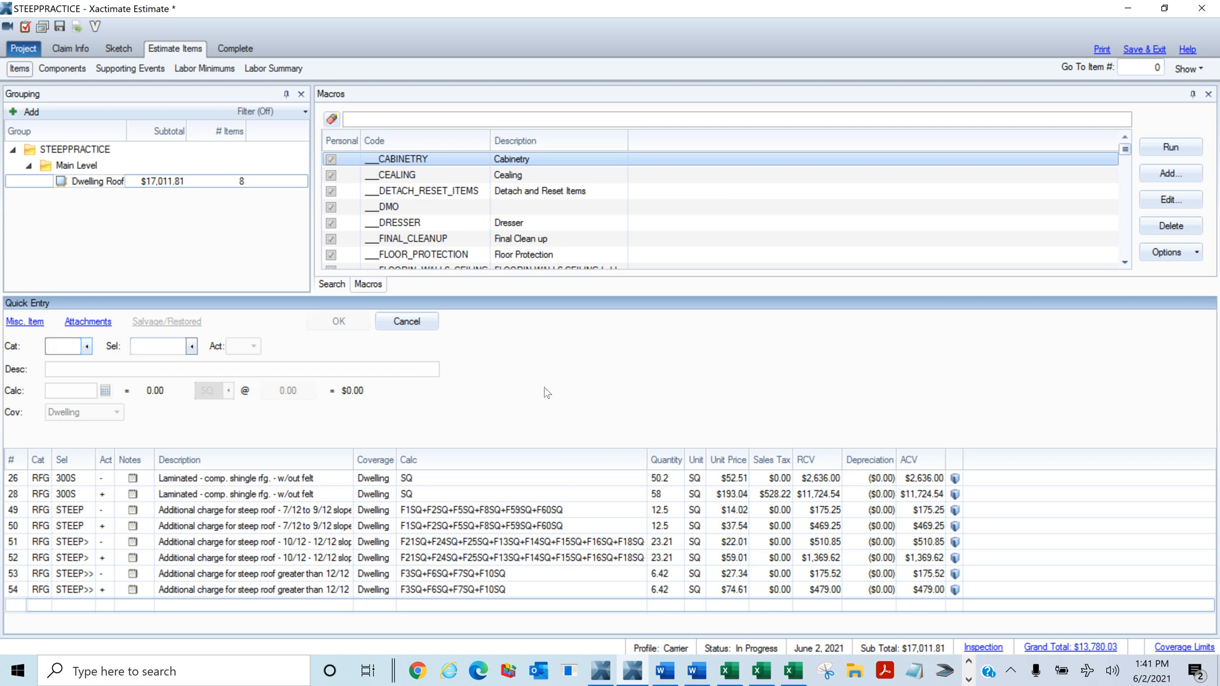
pyautogui.rightClick(762, 676)
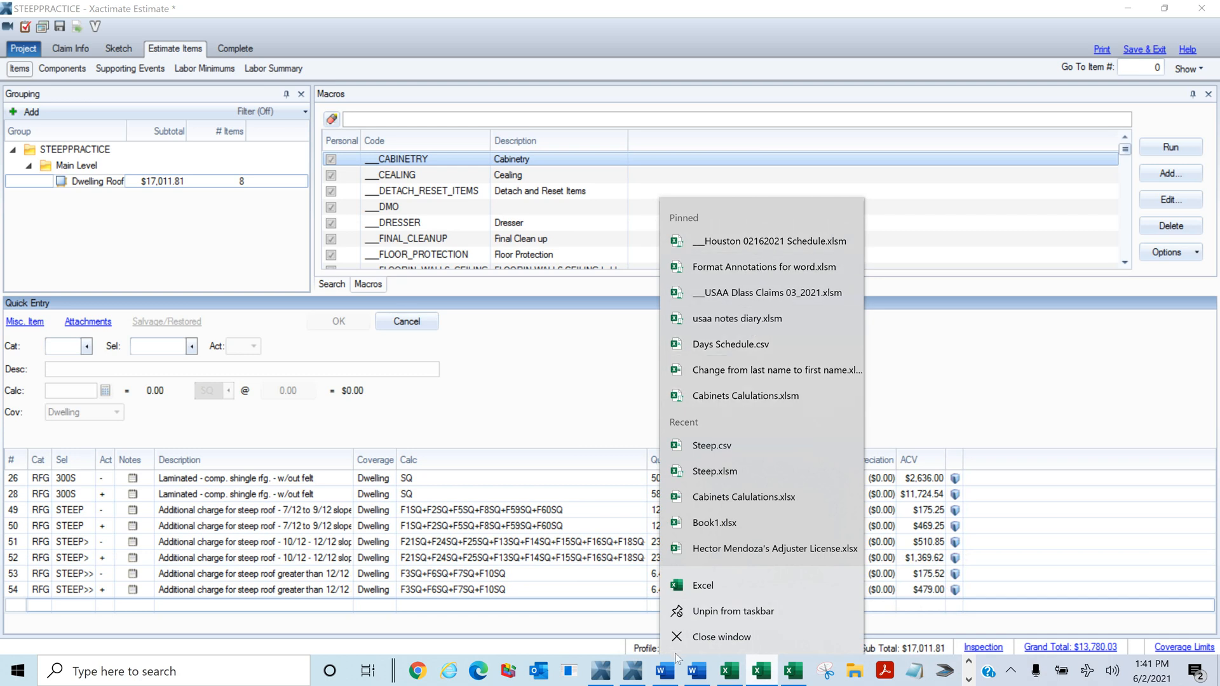
pyautogui.click(665, 671)
pyautogui.rightClick(665, 672)
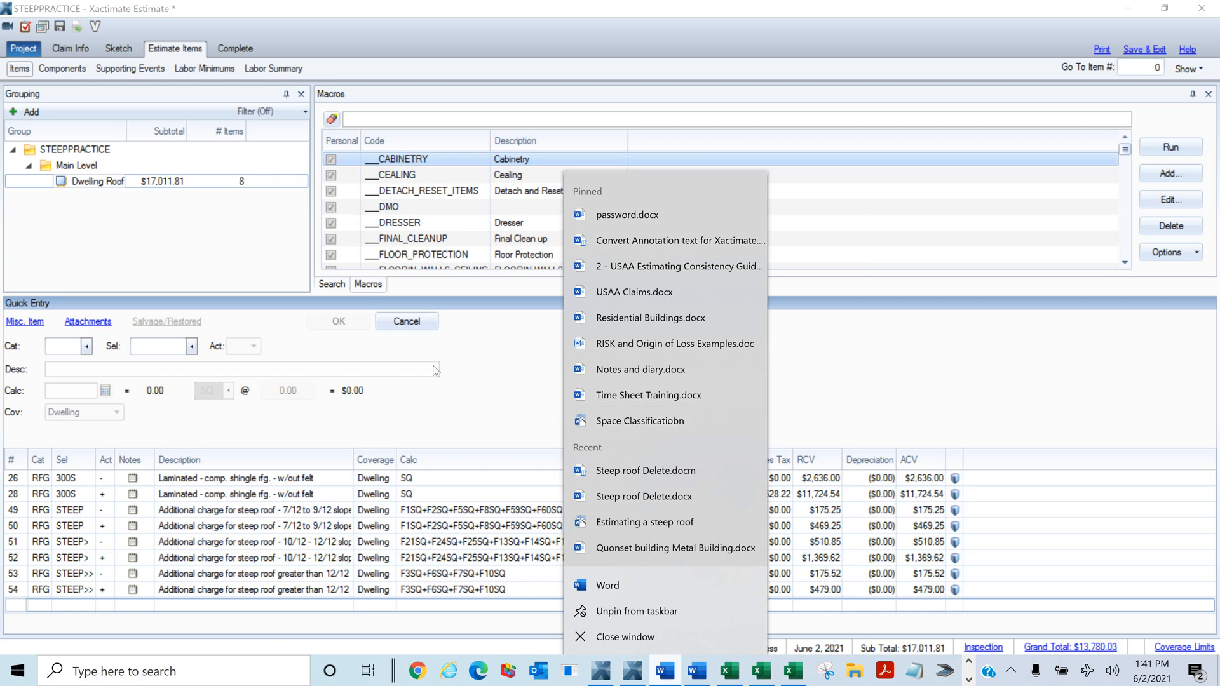
pyautogui.click(494, 381)
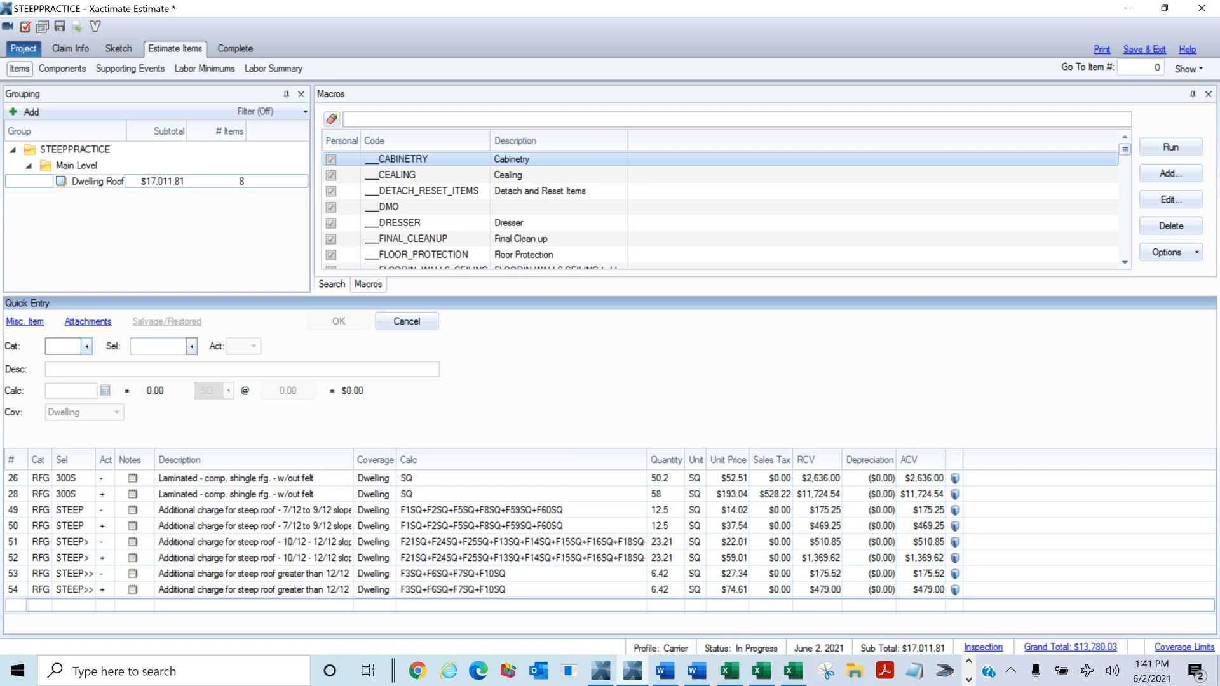
pyautogui.hotkey('ctrl', 'F10')
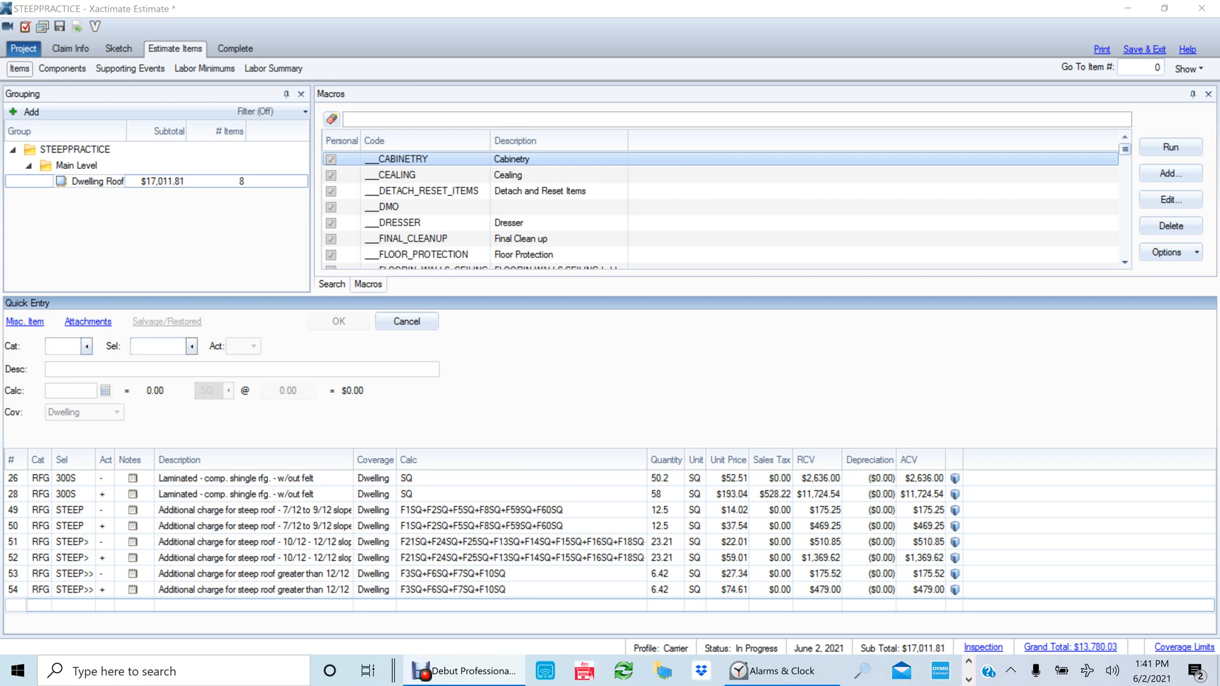